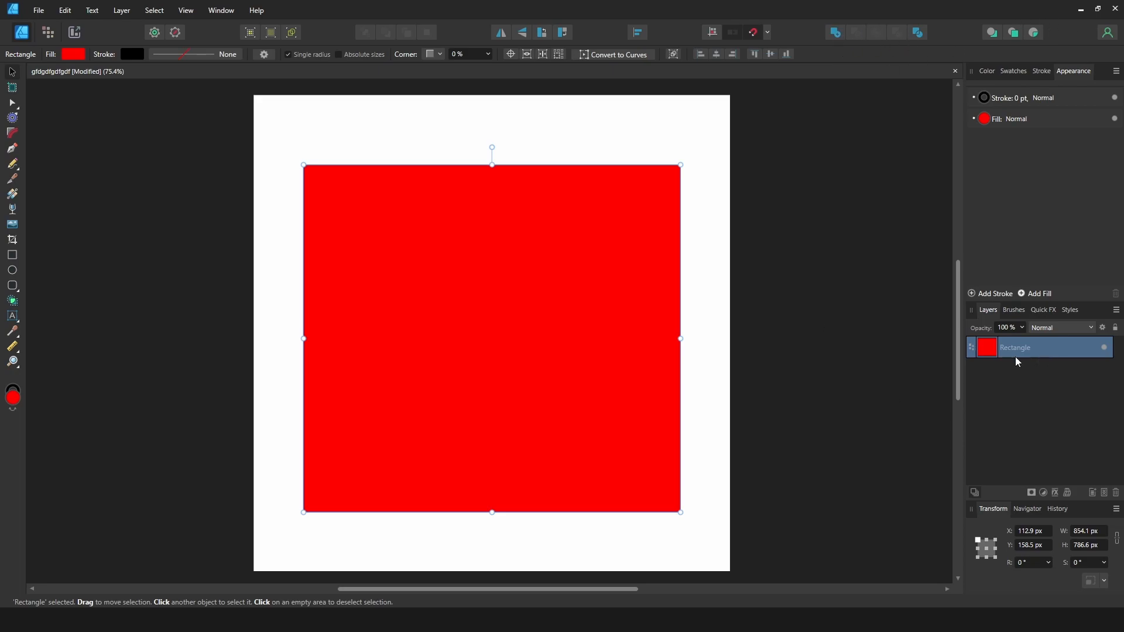
- View the Pixel and Export personas, returning to the Designer persona
{"action": "left_click", "coordinate": [701, 136]}
{"action": "left_click", "coordinate": [566, 262]}
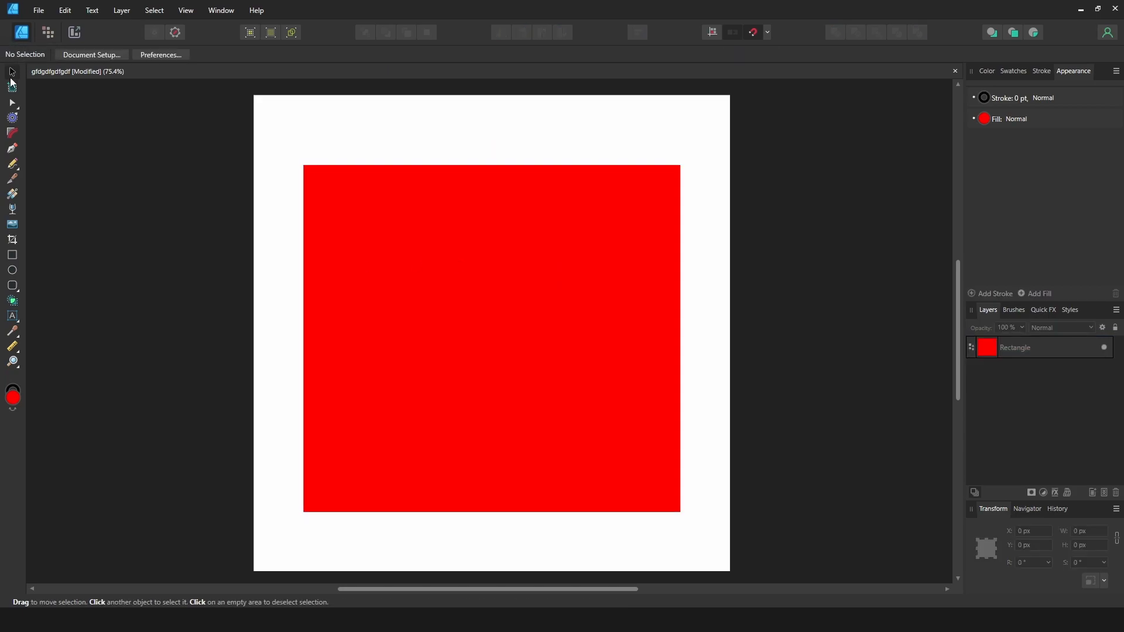
{"action": "left_click", "coordinate": [47, 34]}
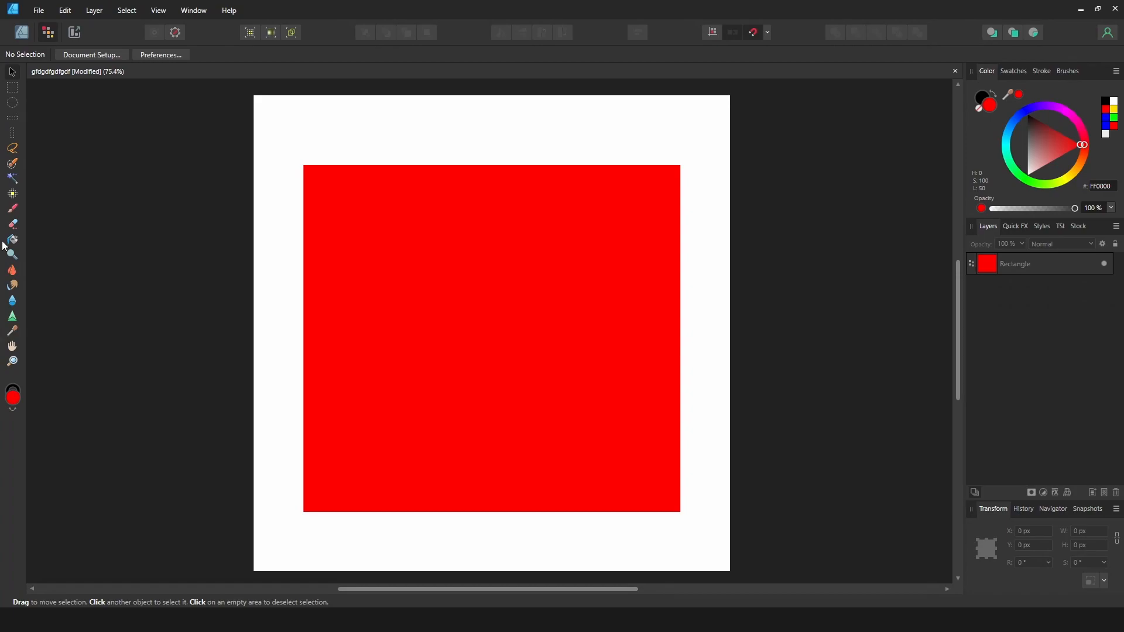
{"action": "left_click", "coordinate": [75, 32]}
{"action": "left_click", "coordinate": [21, 32]}
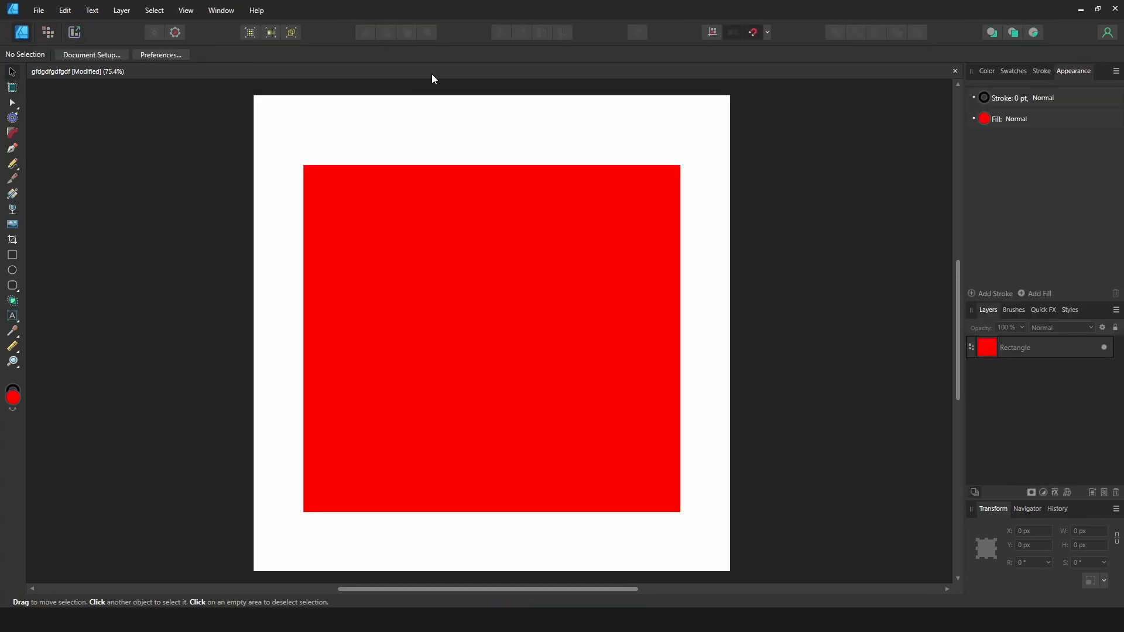
- Move the red rectangle to about X 123.5 px, Y 146.7 px and change its fill to dark red 8E0000
{"action": "left_click", "coordinate": [473, 301]}
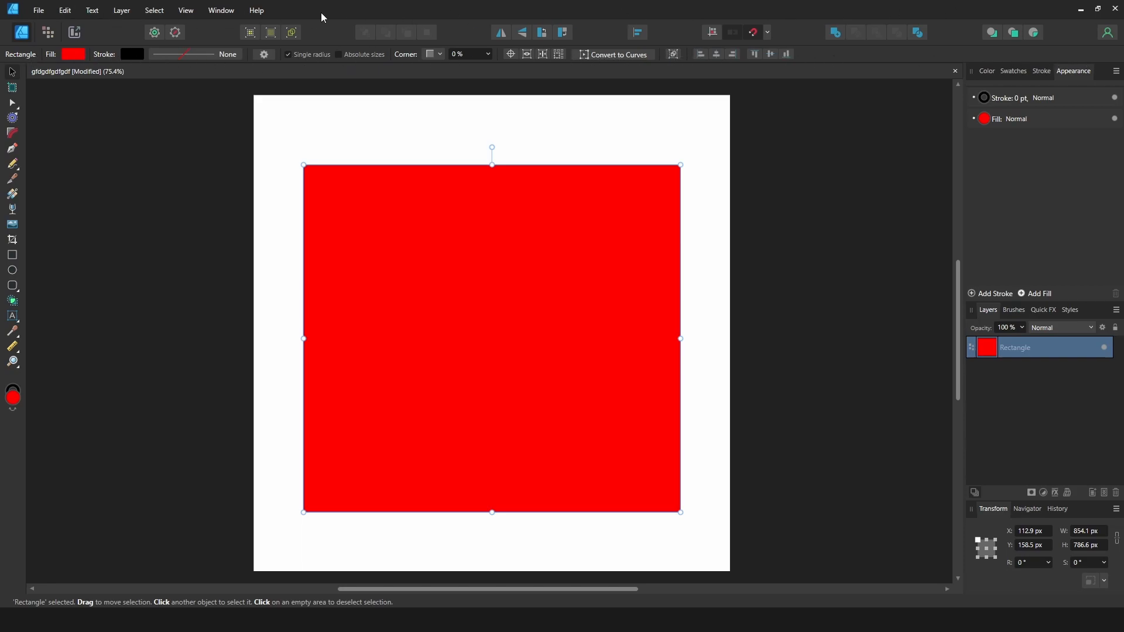
{"action": "mouse_move", "coordinate": [385, 184]}
{"action": "left_mouse_down"}
{"action": "mouse_move", "coordinate": [399, 213]}
{"action": "mouse_move", "coordinate": [391, 185]}
{"action": "left_mouse_up"}
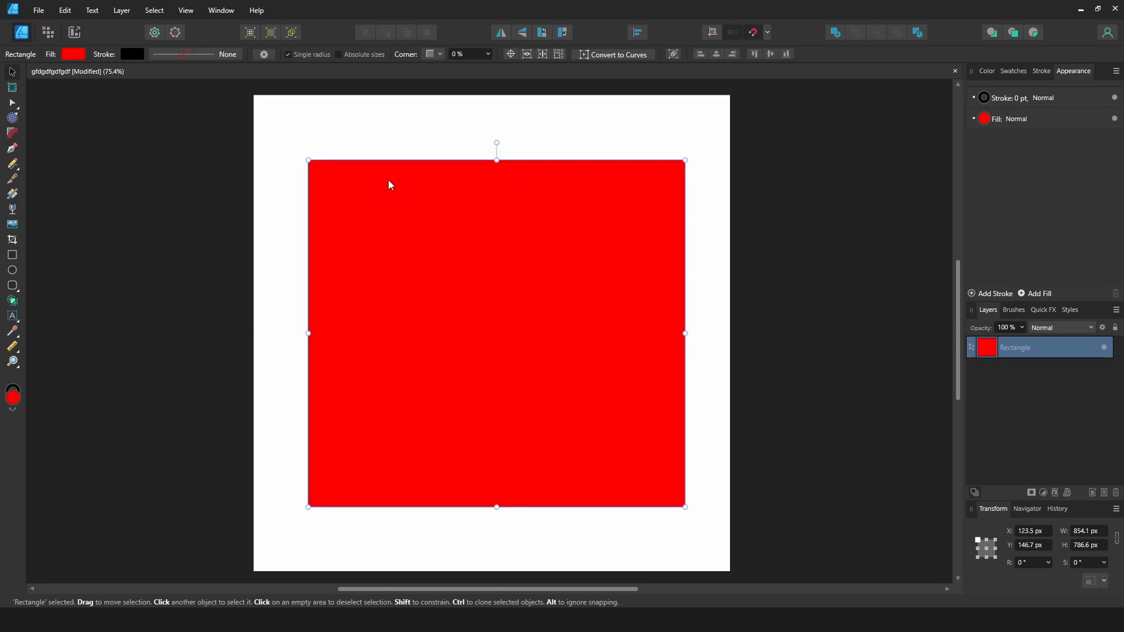
{"action": "left_click", "coordinate": [74, 56]}
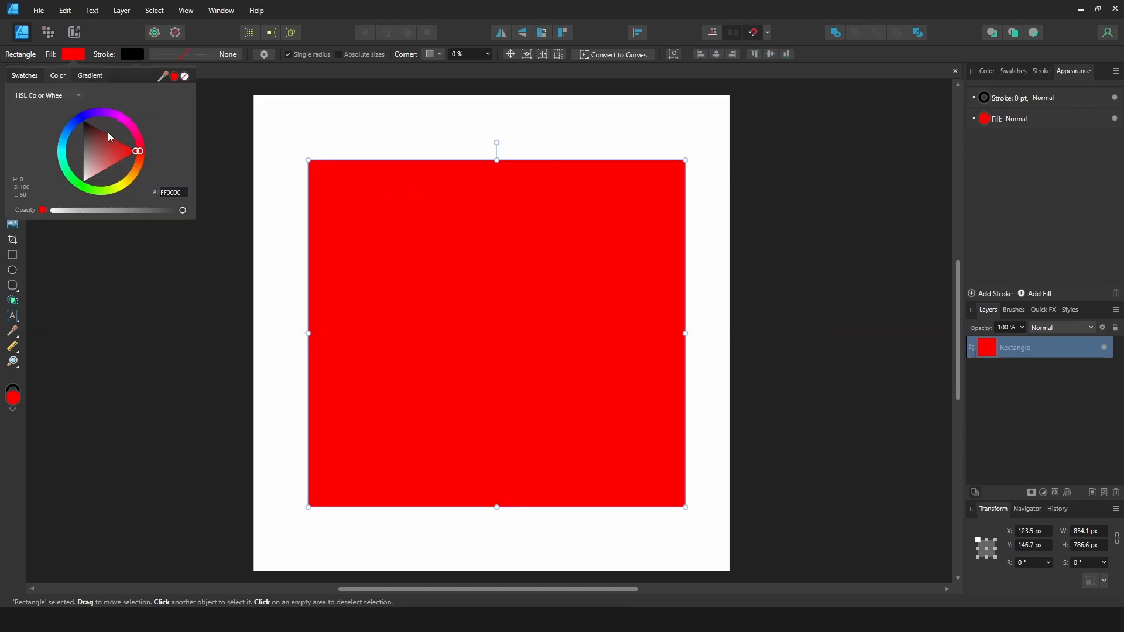
{"action": "left_click", "coordinate": [113, 137]}
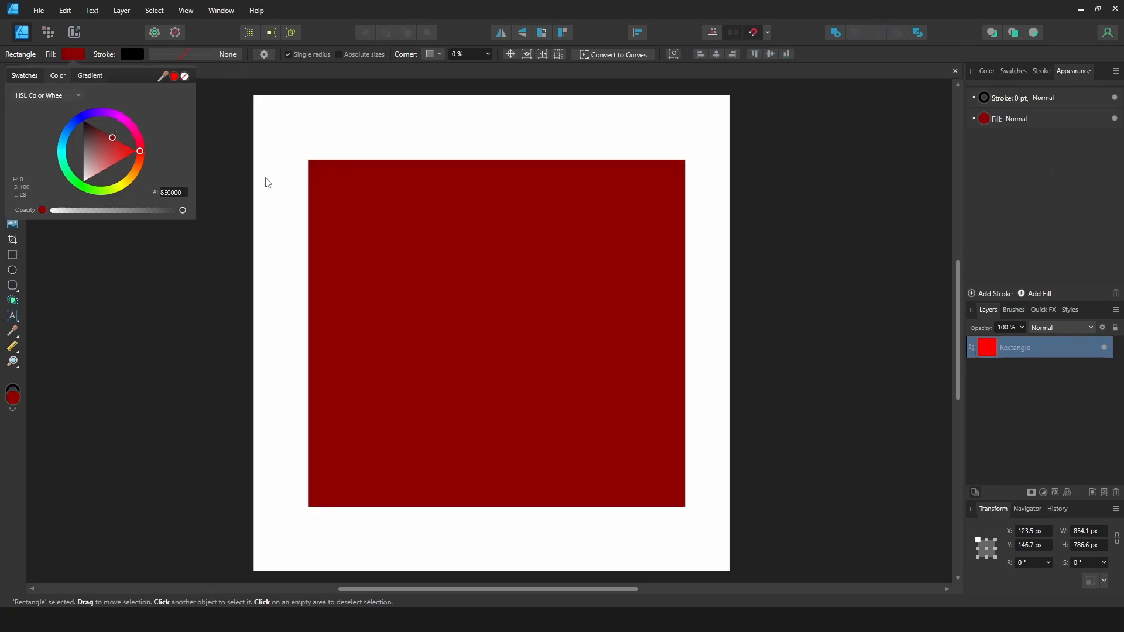
- Give the rectangle a bright pinkish-red stroke, trying cyan and magenta hues first
{"action": "left_click", "coordinate": [131, 55]}
{"action": "left_click", "coordinate": [98, 153]}
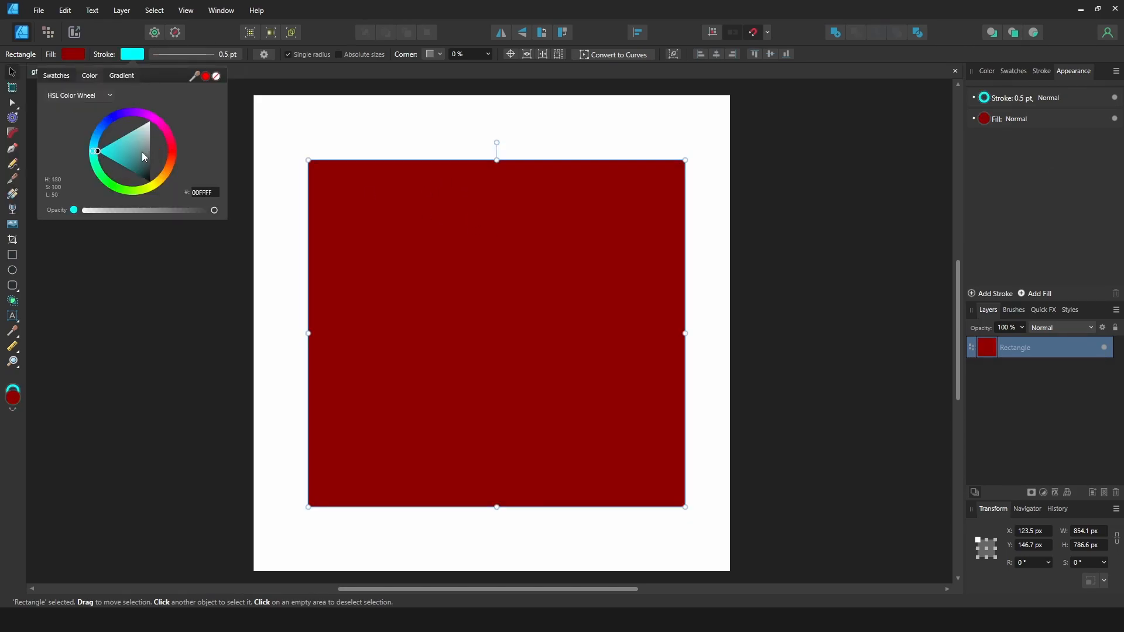
{"action": "left_click", "coordinate": [160, 125]}
{"action": "left_click_drag", "start_coordinate": [161, 129], "coordinate": [175, 116]}
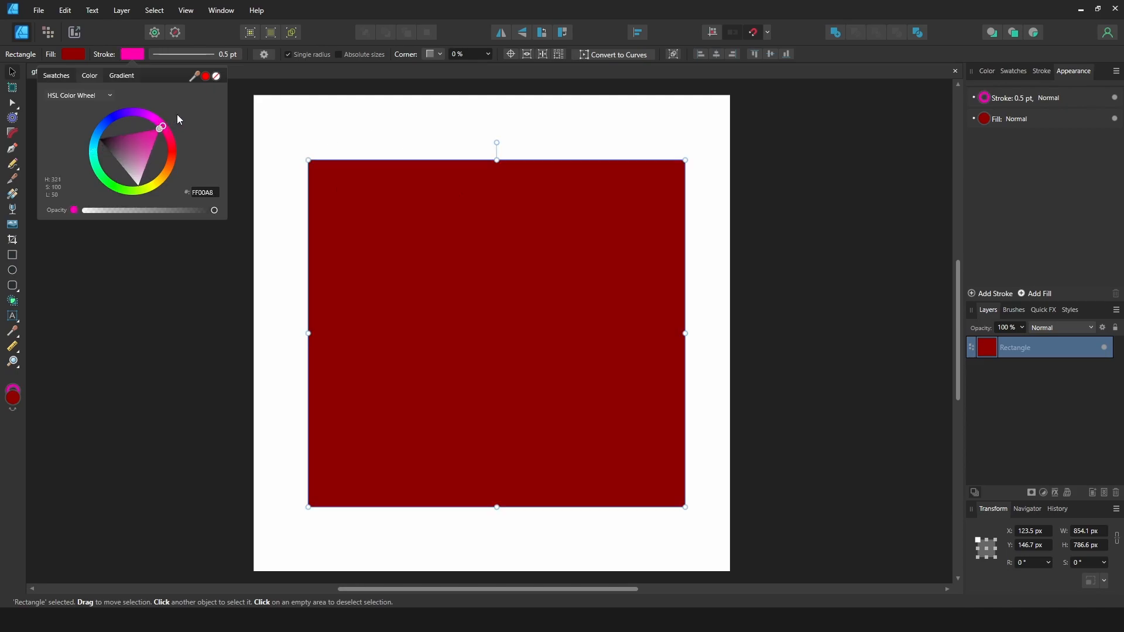
{"action": "left_click", "coordinate": [172, 144]}
- Set the rectangle's stroke width to 8 pt
{"action": "left_click", "coordinate": [189, 54]}
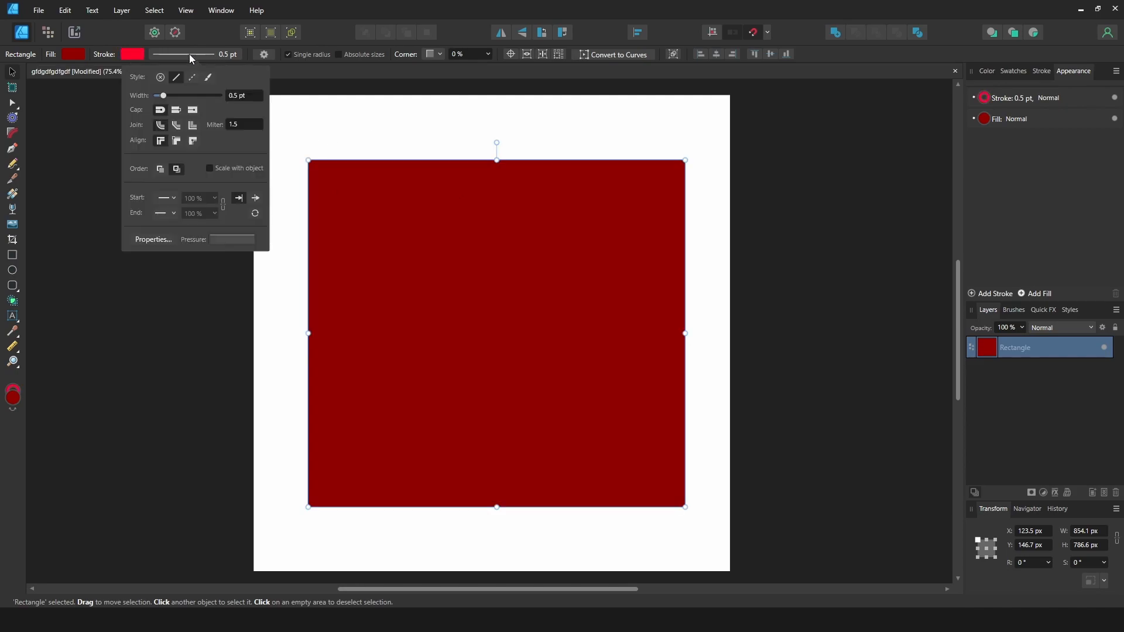
{"action": "mouse_move", "coordinate": [164, 97]}
{"action": "left_mouse_down"}
{"action": "mouse_move", "coordinate": [186, 96]}
{"action": "mouse_move", "coordinate": [177, 97]}
{"action": "left_mouse_up"}
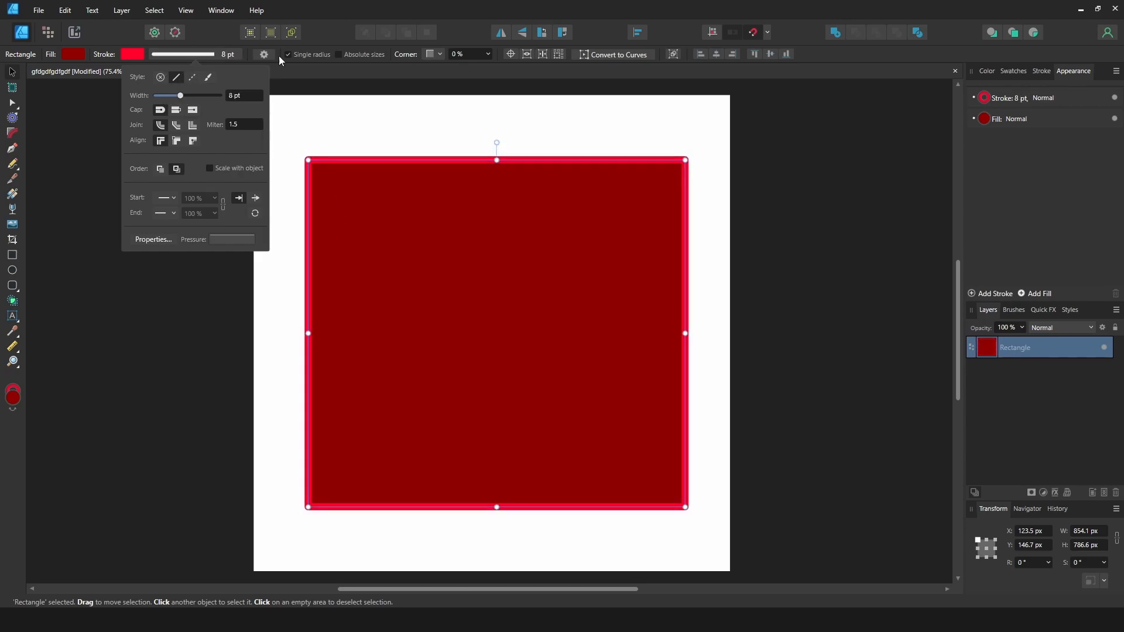
{"action": "left_click", "coordinate": [282, 199]}
{"action": "left_click", "coordinate": [317, 205]}
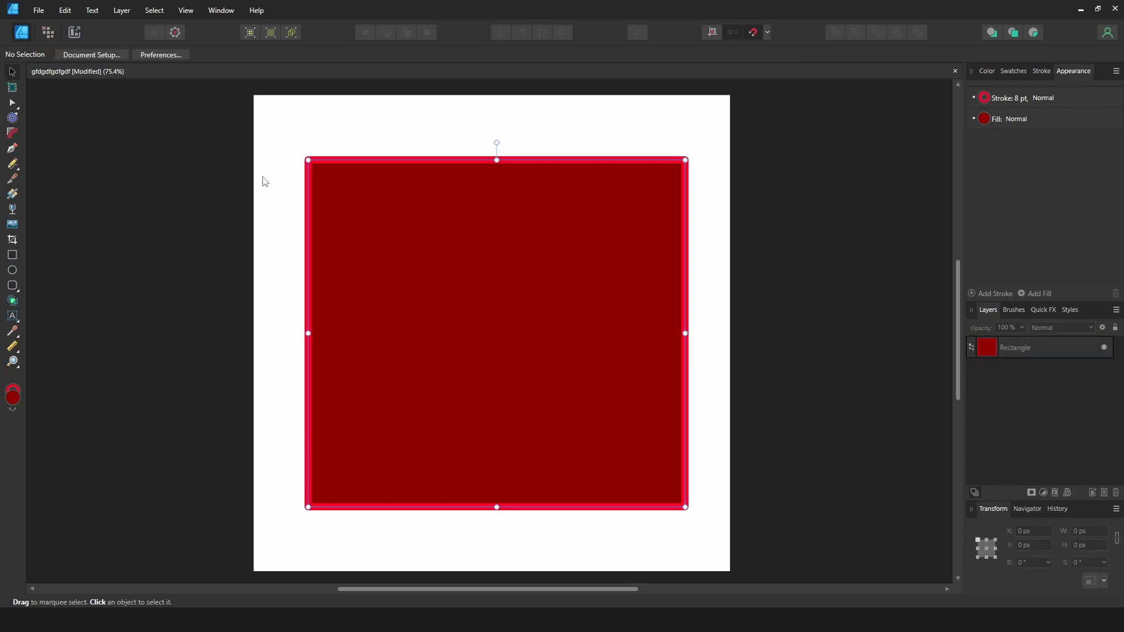
{"action": "left_click", "coordinate": [218, 54]}
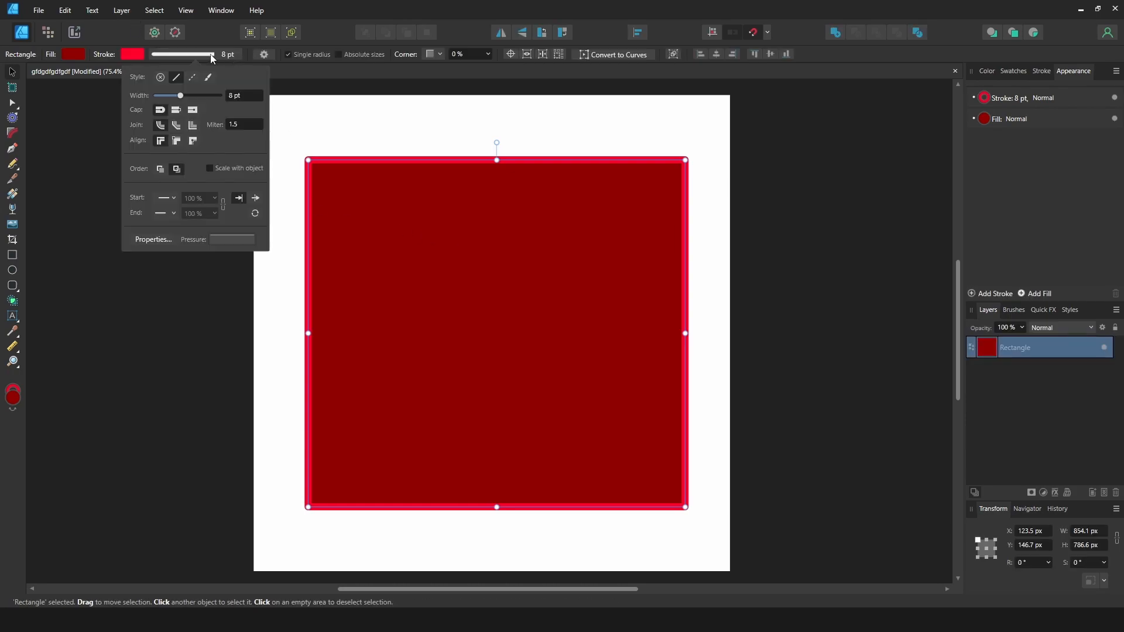
- Apply the straight-cut corner preset to the rectangle and reset its corner type to None
{"action": "left_click", "coordinate": [261, 51]}
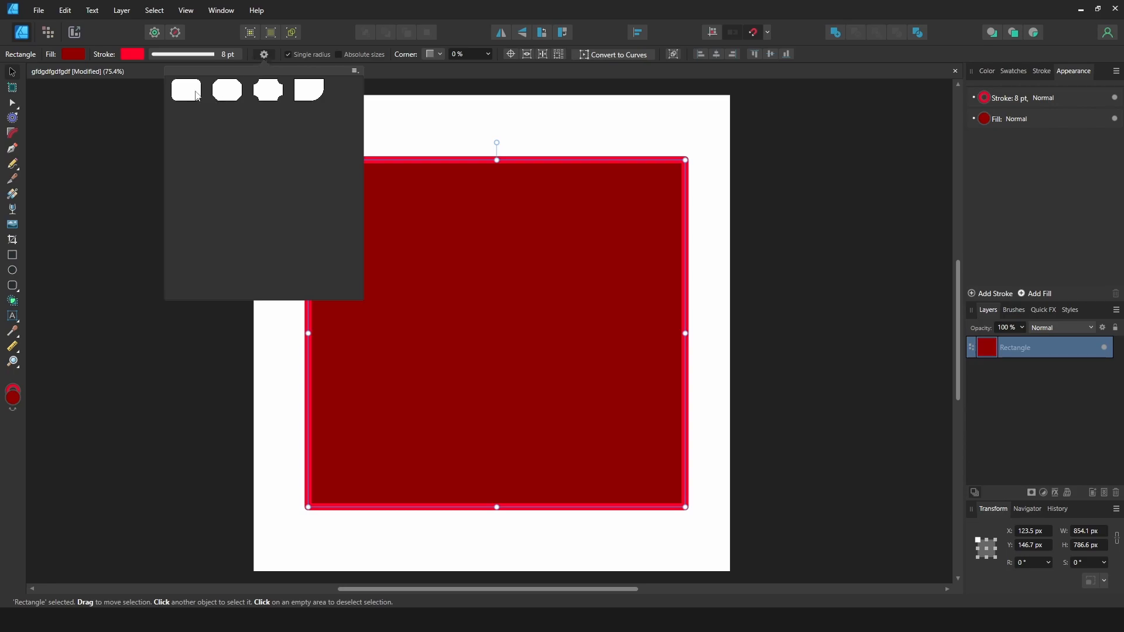
{"action": "left_click", "coordinate": [229, 91]}
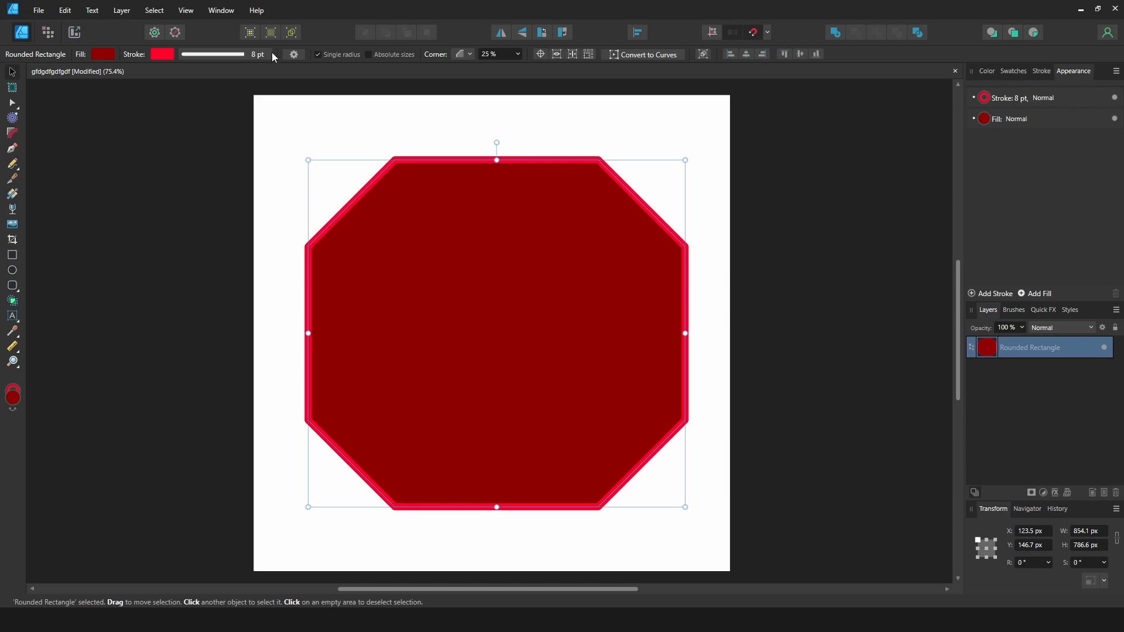
{"action": "left_click", "coordinate": [470, 54]}
{"action": "left_click", "coordinate": [455, 65]}
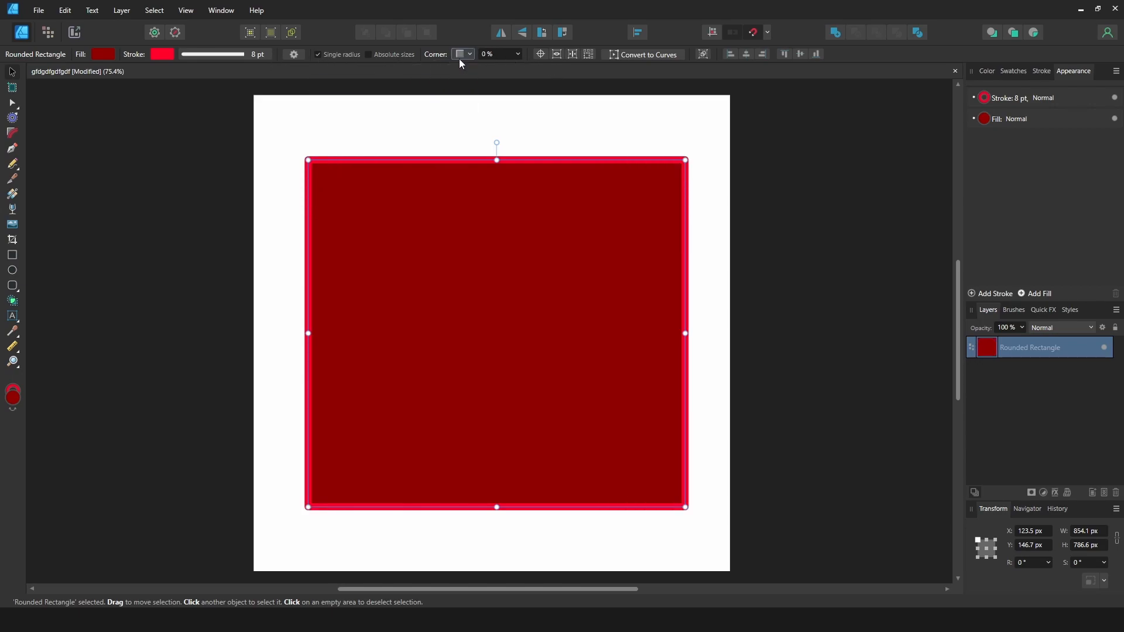
- Try the Rounded and Concave corner types on the rectangle, ending with Cutout corners at 25%
{"action": "left_click", "coordinate": [465, 55]}
{"action": "left_click", "coordinate": [457, 82]}
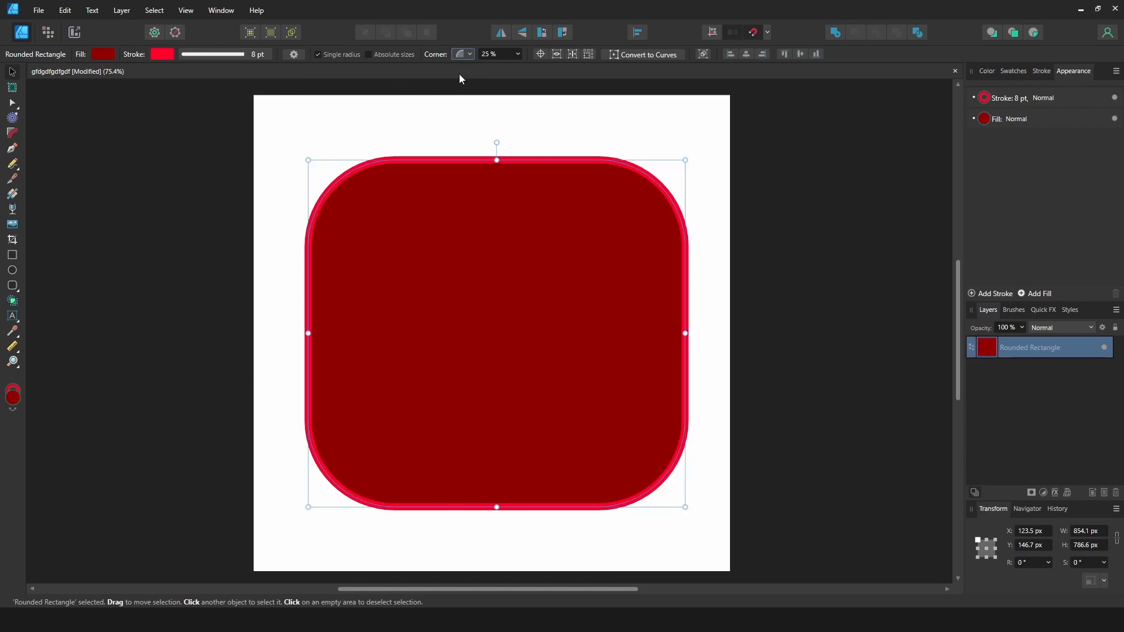
{"action": "left_click", "coordinate": [466, 55]}
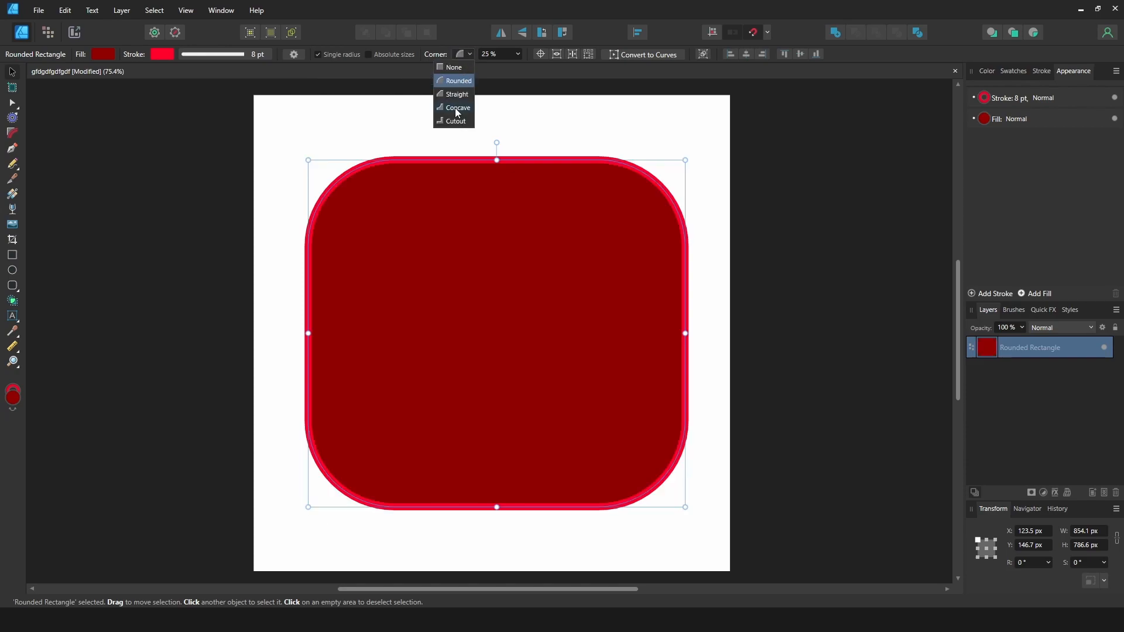
{"action": "left_click", "coordinate": [455, 108]}
{"action": "left_click", "coordinate": [463, 54]}
{"action": "left_click", "coordinate": [456, 121]}
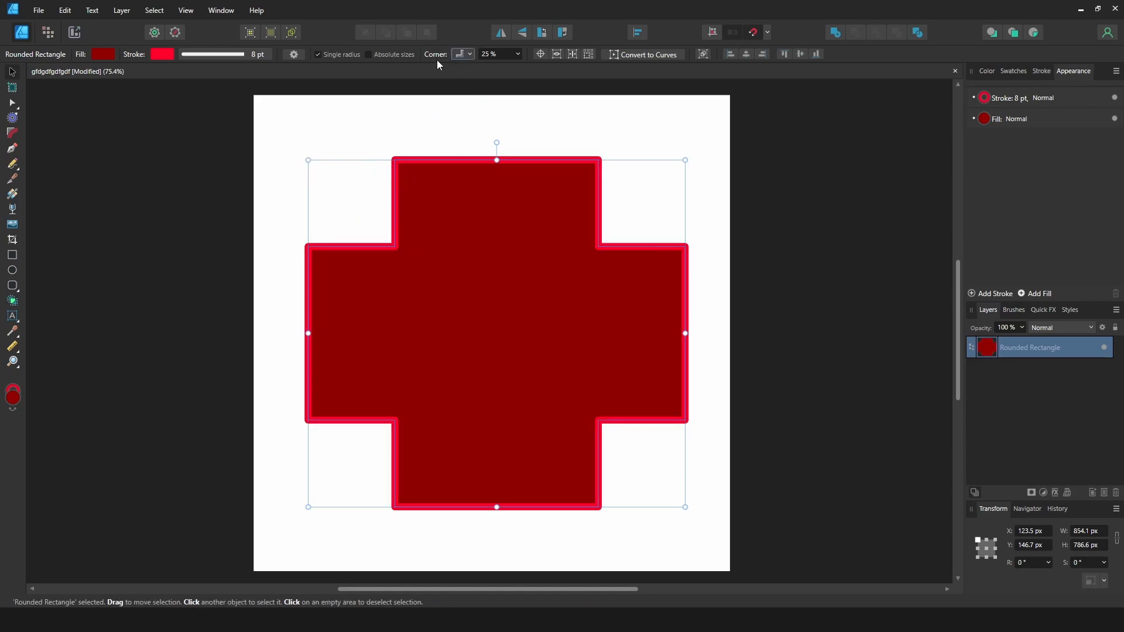
- Turn off the single radius option and set the rectangle's top-left corner to None
{"action": "left_click", "coordinate": [317, 54]}
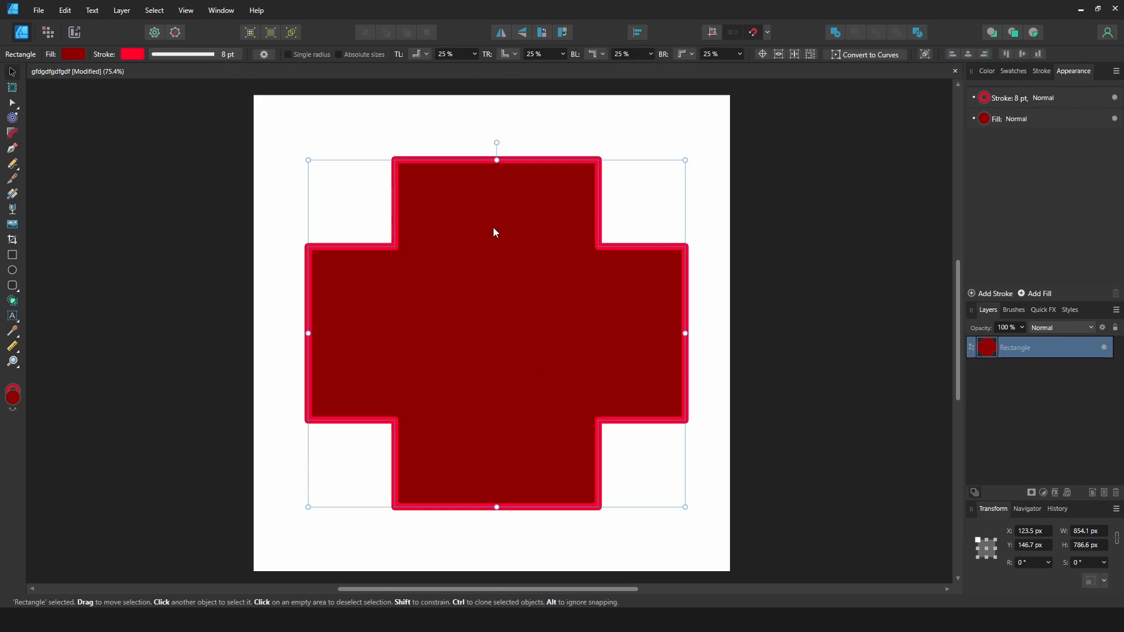
{"action": "left_click", "coordinate": [422, 54]}
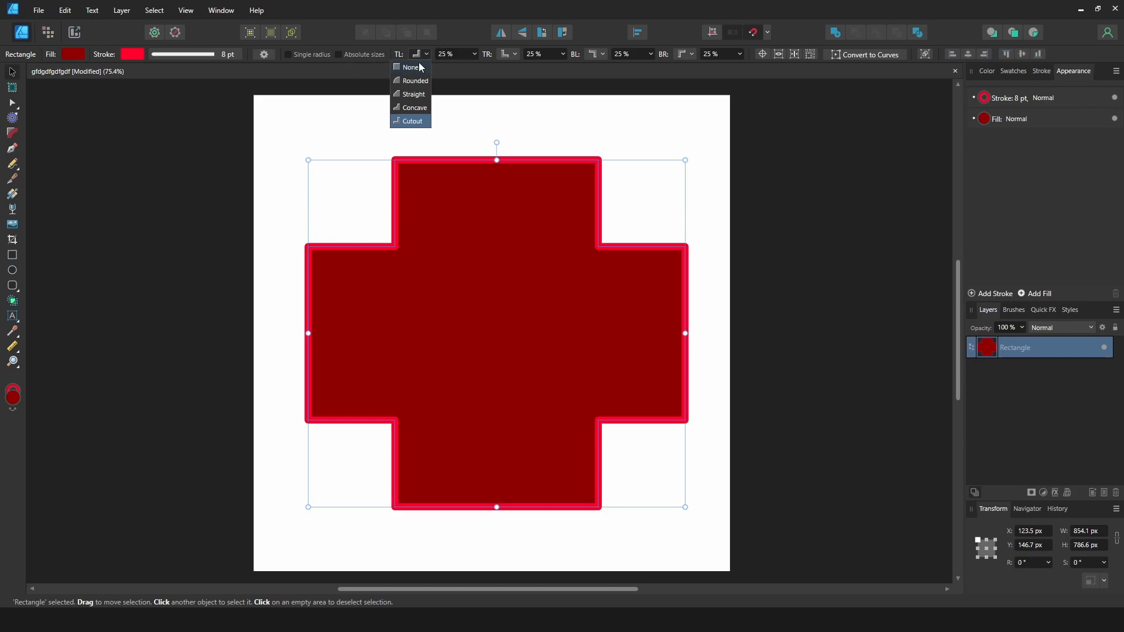
{"action": "left_click", "coordinate": [420, 68]}
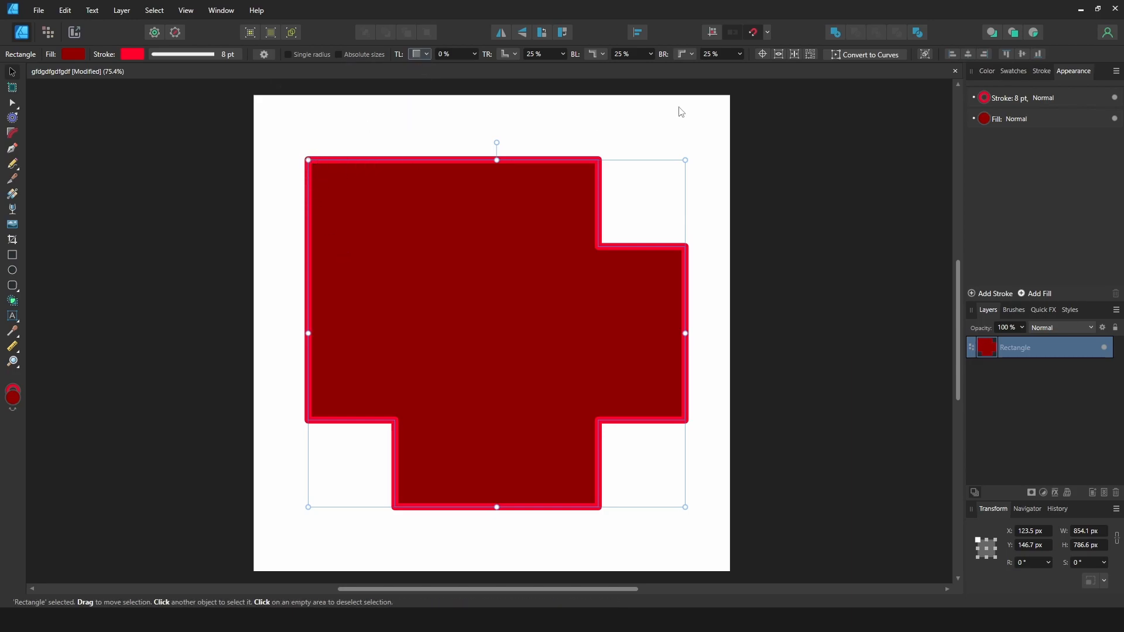
- Make the rectangle's top-right corner Rounded at 7% and its bottom-left corner Rounded at 15%
{"action": "left_click", "coordinate": [565, 53]}
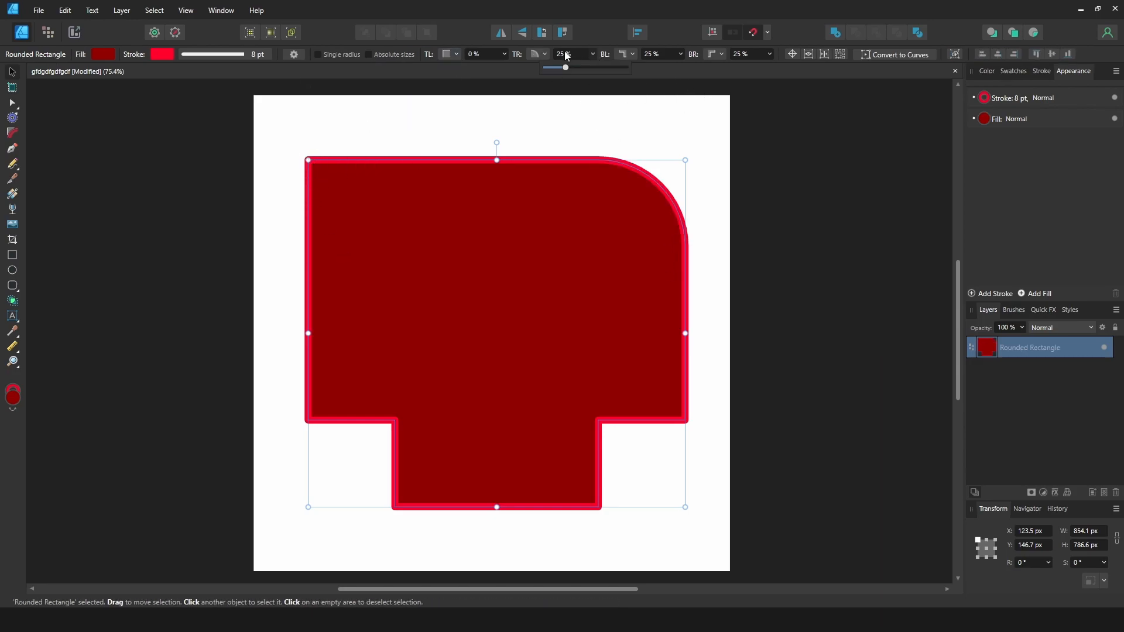
{"action": "mouse_move", "coordinate": [567, 69]}
{"action": "left_mouse_down"}
{"action": "mouse_move", "coordinate": [605, 67]}
{"action": "mouse_move", "coordinate": [550, 69]}
{"action": "left_mouse_up"}
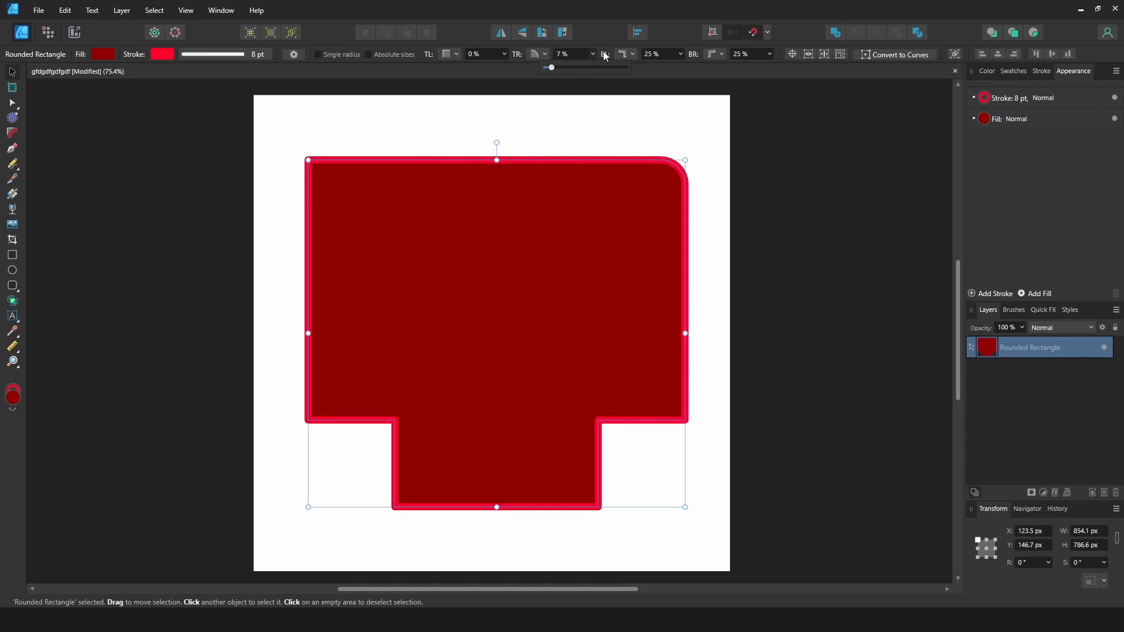
{"action": "left_click", "coordinate": [627, 52]}
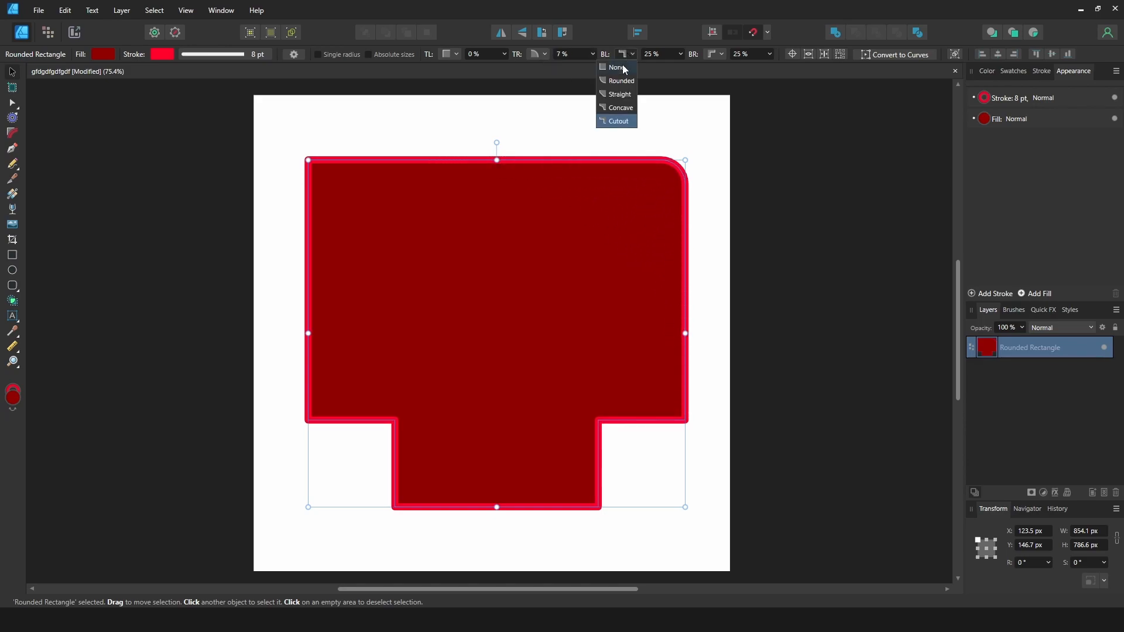
{"action": "left_click", "coordinate": [618, 107]}
{"action": "left_click", "coordinate": [681, 55]}
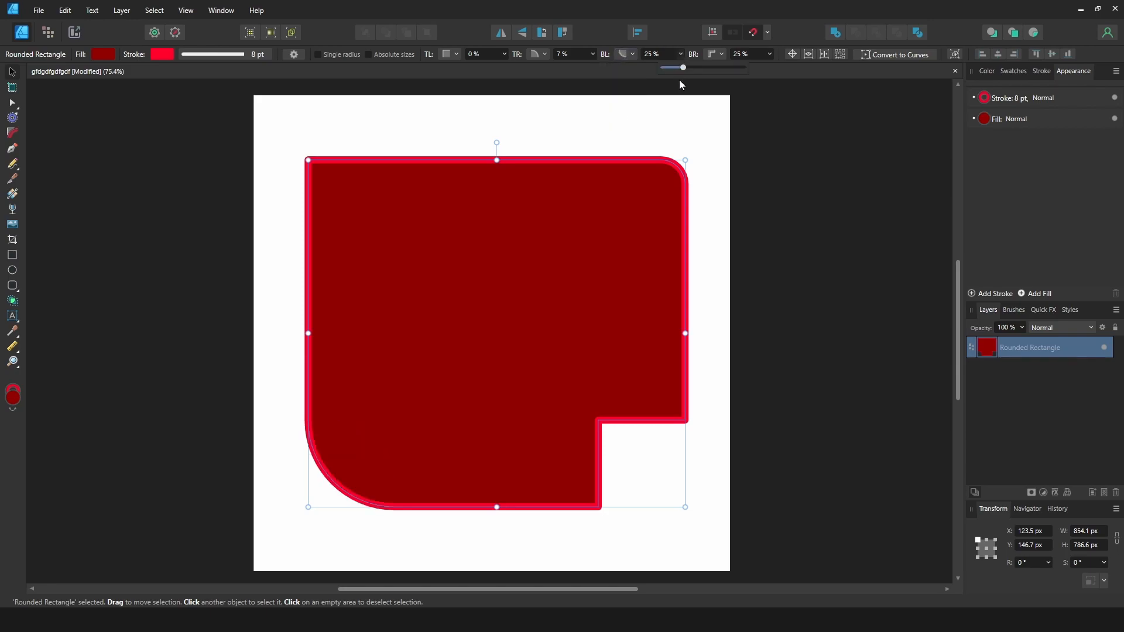
{"action": "mouse_move", "coordinate": [683, 71]}
{"action": "left_mouse_down"}
{"action": "mouse_move", "coordinate": [697, 71]}
{"action": "mouse_move", "coordinate": [676, 70]}
{"action": "left_mouse_up"}
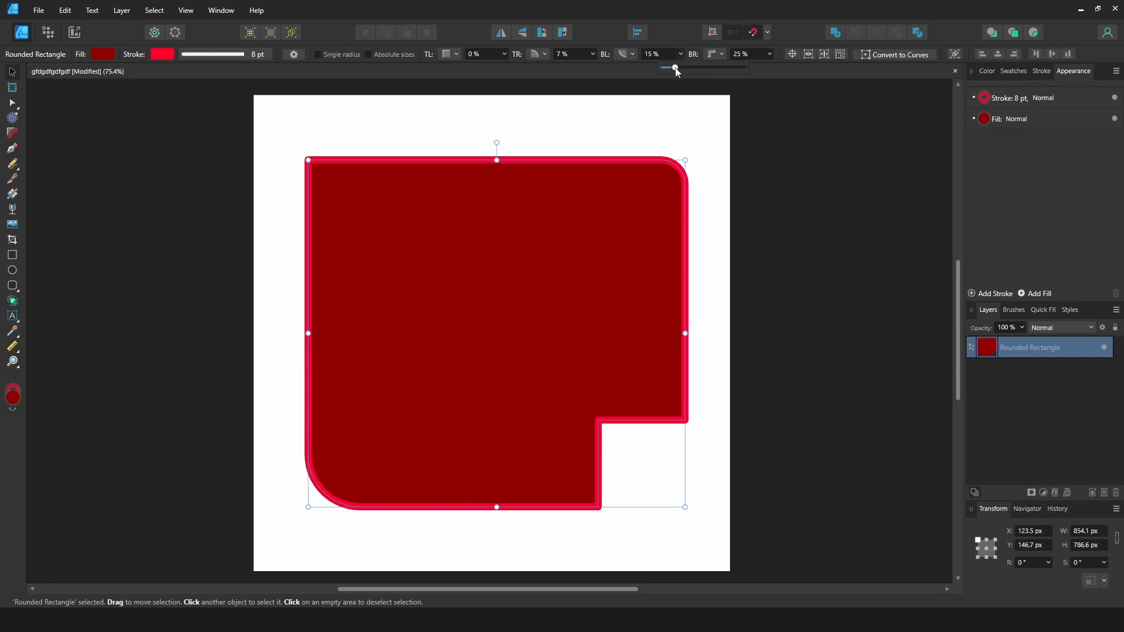
- Set the rectangle's bottom-right corner type to None
{"action": "left_click", "coordinate": [722, 53]}
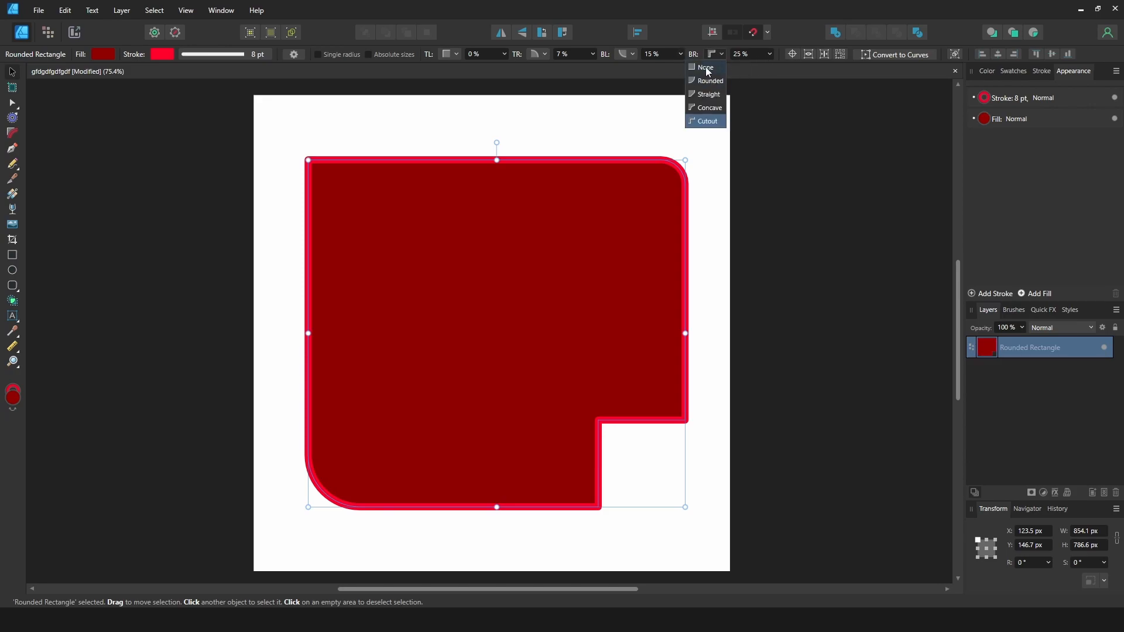
{"action": "left_click", "coordinate": [705, 67]}
{"action": "left_click", "coordinate": [770, 54]}
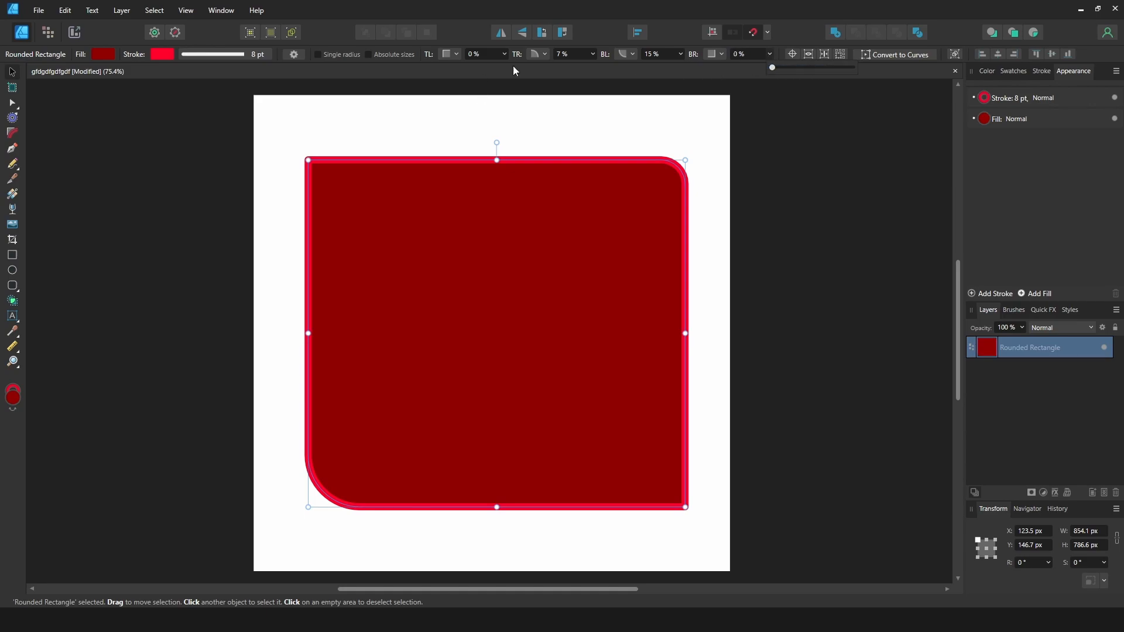
- Turn the single radius option back on so all four corners of the rectangle share one setting
{"action": "left_click", "coordinate": [412, 124]}
{"action": "key", "text": "ctrl+a"}
{"action": "left_click", "coordinate": [318, 54]}
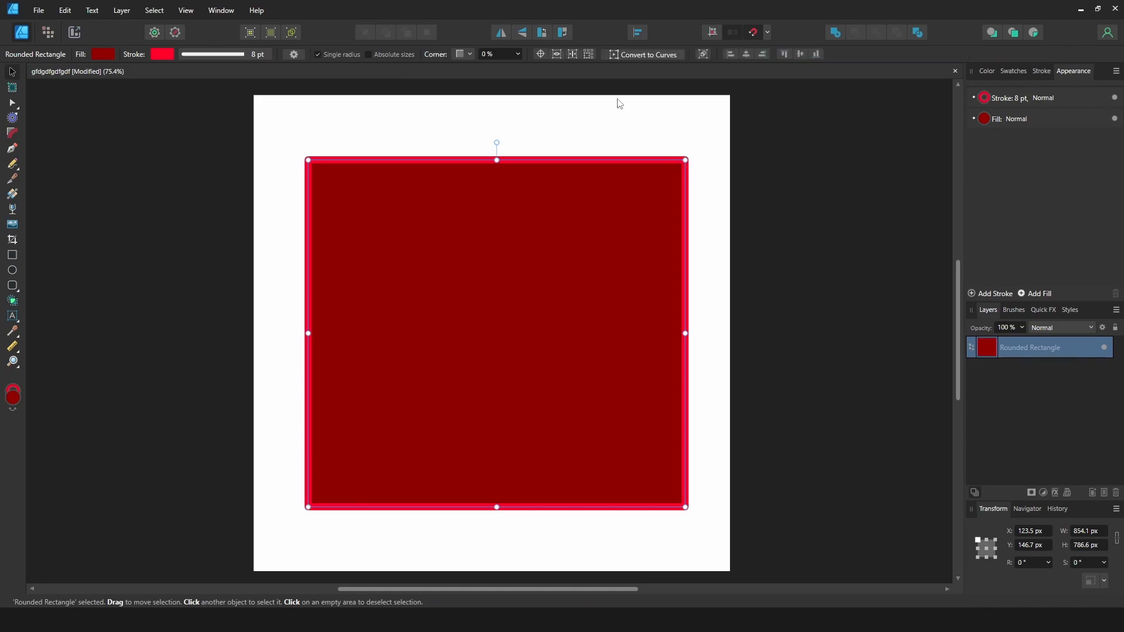
- Show the transform origin, place it near the rectangle's lower-left corner, and shrink the rectangle to about 746 × 687 px
{"action": "left_click", "coordinate": [541, 55]}
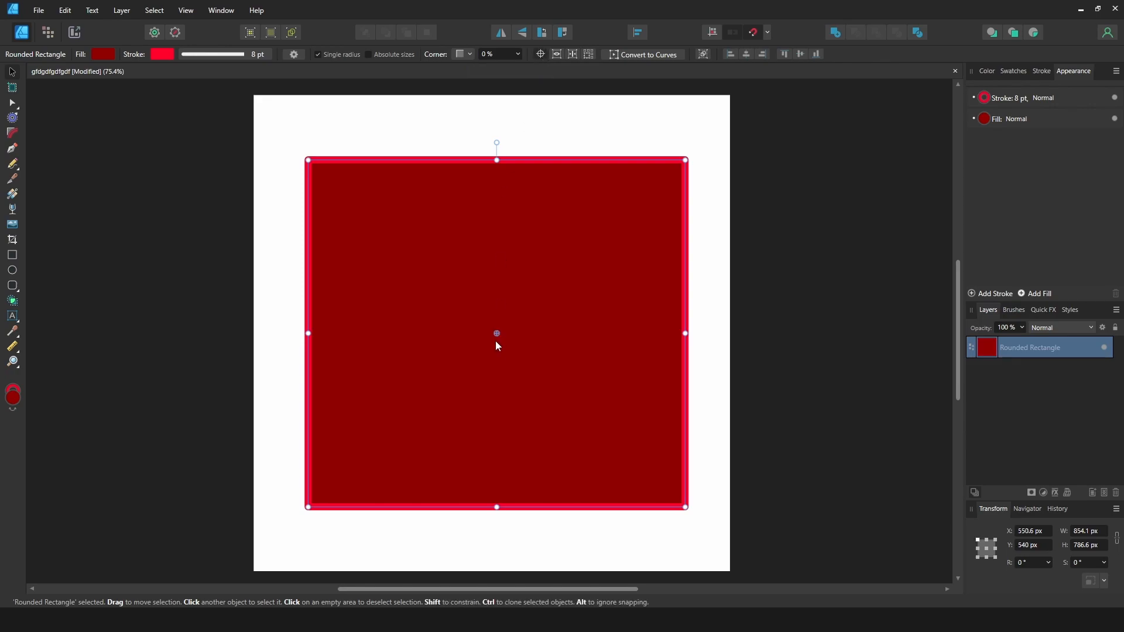
{"action": "left_click_drag", "start_coordinate": [497, 333], "coordinate": [346, 459]}
{"action": "left_click_drag", "start_coordinate": [686, 160], "coordinate": [643, 197]}
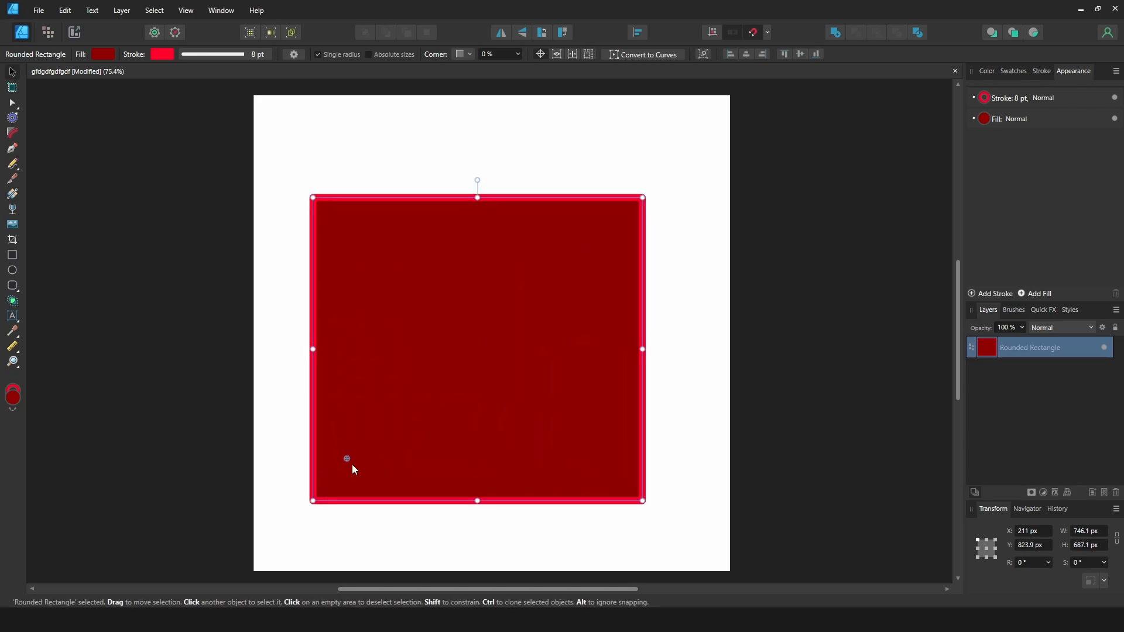
- Place the transform origin near the rectangle's upper-right corner and shrink the rectangle around it to about 487 × 449 px
{"action": "left_click_drag", "start_coordinate": [348, 458], "coordinate": [539, 247]}
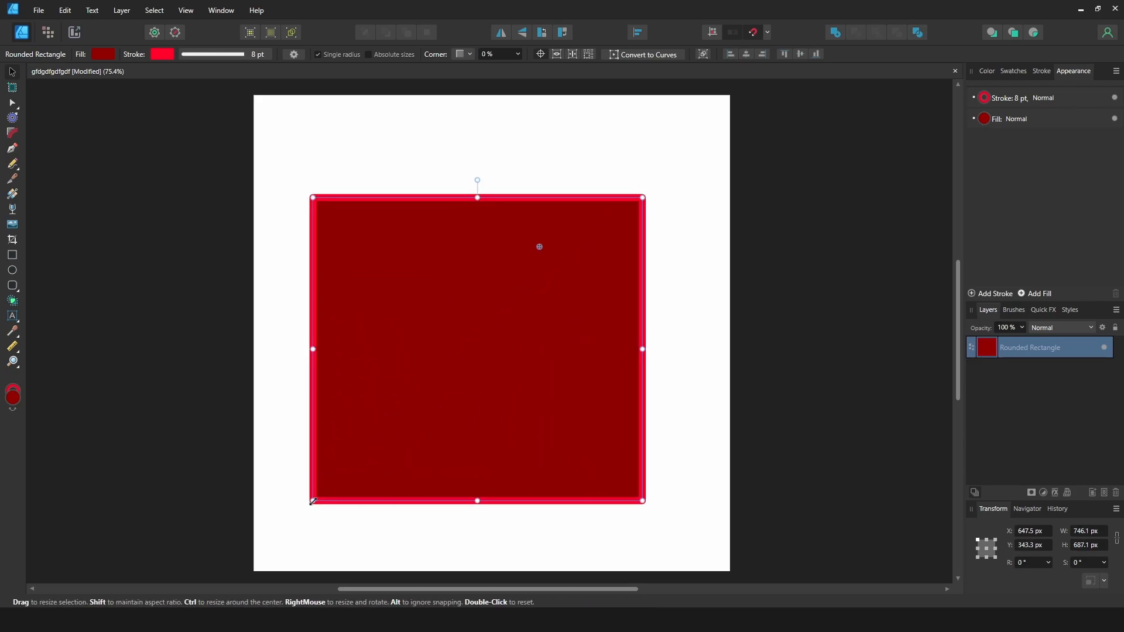
{"action": "mouse_move", "coordinate": [313, 345]}
{"action": "left_mouse_down"}
{"action": "mouse_move", "coordinate": [461, 304]}
{"action": "mouse_move", "coordinate": [322, 363]}
{"action": "left_mouse_up"}
{"action": "left_click_drag", "start_coordinate": [640, 489], "coordinate": [605, 394]}
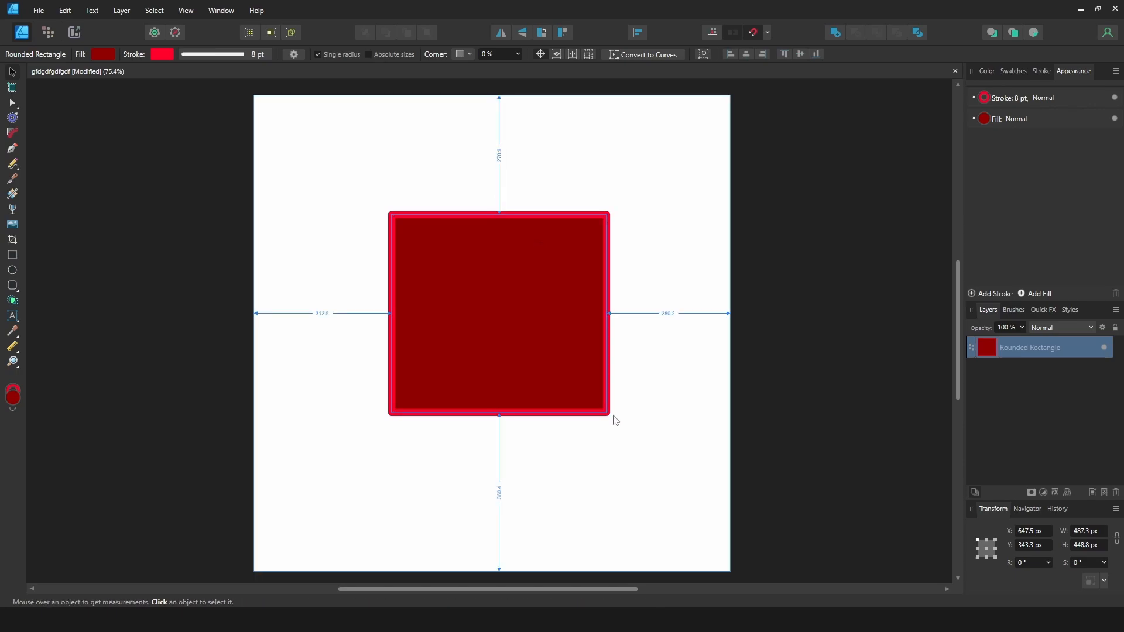
- Enlarge the rectangle to about 715 × 659 px, move its transform origin toward the middle, and hide the origin
{"action": "left_click_drag", "start_coordinate": [609, 410], "coordinate": [656, 460]}
{"action": "mouse_move", "coordinate": [537, 251]}
{"action": "left_mouse_down"}
{"action": "mouse_move", "coordinate": [476, 343]}
{"action": "mouse_move", "coordinate": [454, 316]}
{"action": "left_mouse_up"}
{"action": "left_click", "coordinate": [541, 53]}
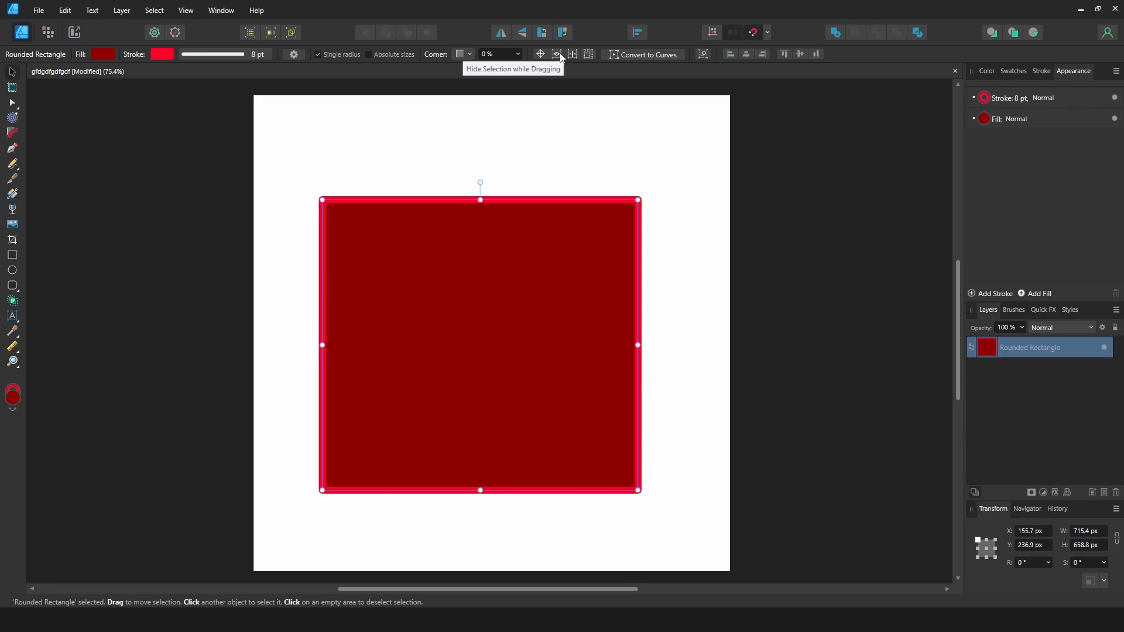
- Toggle Hide Selection while Dragging, turn off the single radius option, and give only the rectangle's top-left corner a Cutout shape
{"action": "left_click", "coordinate": [558, 54]}
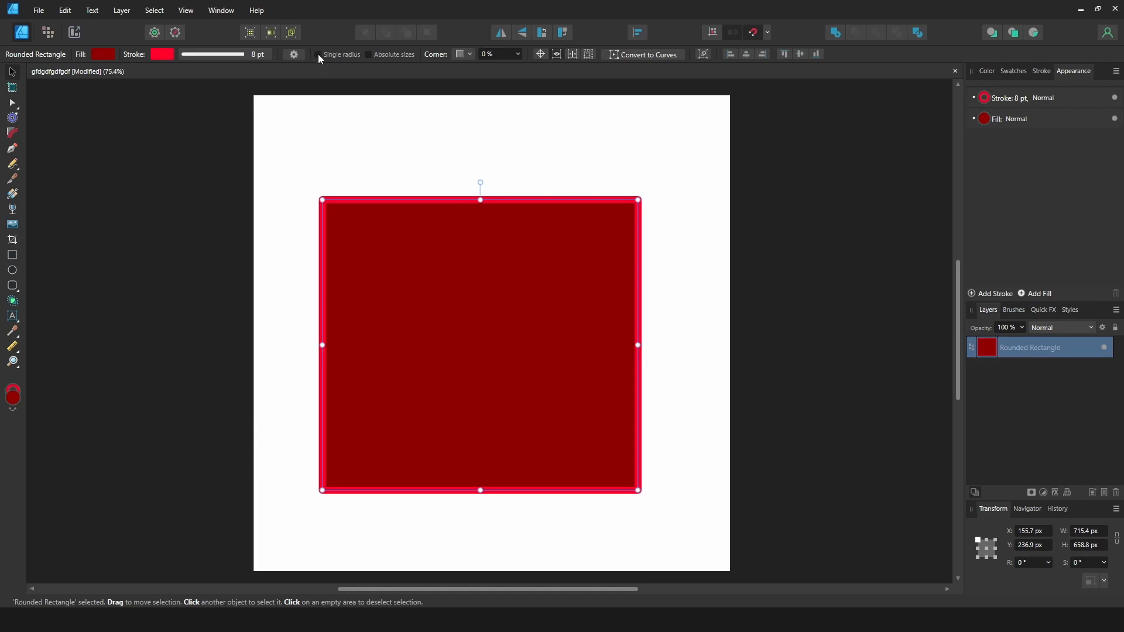
{"action": "left_click", "coordinate": [475, 54]}
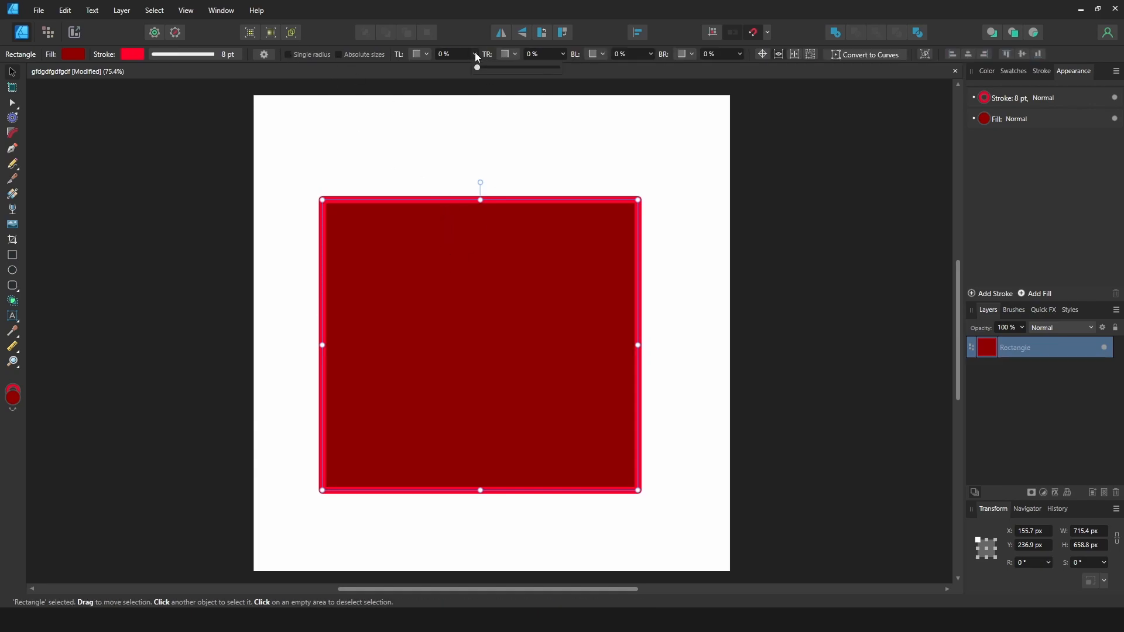
{"action": "left_click", "coordinate": [424, 54]}
{"action": "left_click", "coordinate": [412, 121]}
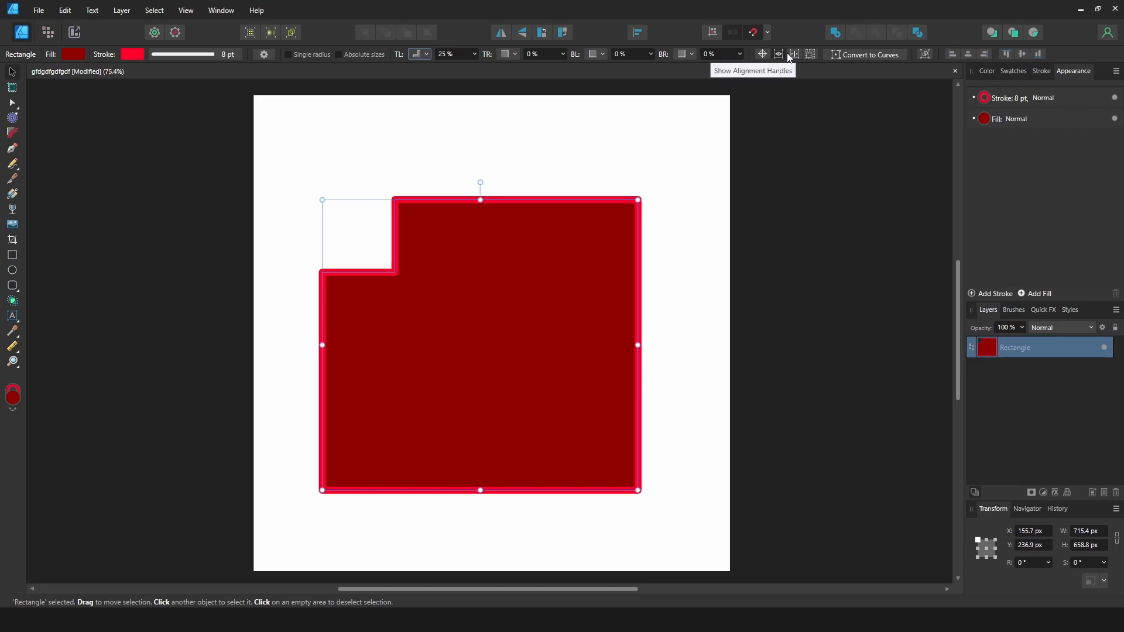
- Move the notched rectangle slightly up and left, show its alignment handles, and try setting alignment targets from them
{"action": "left_click_drag", "start_coordinate": [517, 281], "coordinate": [468, 270]}
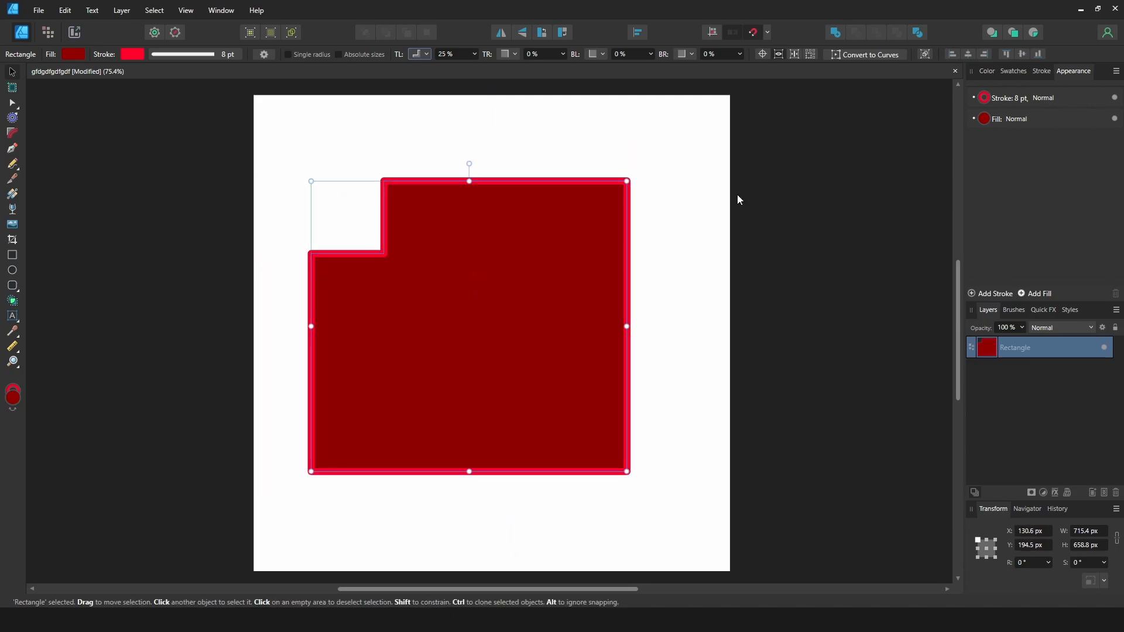
{"action": "left_click", "coordinate": [796, 54]}
{"action": "left_click_drag", "start_coordinate": [389, 182], "coordinate": [385, 141]}
{"action": "left_click_drag", "start_coordinate": [413, 287], "coordinate": [414, 325]}
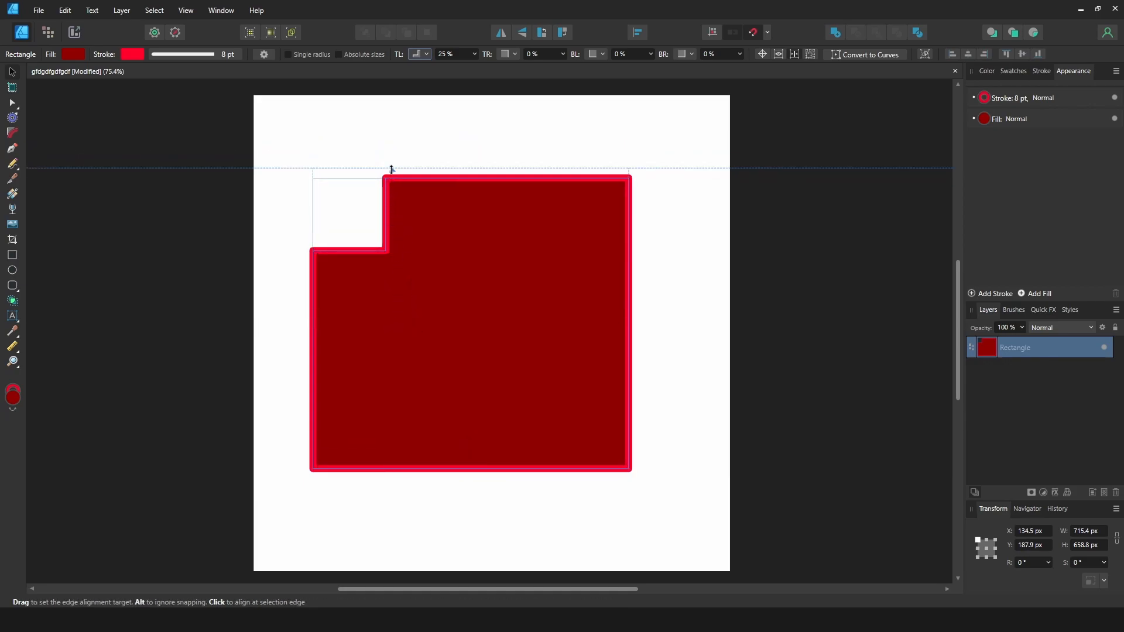
{"action": "left_click_drag", "start_coordinate": [392, 175], "coordinate": [719, 173]}
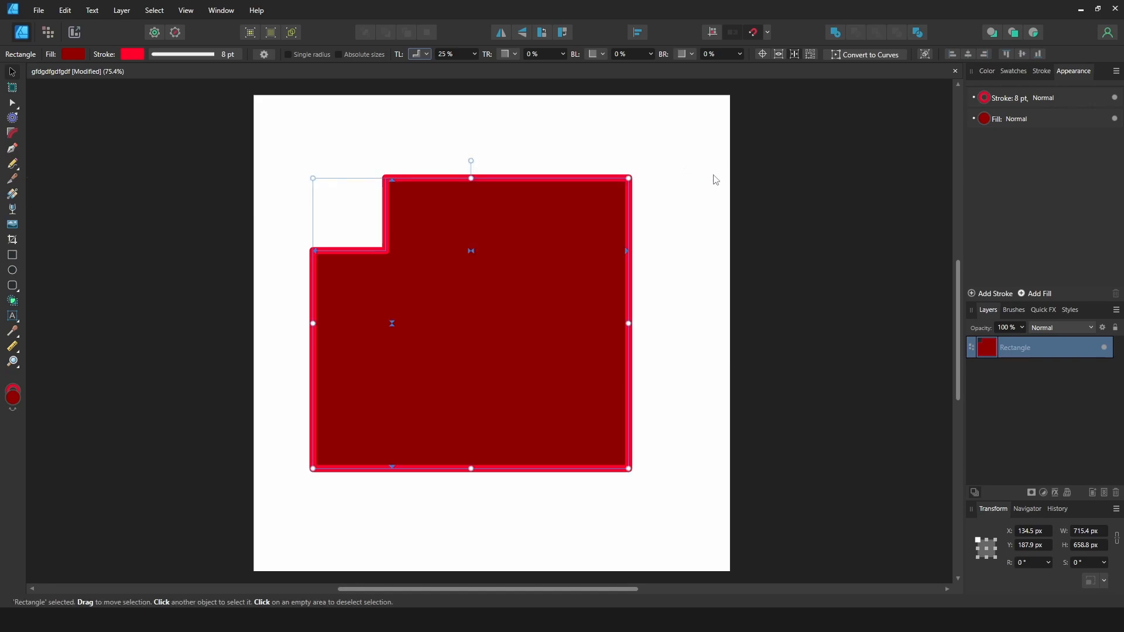
- Move the notched rectangle down and draw a small rectangle about 218 × 111 px above it
{"action": "left_click_drag", "start_coordinate": [547, 297], "coordinate": [546, 368]}
{"action": "left_click", "coordinate": [12, 255]}
{"action": "left_click_drag", "start_coordinate": [349, 131], "coordinate": [445, 180]}
{"action": "left_click_drag", "start_coordinate": [349, 156], "coordinate": [436, 205]}
{"action": "key", "text": "ctrl+z"}
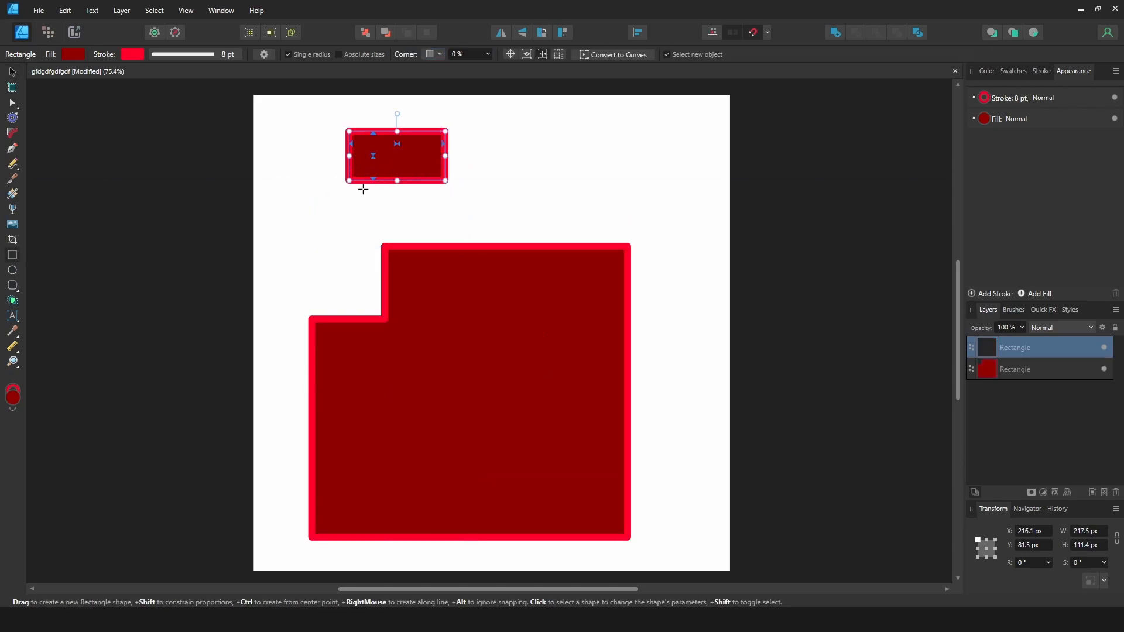
- Copy the small rectangle and place the copy above the large rectangle's upper-right corner
{"action": "key", "text": "v"}
{"action": "left_click", "coordinate": [302, 157]}
{"action": "left_click_drag", "start_coordinate": [420, 154], "coordinate": [651, 196]}
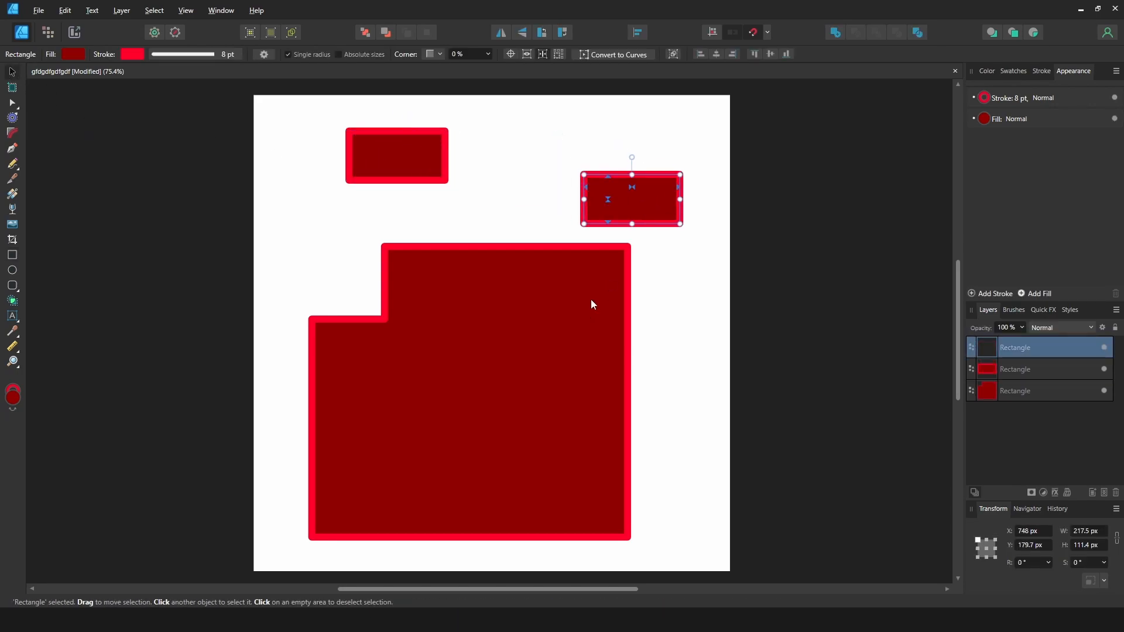
- Use the large rectangle's alignment handles to align its top edge and its vertical center with the right small rectangle's bottom edge
{"action": "left_click", "coordinate": [482, 293]}
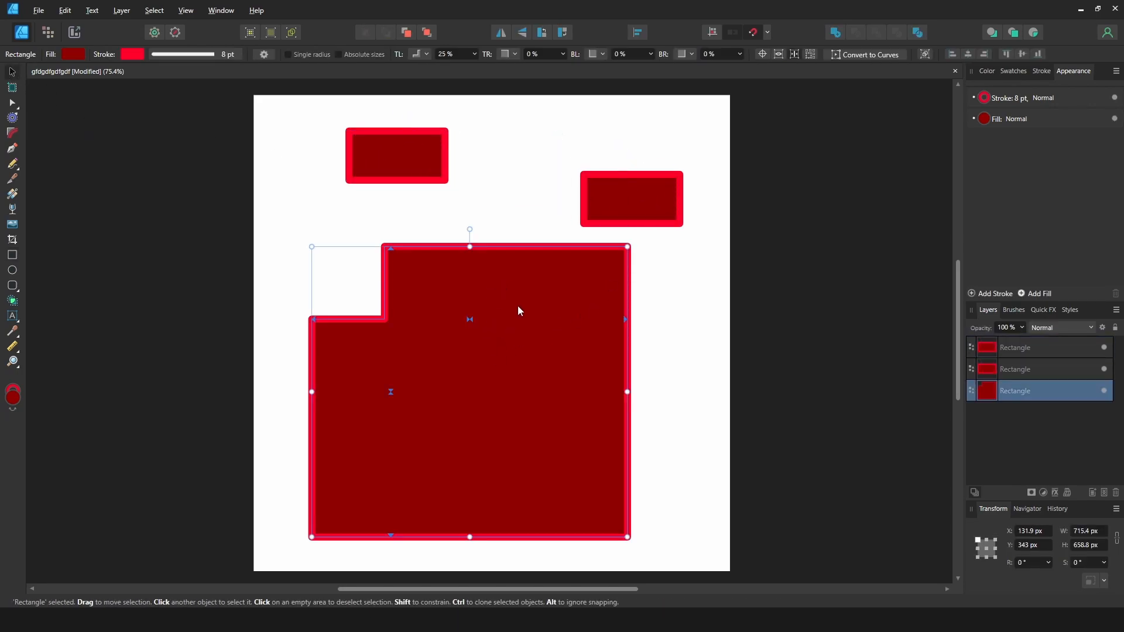
{"action": "left_click_drag", "start_coordinate": [518, 306], "coordinate": [488, 300]}
{"action": "left_click_drag", "start_coordinate": [360, 241], "coordinate": [359, 224]}
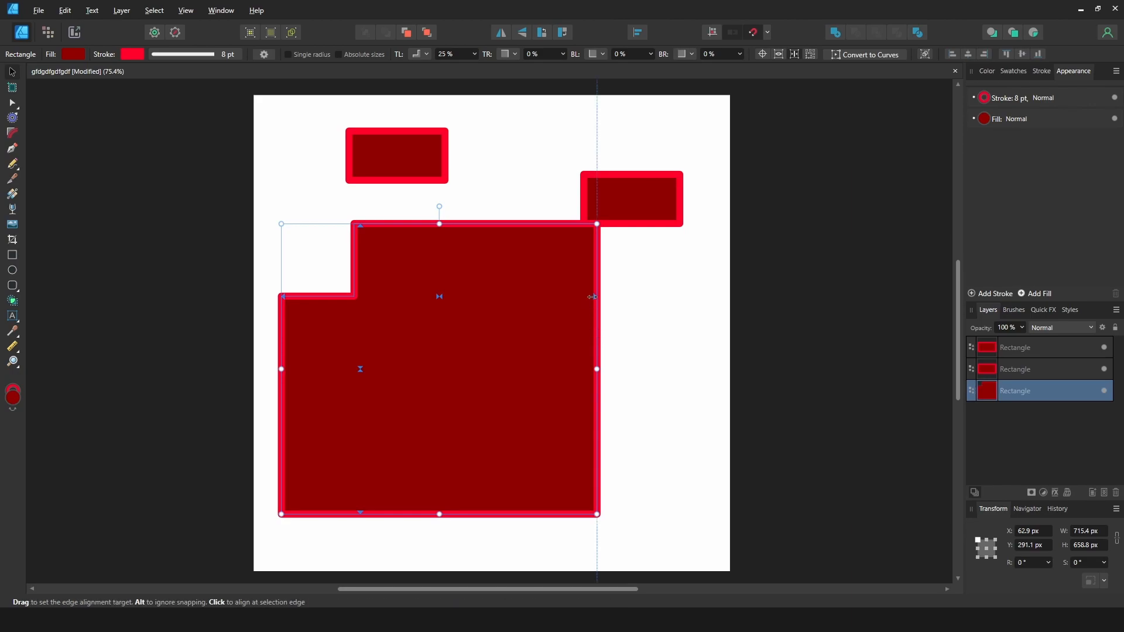
{"action": "left_click_drag", "start_coordinate": [595, 297], "coordinate": [584, 299]}
{"action": "left_click_drag", "start_coordinate": [426, 296], "coordinate": [445, 286]}
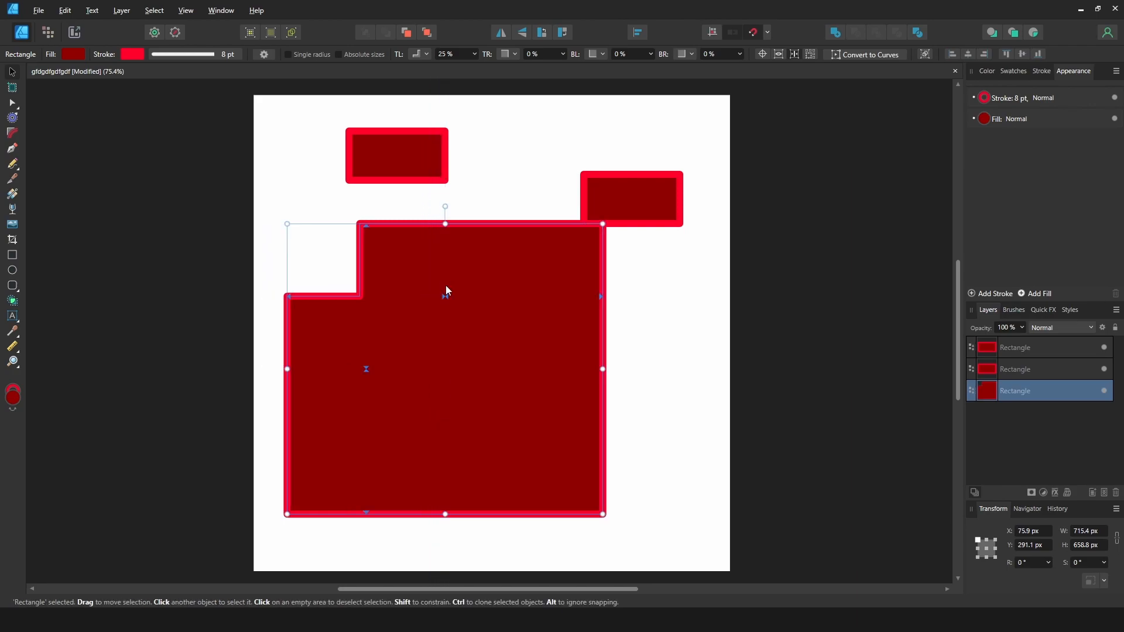
{"action": "left_click_drag", "start_coordinate": [366, 369], "coordinate": [376, 223]}
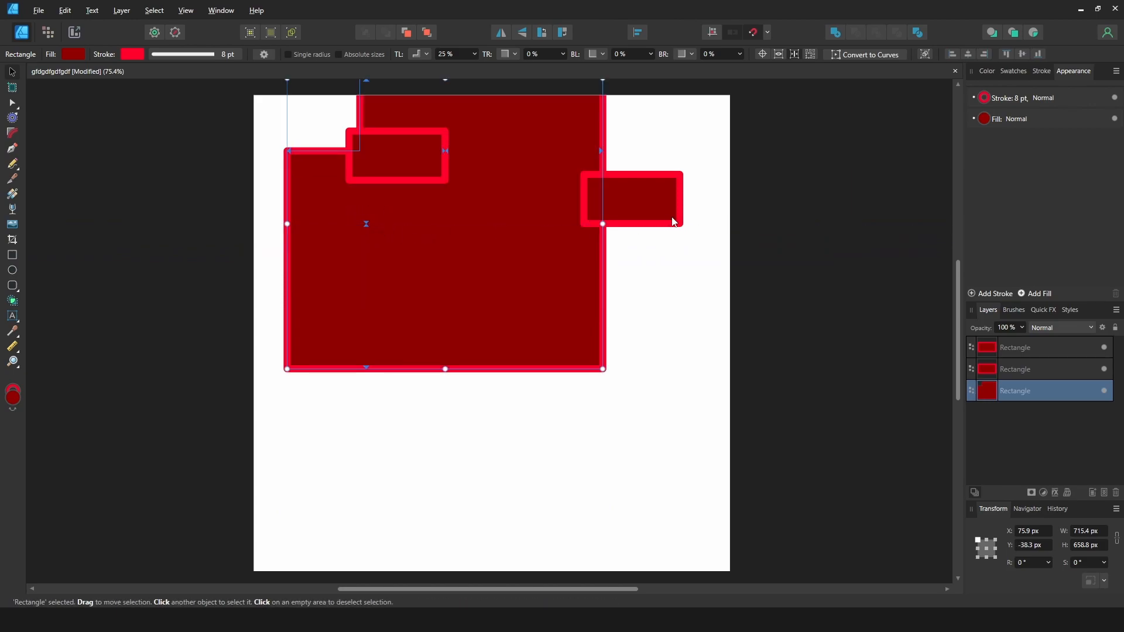
- Hide the alignment handles, place the large rectangle below both small ones, and level the left small rectangle with the right one
{"action": "left_click_drag", "start_coordinate": [450, 273], "coordinate": [449, 456]}
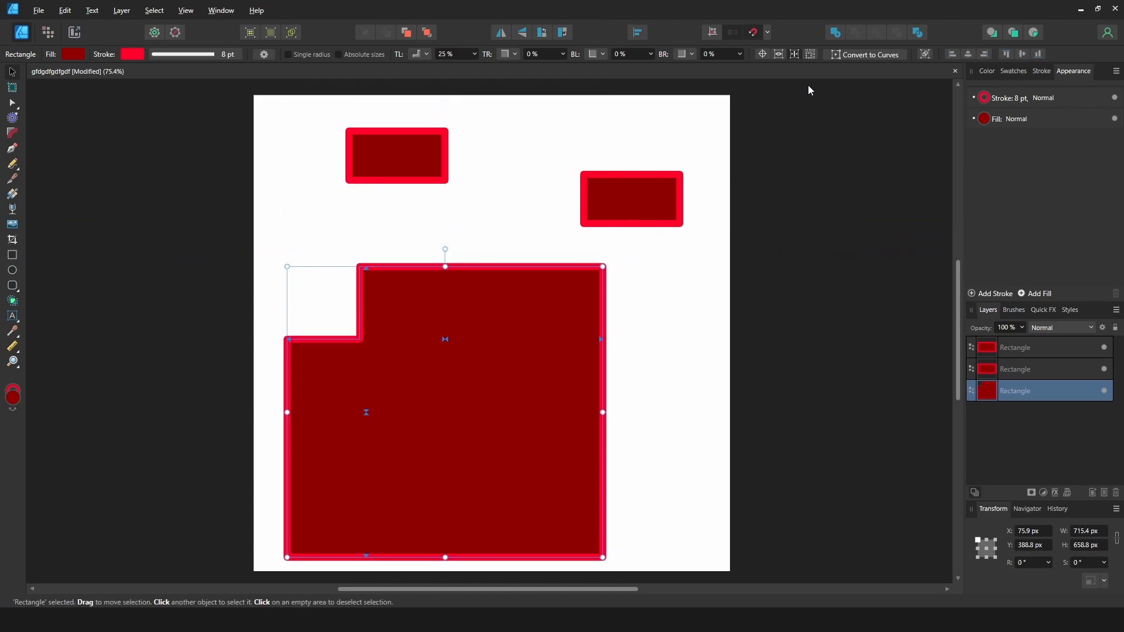
{"action": "left_click", "coordinate": [796, 55]}
{"action": "key", "text": "ctrl+d"}
{"action": "left_click_drag", "start_coordinate": [457, 397], "coordinate": [528, 370]}
{"action": "left_click_drag", "start_coordinate": [401, 161], "coordinate": [488, 205]}
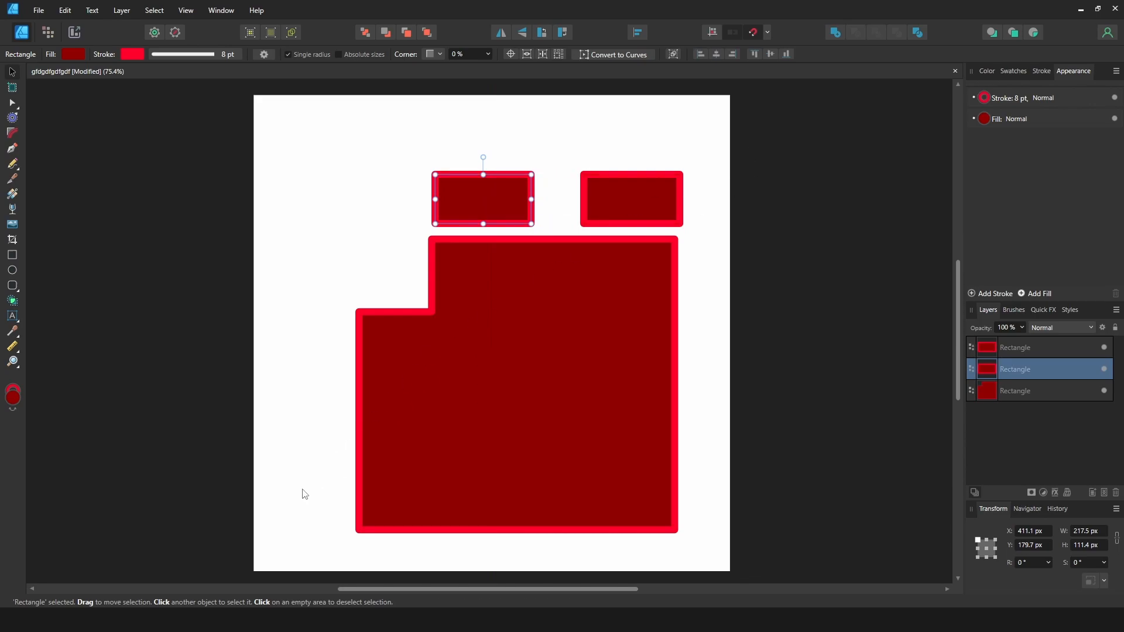
- Enlarge all three rectangles together, and shrink each with Transform Objects Separately so the small ones measure about 211 × 108 px
{"action": "key", "text": "ctrl+a"}
{"action": "left_click_drag", "start_coordinate": [680, 174], "coordinate": [661, 148]}
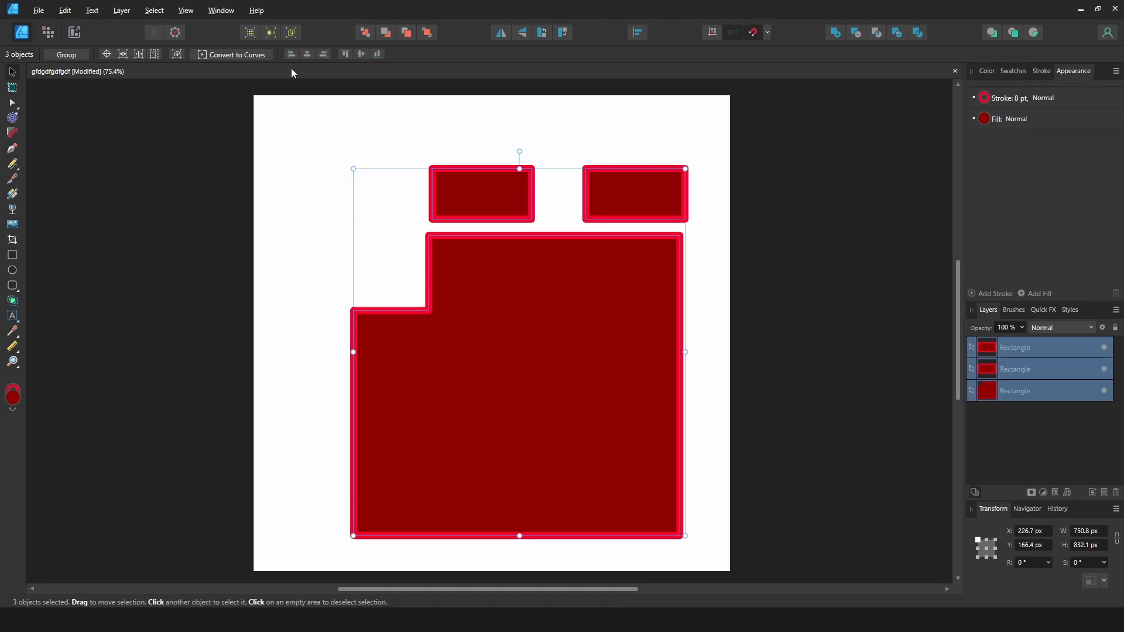
{"action": "left_click", "coordinate": [155, 53]}
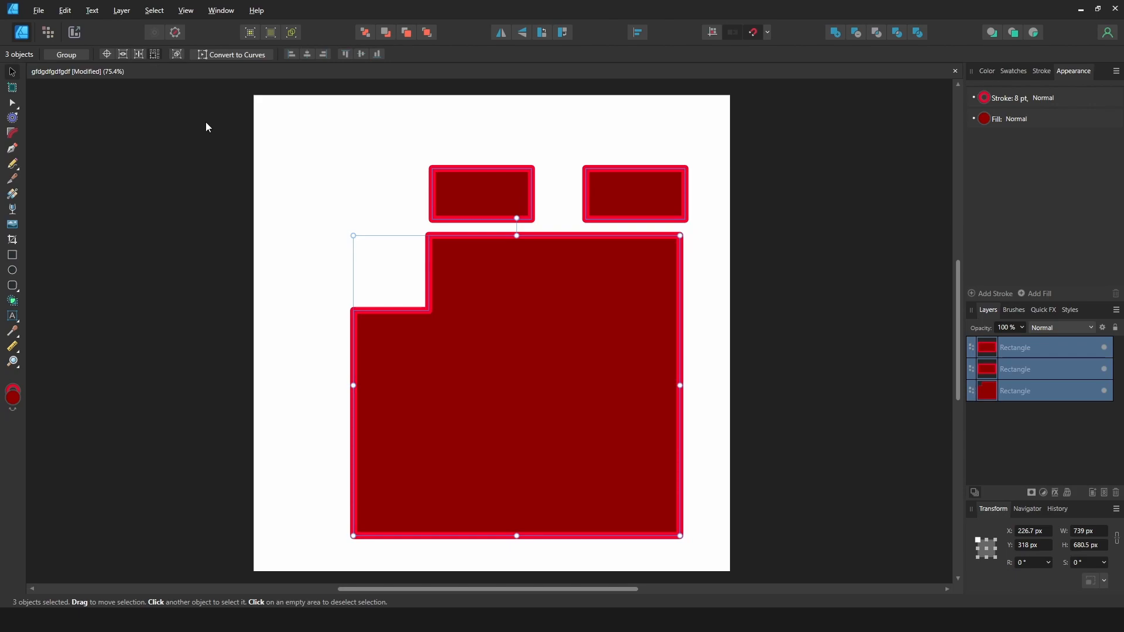
{"action": "left_click_drag", "start_coordinate": [785, 138], "coordinate": [356, 428]}
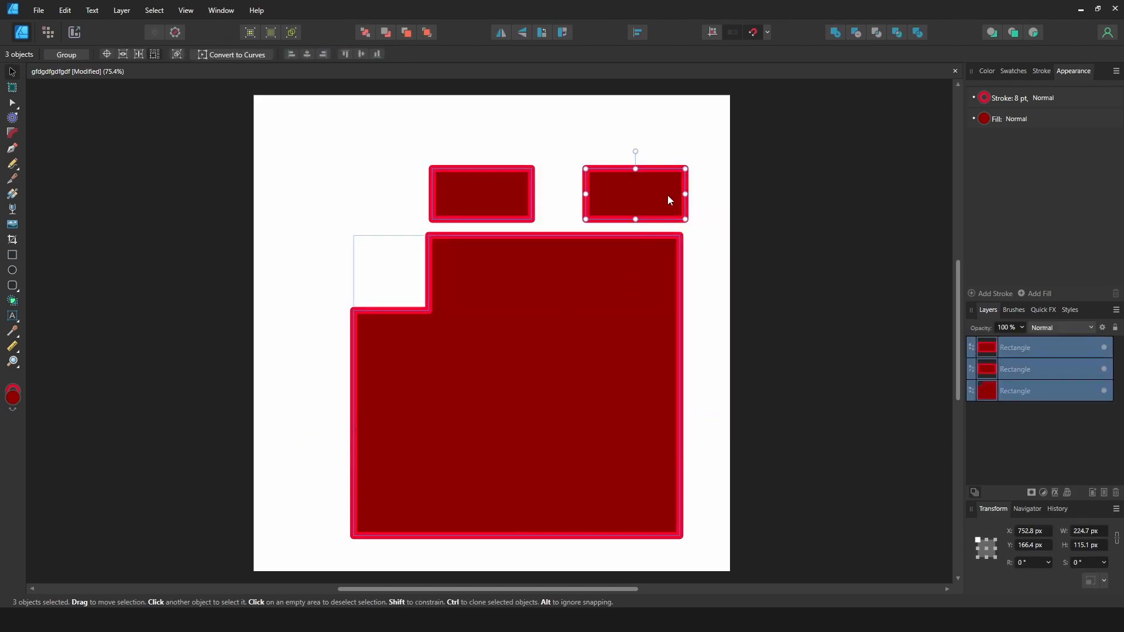
{"action": "mouse_move", "coordinate": [685, 169]}
{"action": "left_mouse_down"}
{"action": "mouse_move", "coordinate": [662, 177]}
{"action": "mouse_move", "coordinate": [647, 206]}
{"action": "mouse_move", "coordinate": [688, 162]}
{"action": "mouse_move", "coordinate": [655, 179]}
{"action": "mouse_move", "coordinate": [679, 158]}
{"action": "left_mouse_up"}
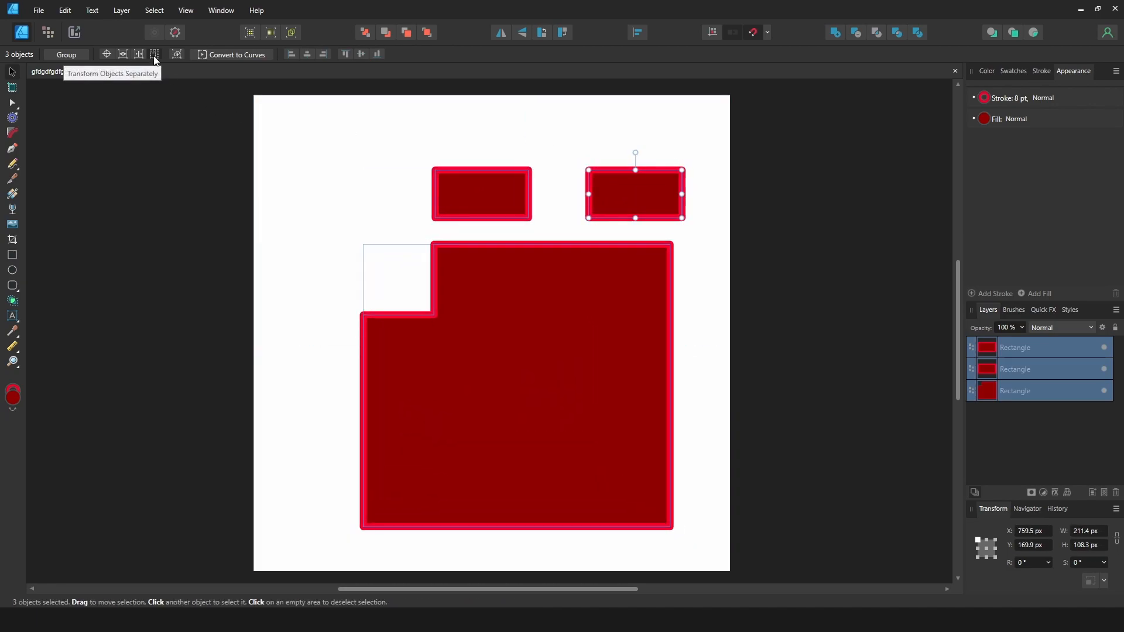
- Examine how the transform box switches between the individual rectangles while all three are selected, and clear the selection
{"action": "left_click", "coordinate": [484, 193]}
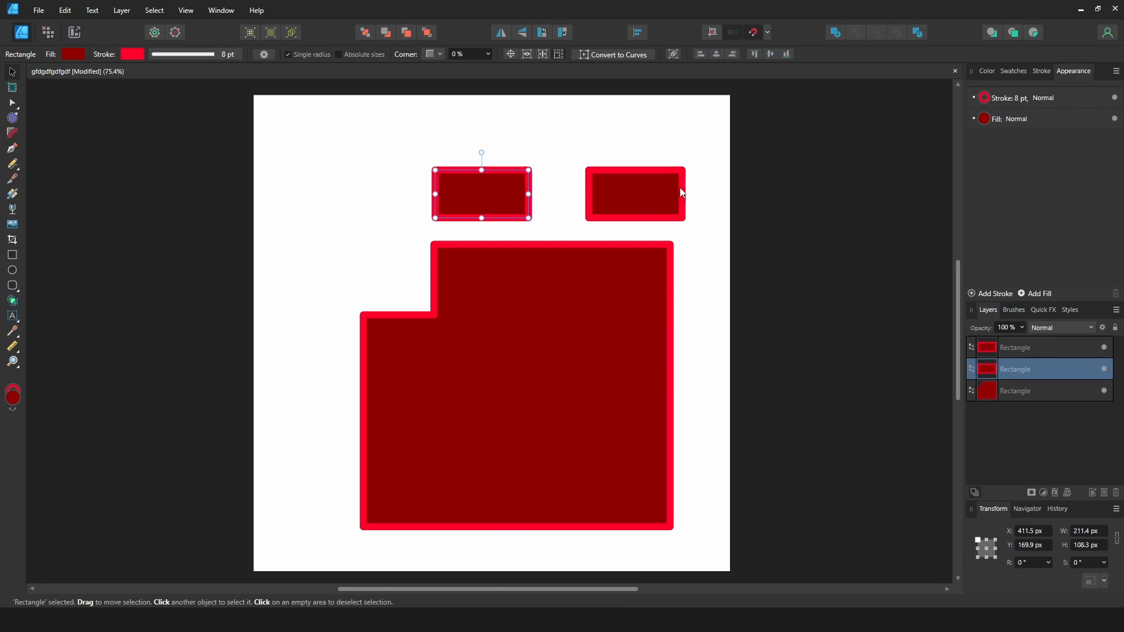
{"action": "key", "text": "ctrl+a"}
{"action": "left_click_drag", "start_coordinate": [386, 160], "coordinate": [693, 359]}
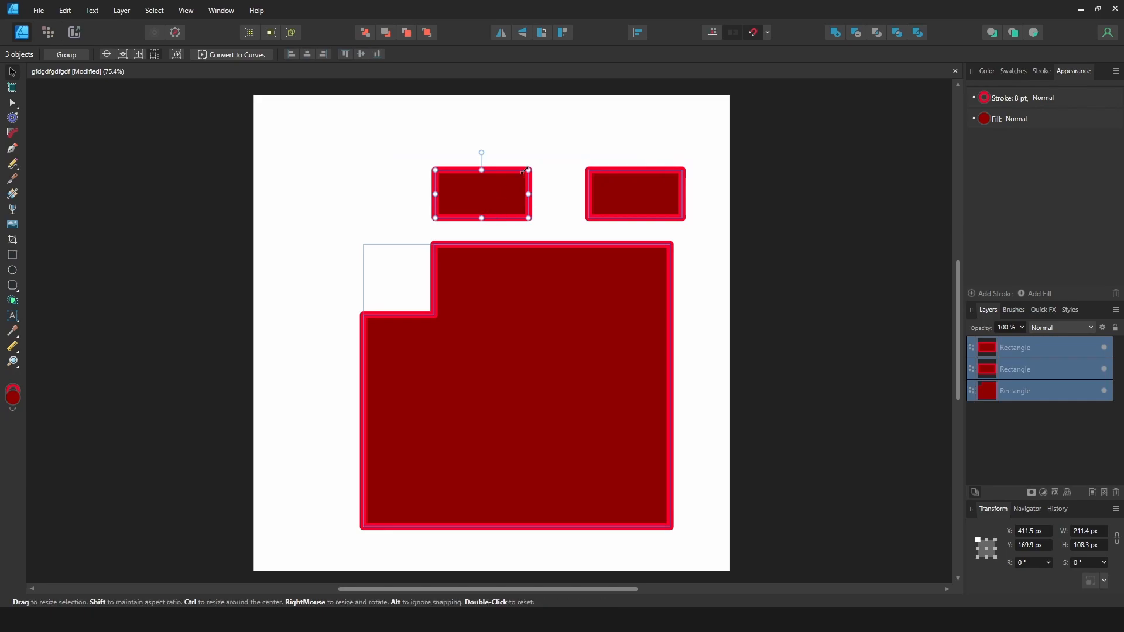
{"action": "left_click_drag", "start_coordinate": [253, 118], "coordinate": [772, 427]}
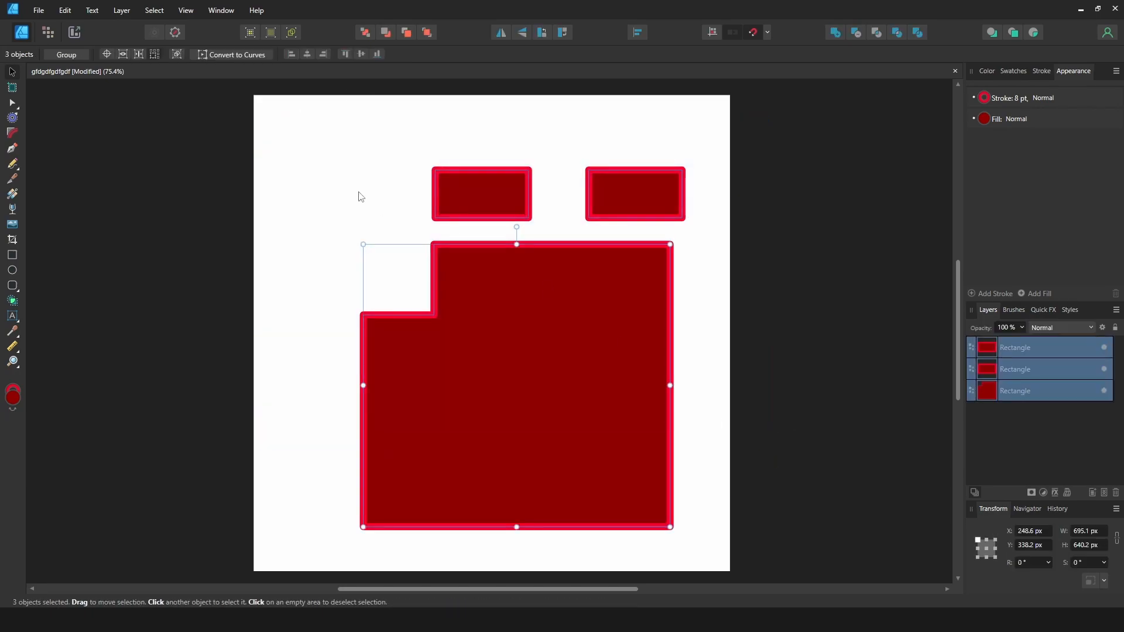
{"action": "left_click", "coordinate": [338, 140]}
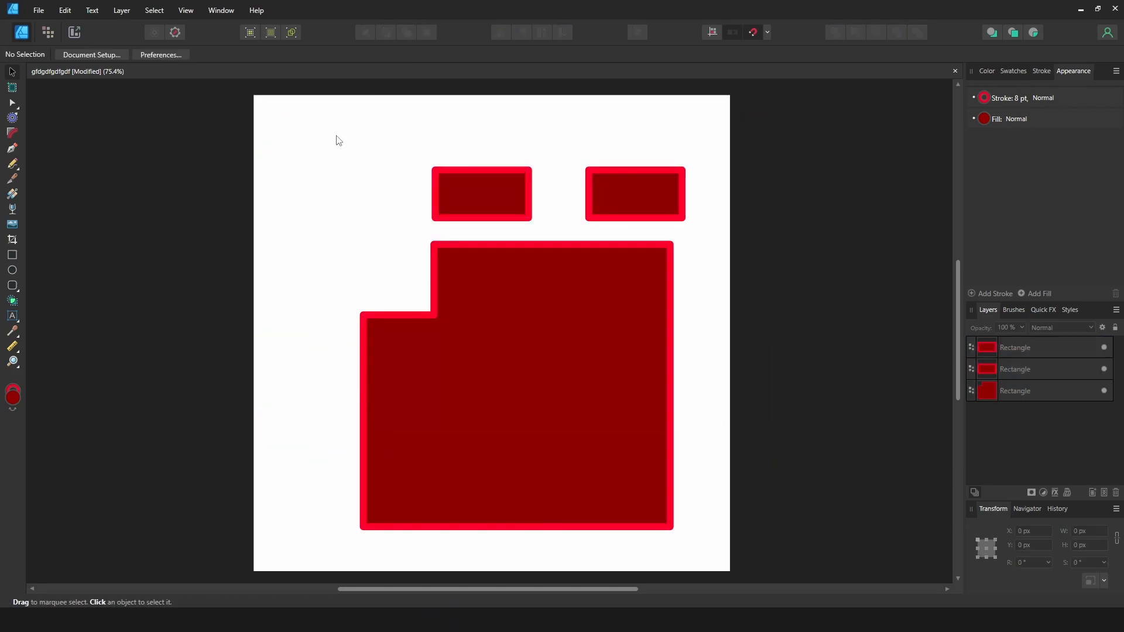
- Turn on the single radius option for the large rectangle and set its corners to Rounded
{"action": "left_click", "coordinate": [528, 319]}
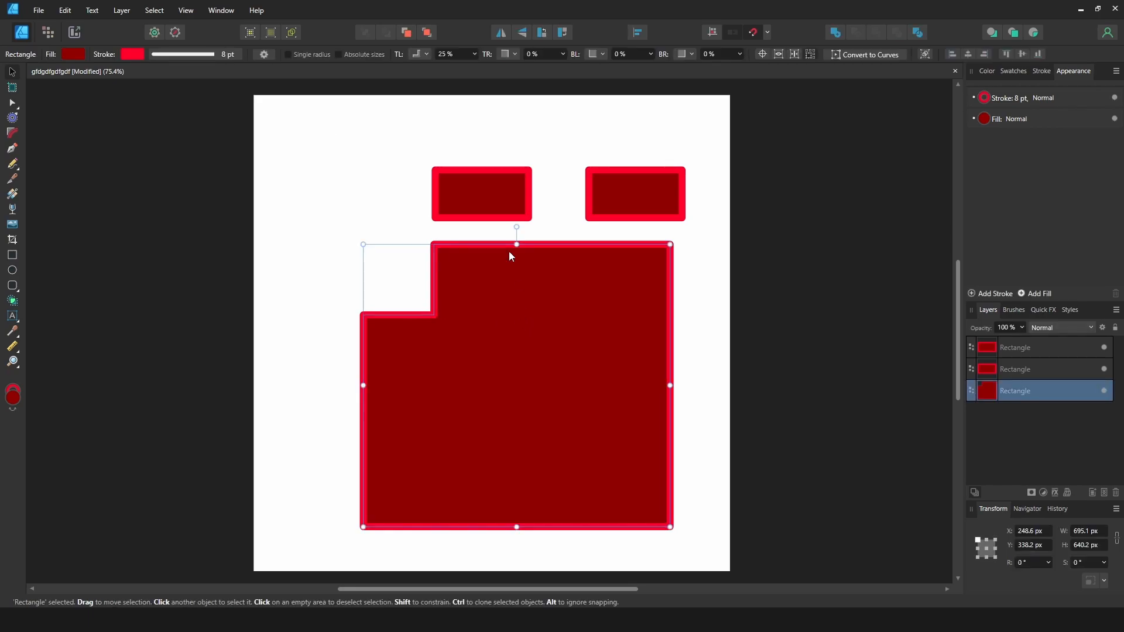
{"action": "left_click", "coordinate": [287, 55]}
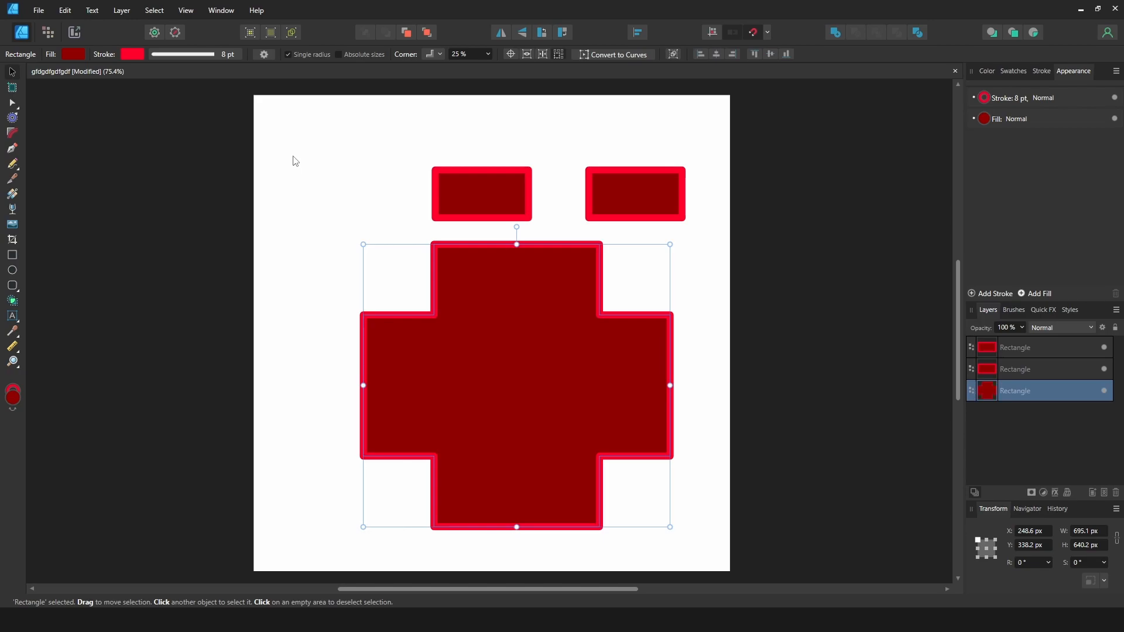
{"action": "left_click", "coordinate": [436, 52]}
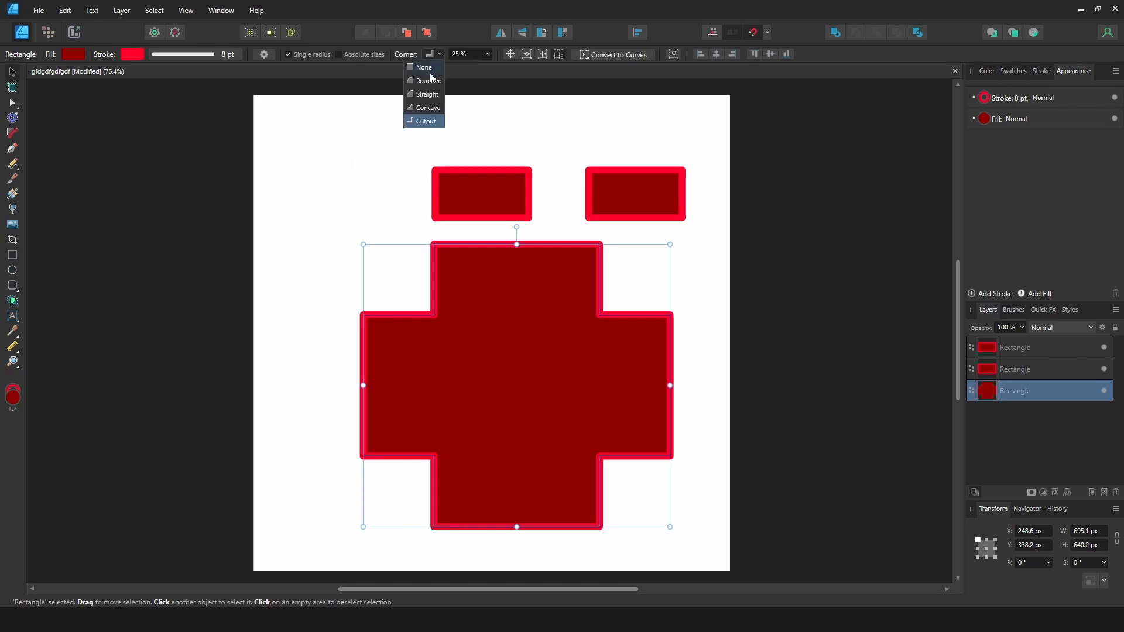
{"action": "left_click", "coordinate": [426, 81]}
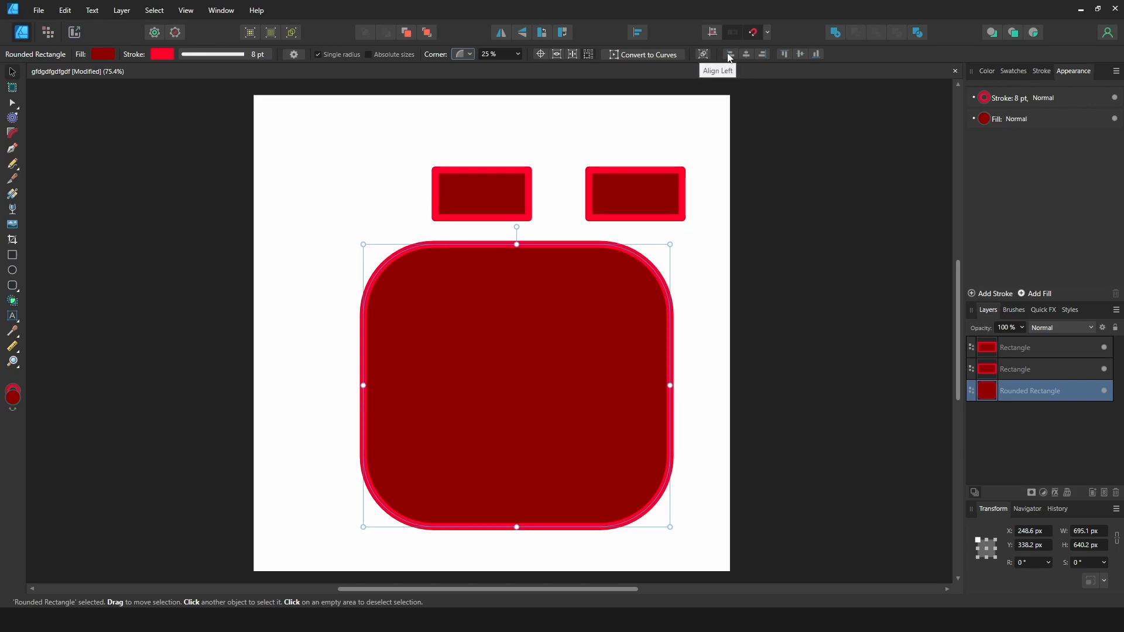
- Select the left small rectangle with the rounded one, try left and right alignment, and center them horizontally on each other
{"action": "left_click", "coordinate": [465, 197], "text": "shift"}
{"action": "left_click", "coordinate": [365, 154]}
{"action": "left_click_drag", "start_coordinate": [359, 155], "coordinate": [521, 386]}
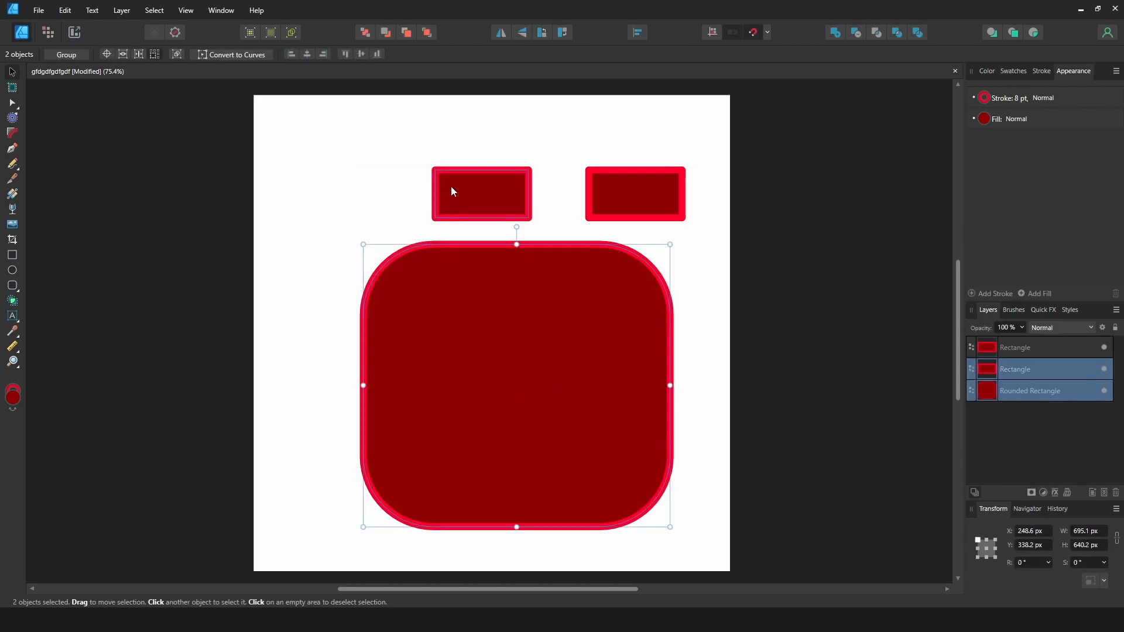
{"action": "left_click", "coordinate": [292, 54]}
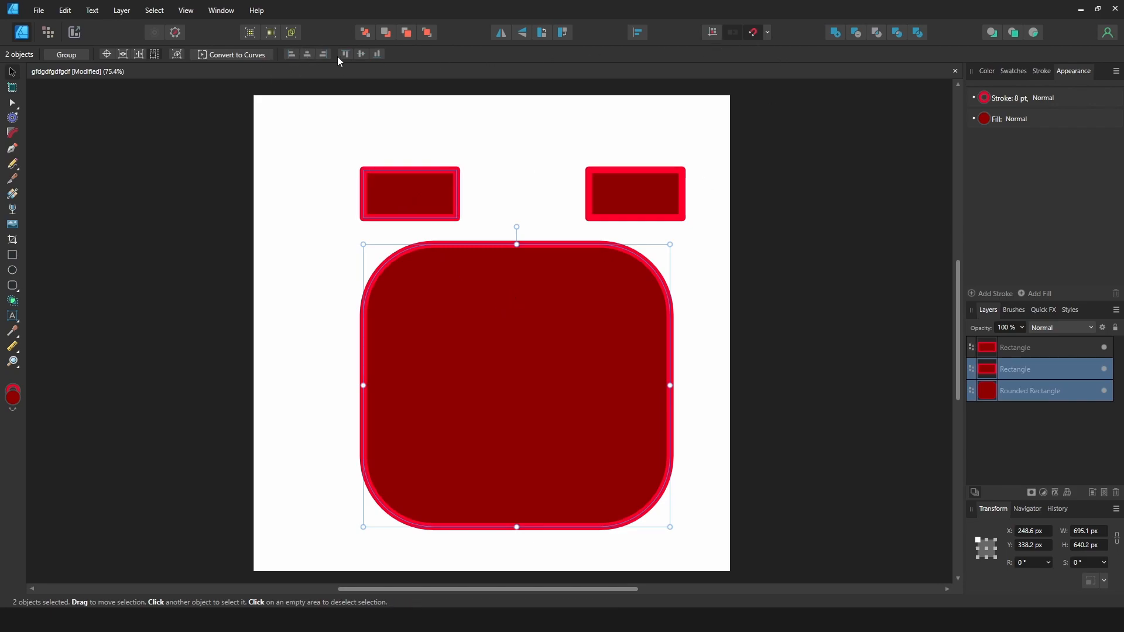
{"action": "left_click", "coordinate": [322, 52]}
{"action": "left_click", "coordinate": [306, 52]}
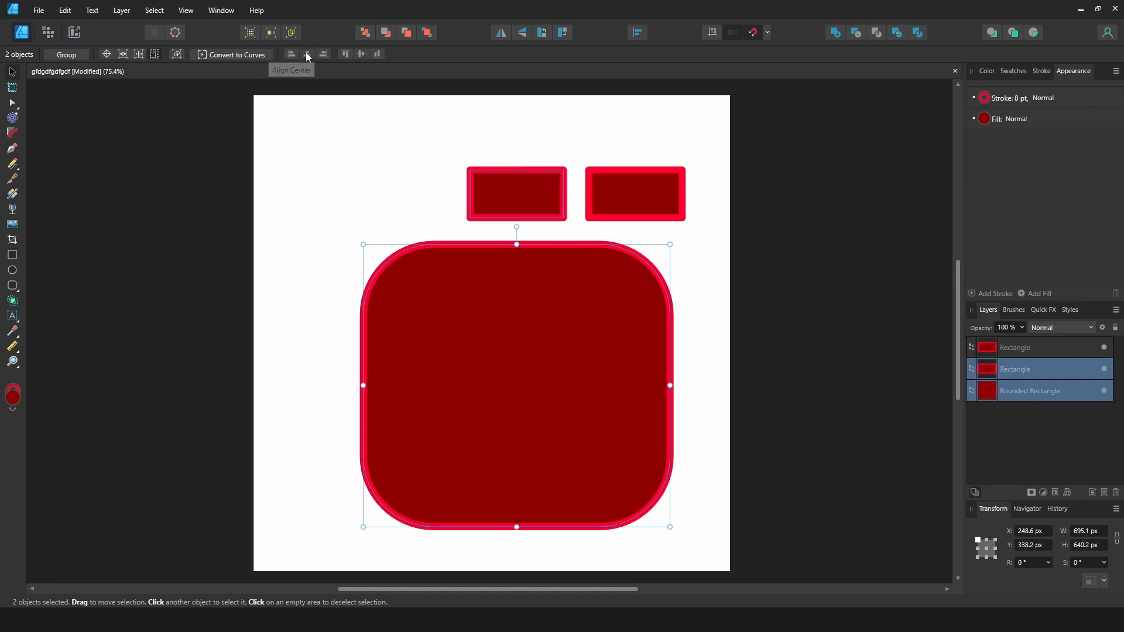
- Stack the two small rectangles one above the other, centered over the rounded rectangle
{"action": "left_click_drag", "start_coordinate": [613, 206], "coordinate": [645, 160]}
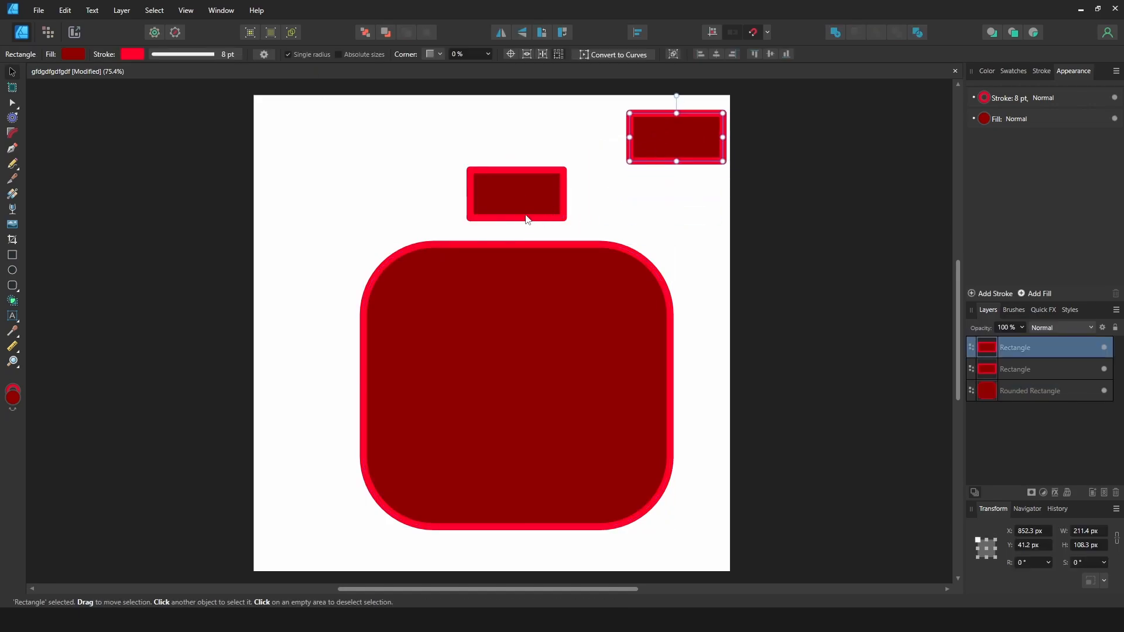
{"action": "left_click_drag", "start_coordinate": [489, 185], "coordinate": [515, 200]}
{"action": "left_click_drag", "start_coordinate": [674, 133], "coordinate": [515, 129]}
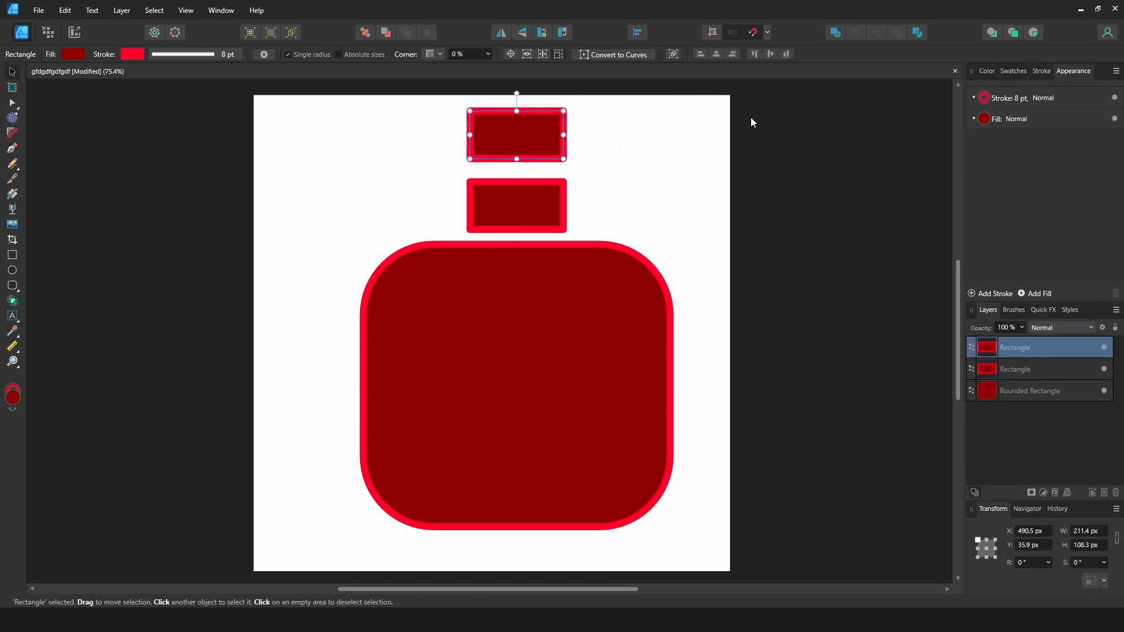
- Select all three shapes and align them to the rounded rectangle's left edge, then to its right edge
{"action": "left_click", "coordinate": [612, 170]}
{"action": "left_click_drag", "start_coordinate": [651, 141], "coordinate": [328, 348]}
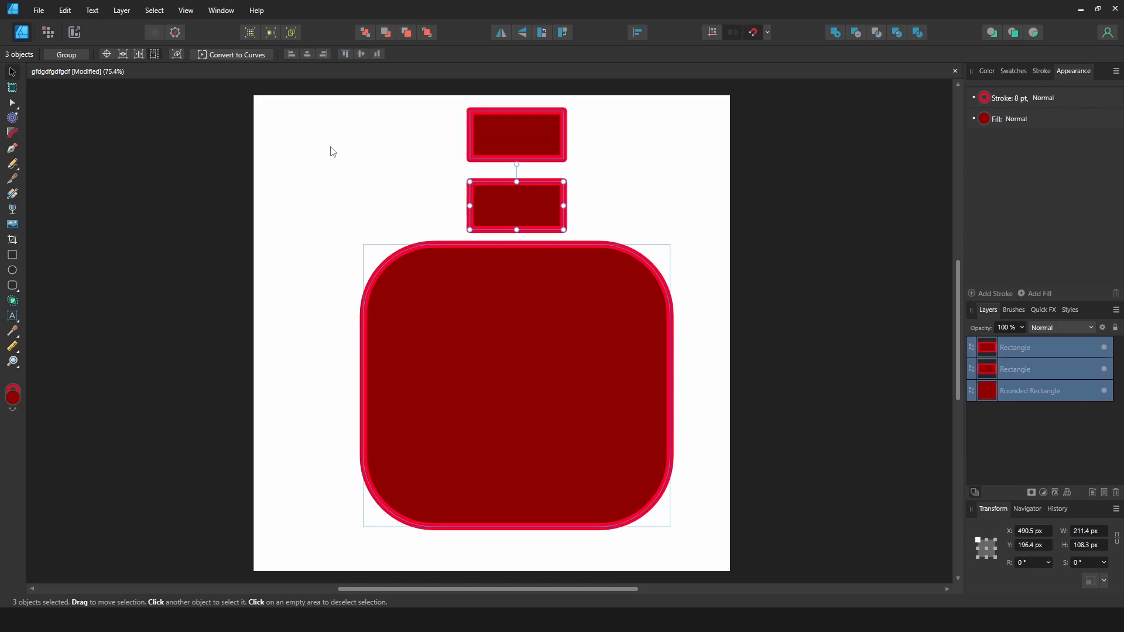
{"action": "left_click", "coordinate": [292, 54]}
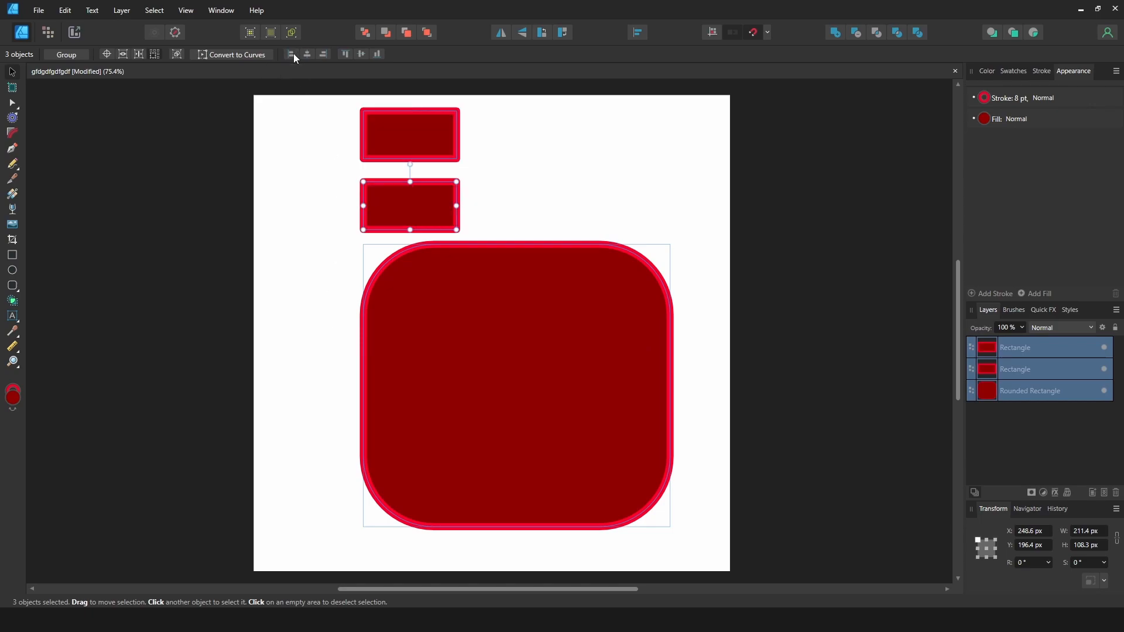
{"action": "left_click", "coordinate": [324, 54]}
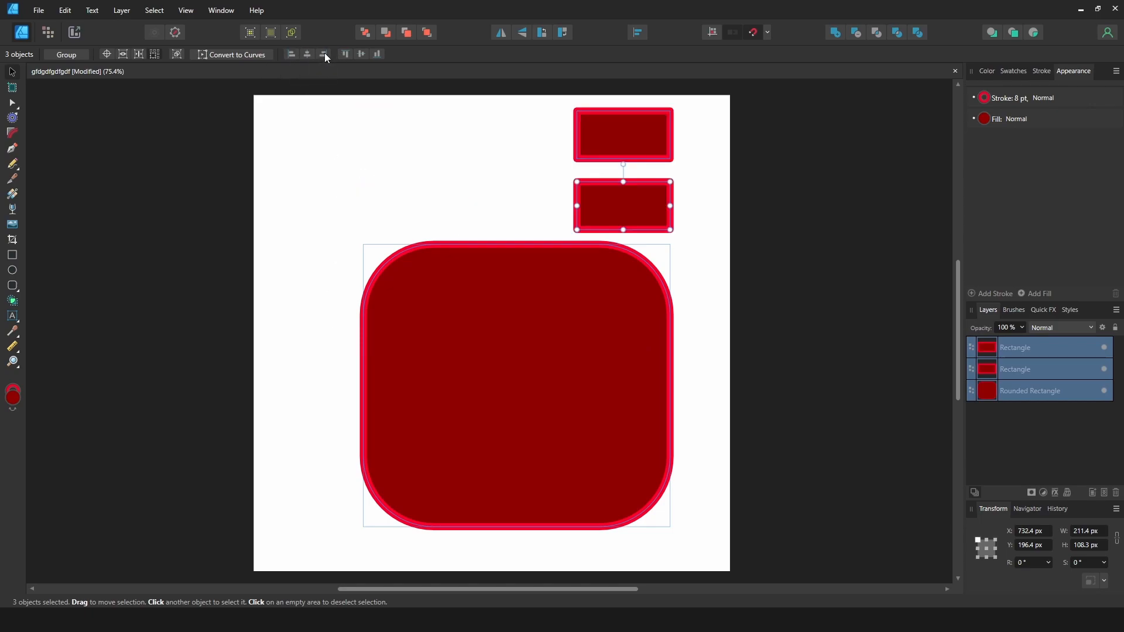
- Place the two small rectangles on opposite sides of the rounded rectangle and select all three shapes
{"action": "left_click", "coordinate": [680, 206]}
{"action": "left_click_drag", "start_coordinate": [655, 201], "coordinate": [332, 336]}
{"action": "left_click_drag", "start_coordinate": [660, 138], "coordinate": [769, 338]}
{"action": "left_click_drag", "start_coordinate": [831, 200], "coordinate": [242, 482]}
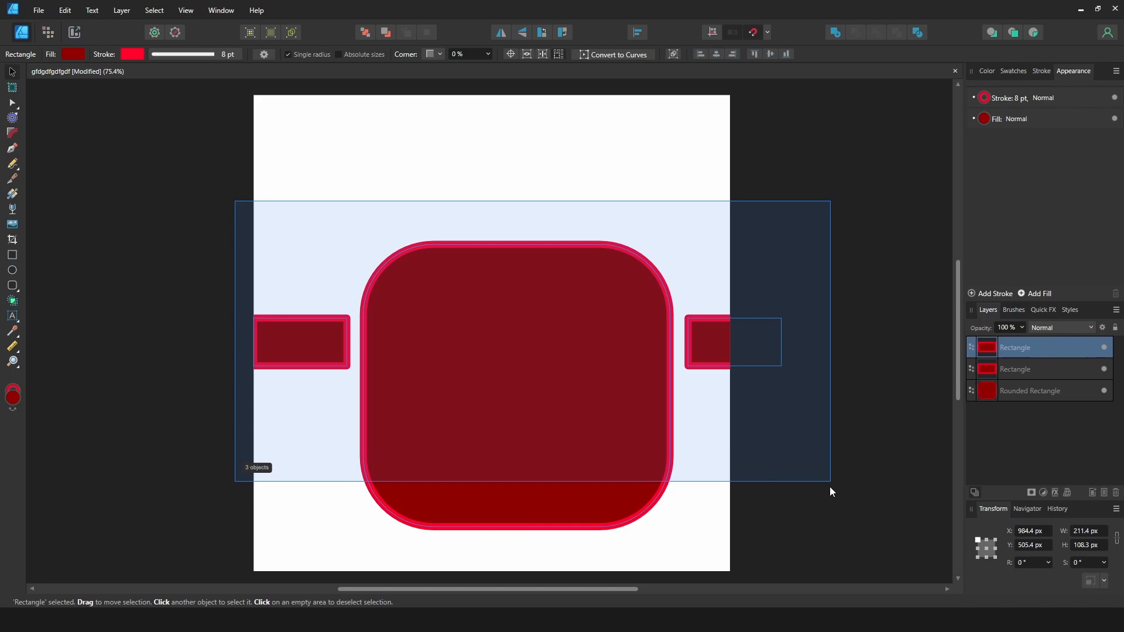
- Turn off separate transforms, scale the three shapes down together to about 849 px wide, and center them on the page
{"action": "left_click_drag", "start_coordinate": [670, 527], "coordinate": [626, 483]}
{"action": "key", "text": "ctrl+z"}
{"action": "left_click", "coordinate": [155, 55]}
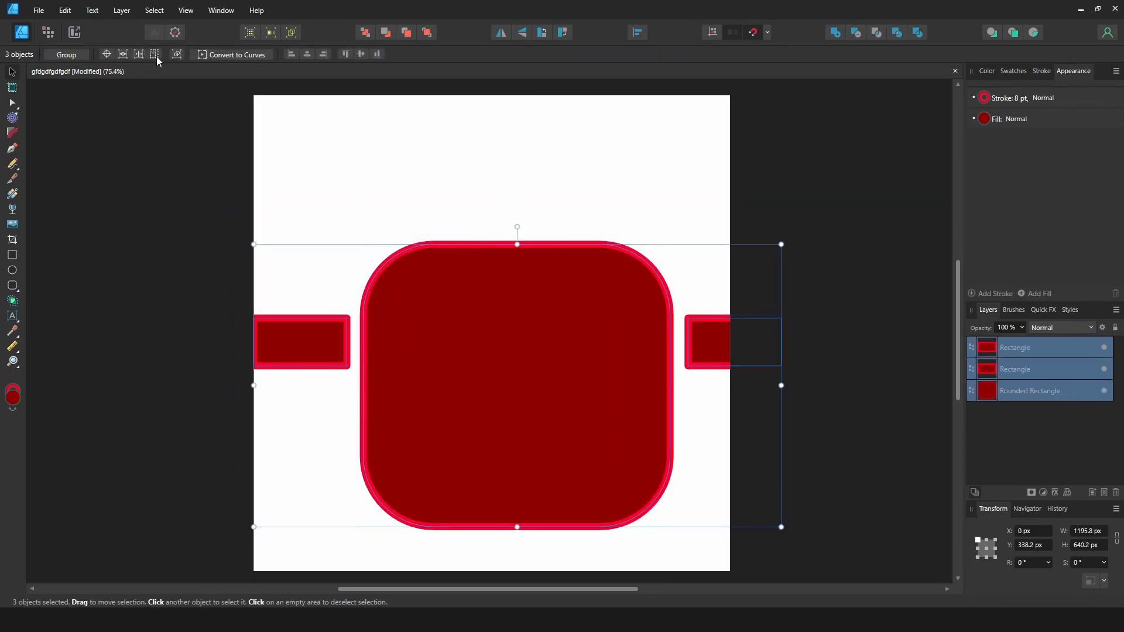
{"action": "left_click_drag", "start_coordinate": [781, 527], "coordinate": [628, 445]}
{"action": "left_click_drag", "start_coordinate": [454, 370], "coordinate": [502, 370]}
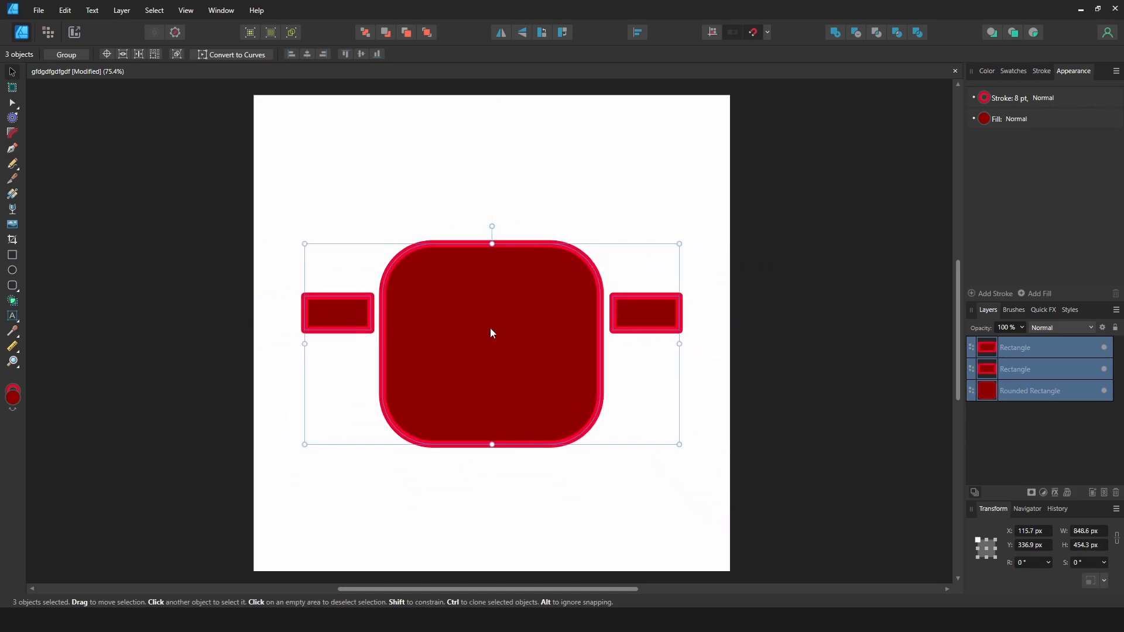
- Align the three shapes to their top edges, to their bottom edges, and finally to their vertical middle
{"action": "left_click", "coordinate": [346, 53]}
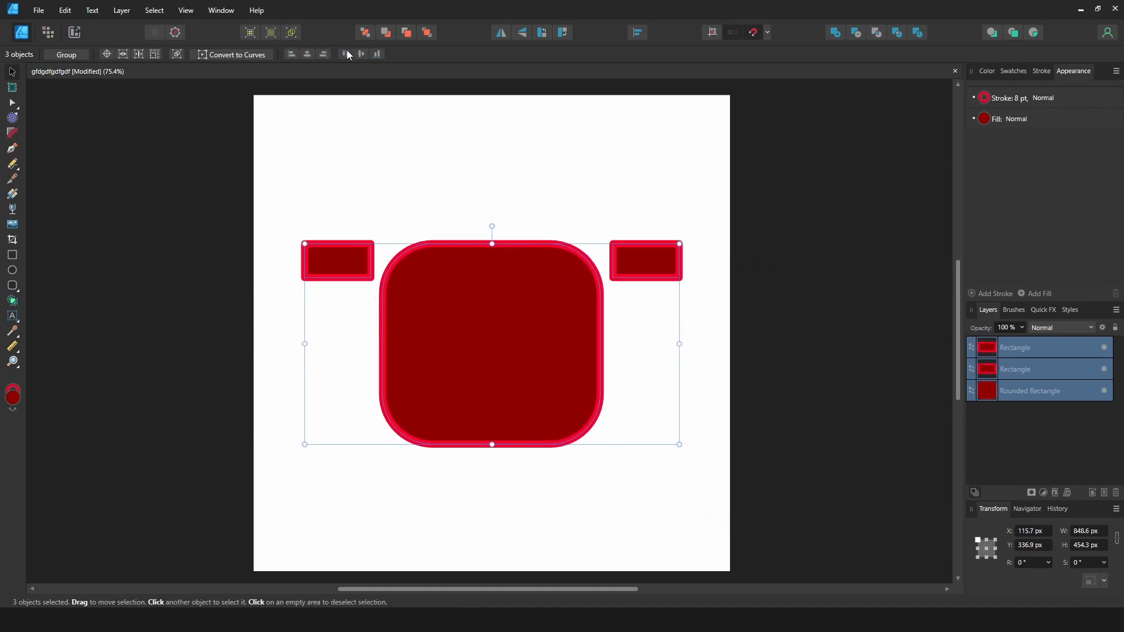
{"action": "left_click", "coordinate": [377, 54]}
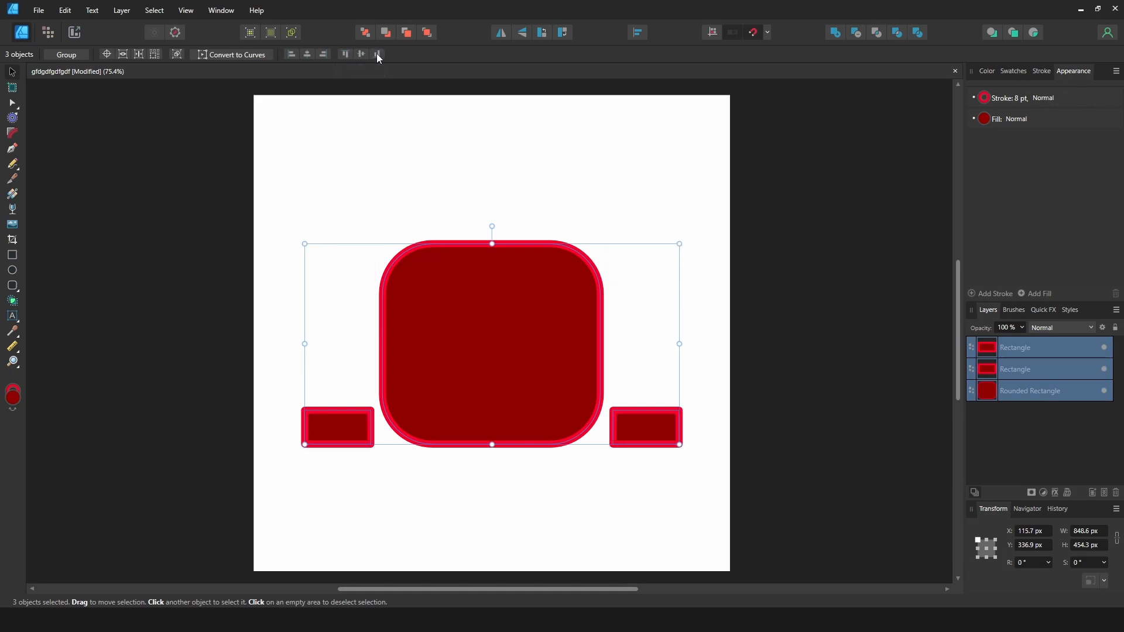
{"action": "left_click", "coordinate": [362, 54]}
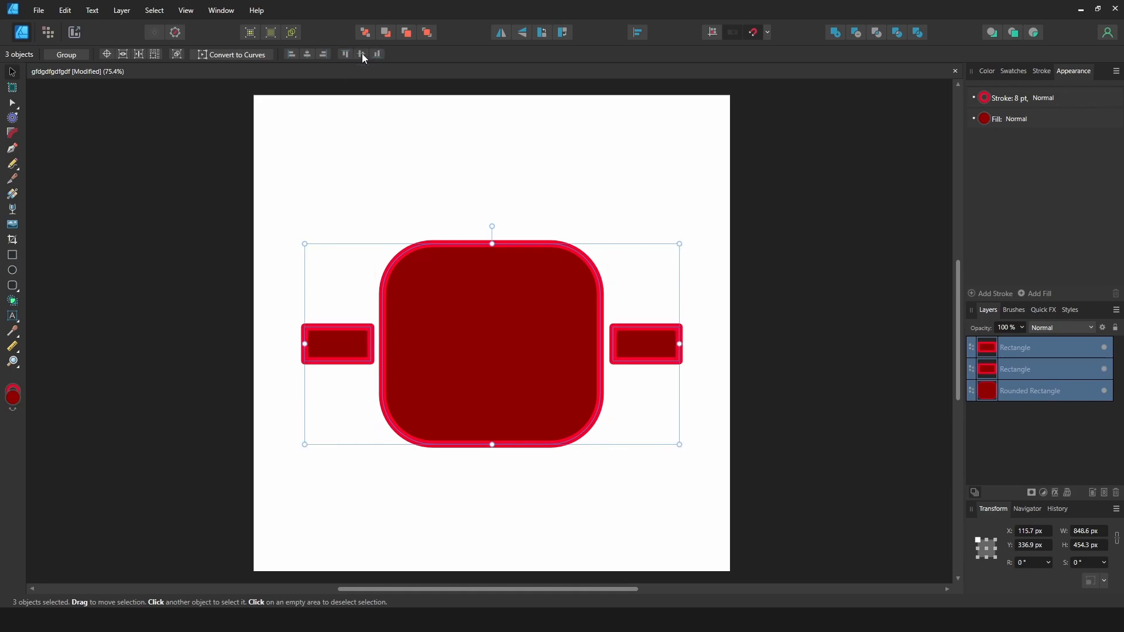
{"action": "left_click", "coordinate": [403, 162]}
{"action": "left_click_drag", "start_coordinate": [258, 150], "coordinate": [699, 513]}
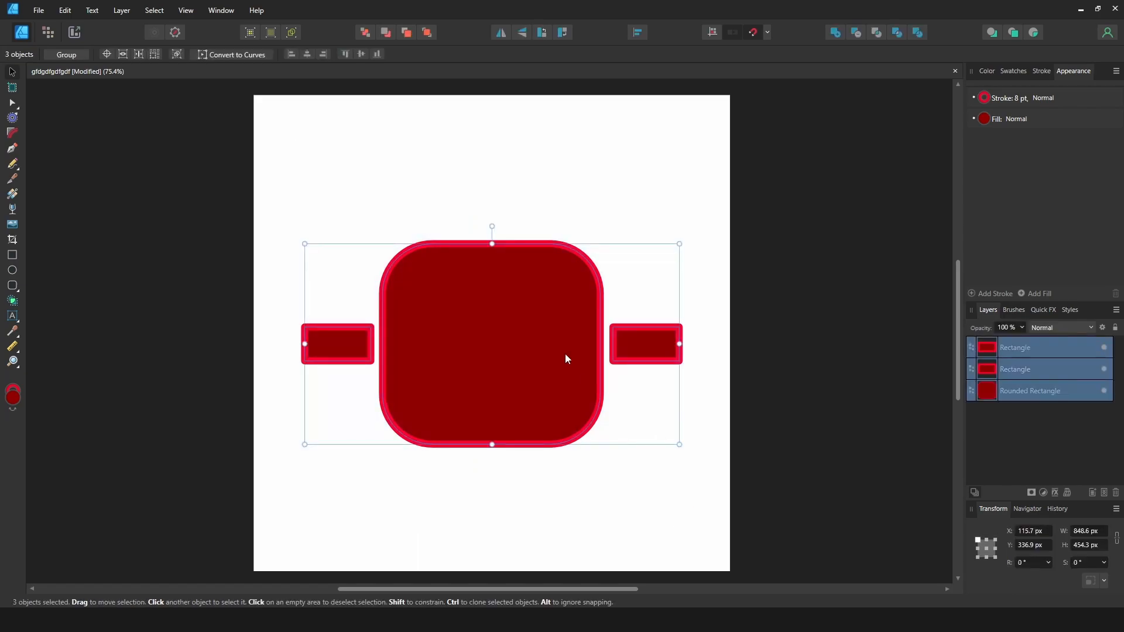
- Move both small rectangles up level with the rounded rectangle's top edge and select all three shapes
{"action": "left_click", "coordinate": [492, 143]}
{"action": "left_click_drag", "start_coordinate": [359, 357], "coordinate": [338, 273]}
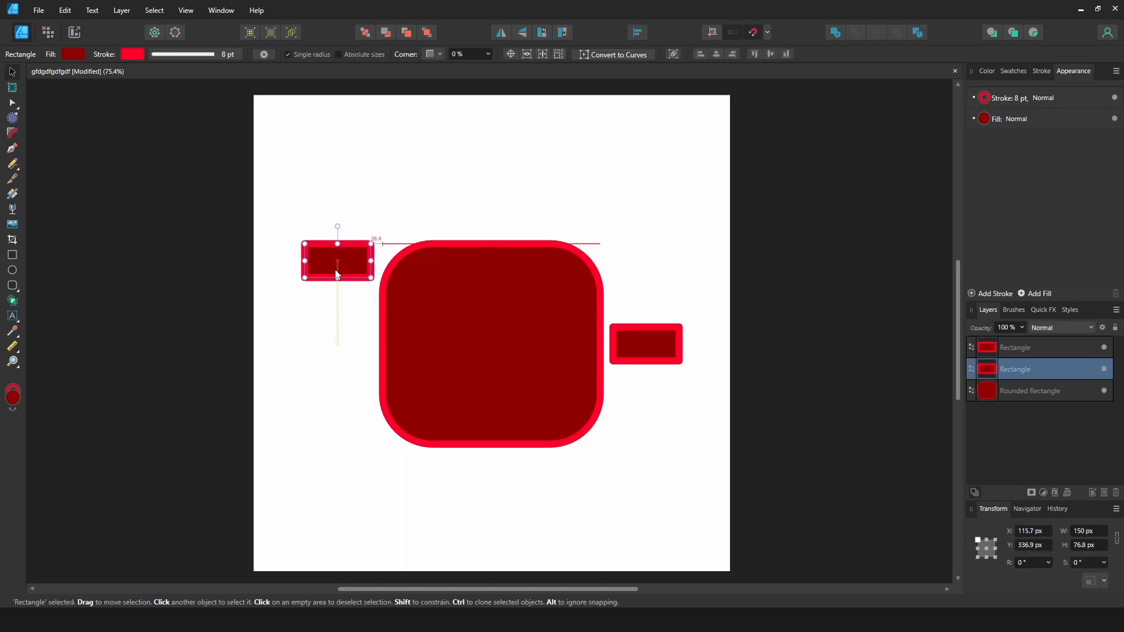
{"action": "left_click_drag", "start_coordinate": [656, 346], "coordinate": [624, 260]}
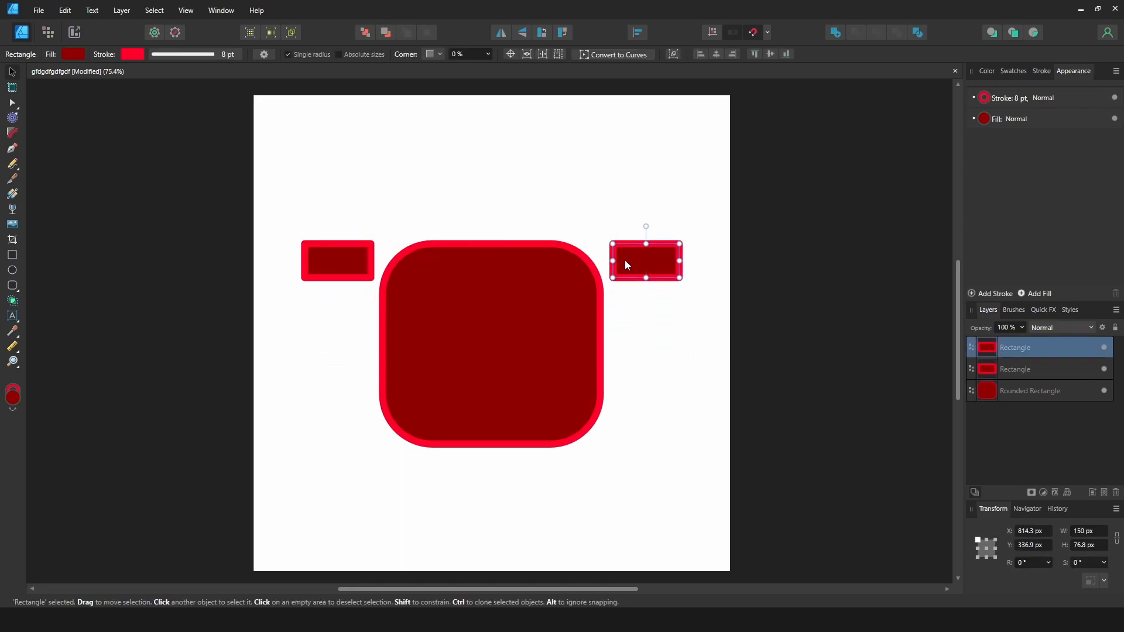
{"action": "left_click", "coordinate": [330, 209]}
{"action": "left_click_drag", "start_coordinate": [330, 210], "coordinate": [818, 427]}
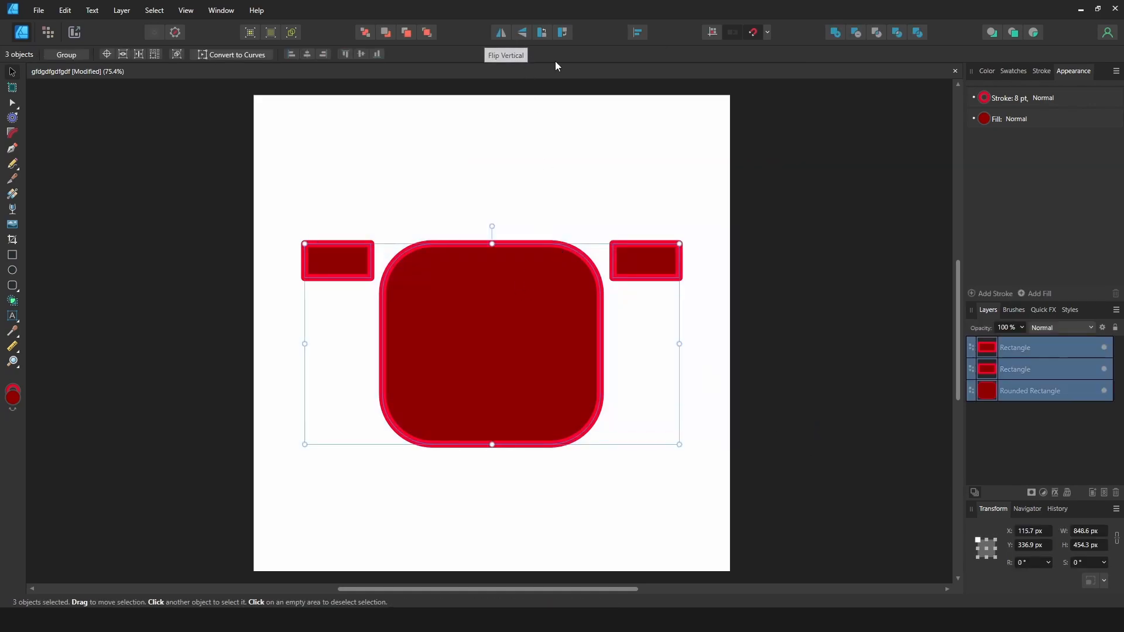
- Try left, center and right horizontal alignment to the selection bounds on the three shapes without applying any of them
{"action": "left_click", "coordinate": [638, 33]}
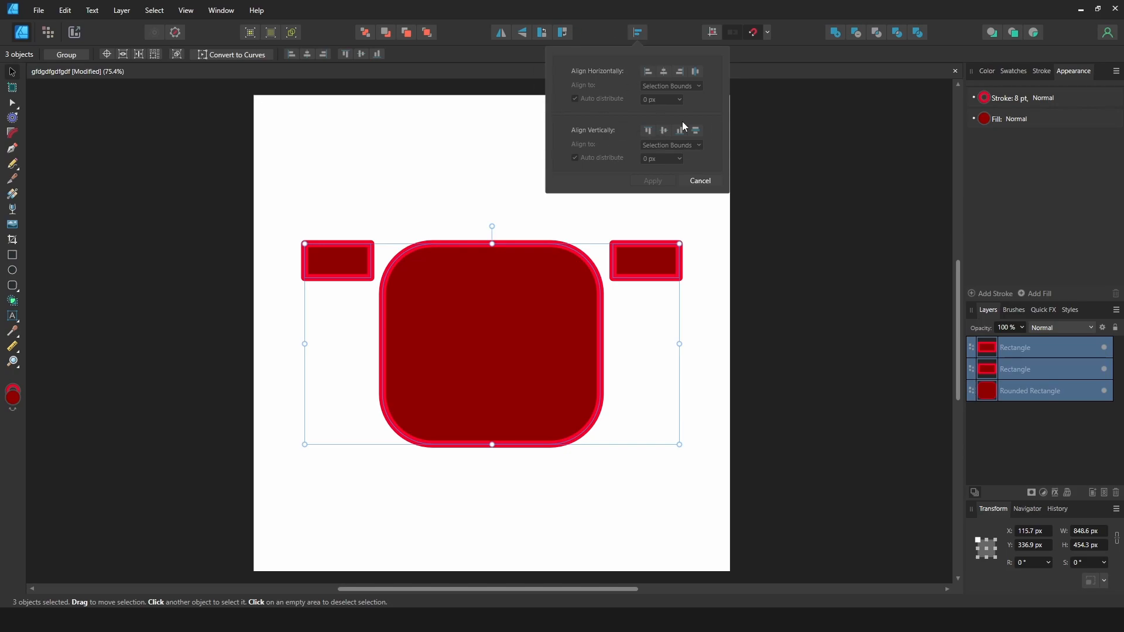
{"action": "left_click", "coordinate": [648, 71]}
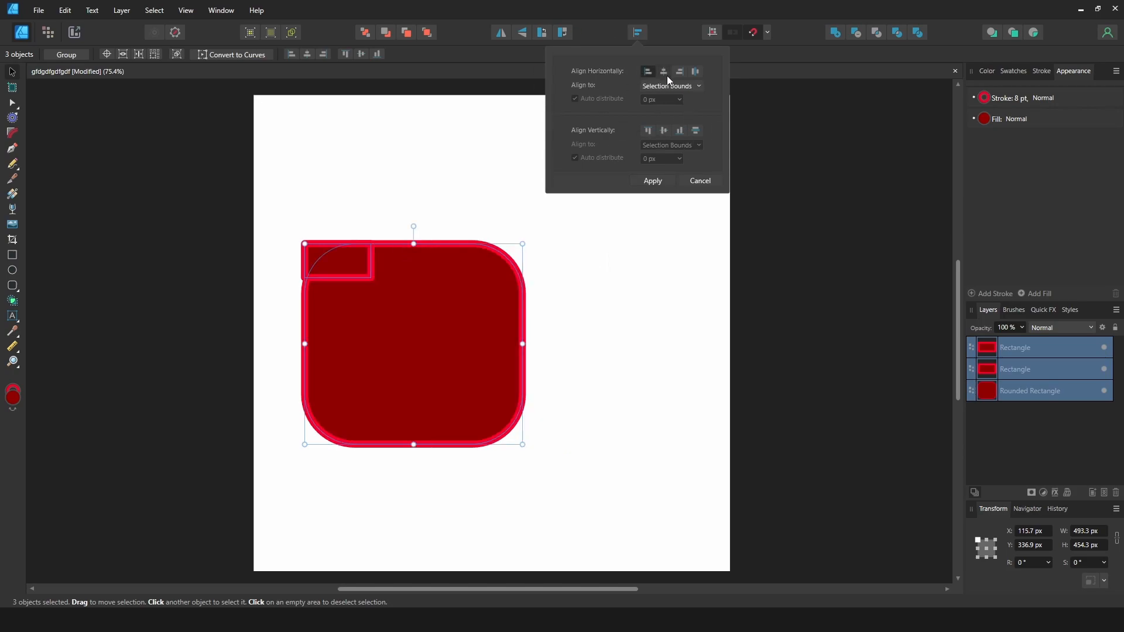
{"action": "left_click", "coordinate": [664, 72]}
{"action": "left_click", "coordinate": [681, 72]}
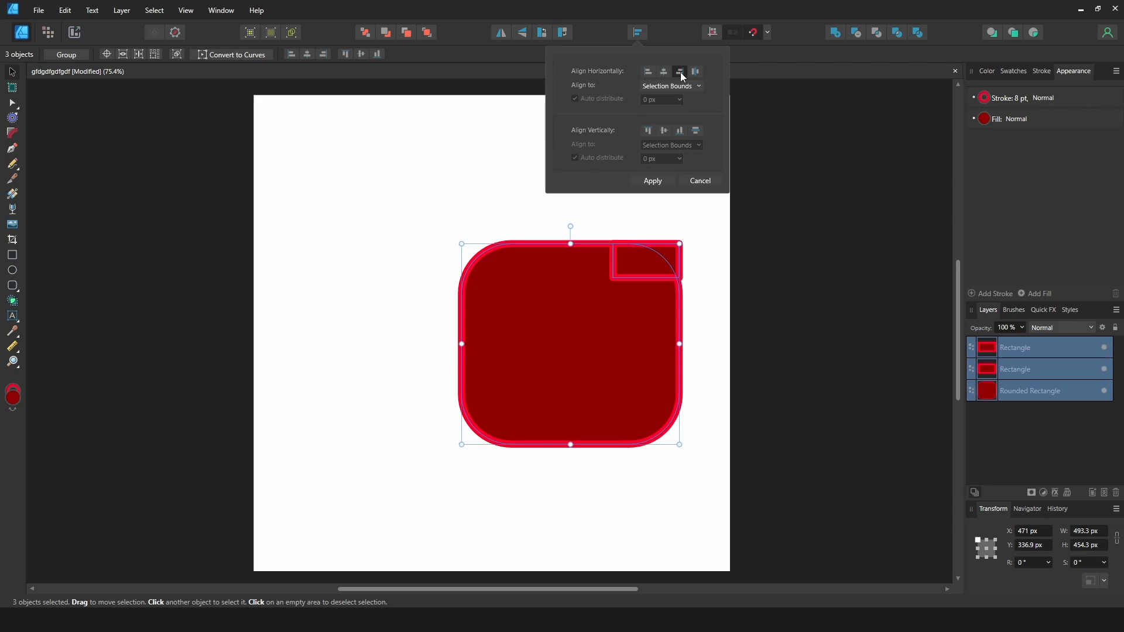
{"action": "key", "text": "Escape"}
{"action": "left_click_drag", "start_coordinate": [677, 195], "coordinate": [301, 375]}
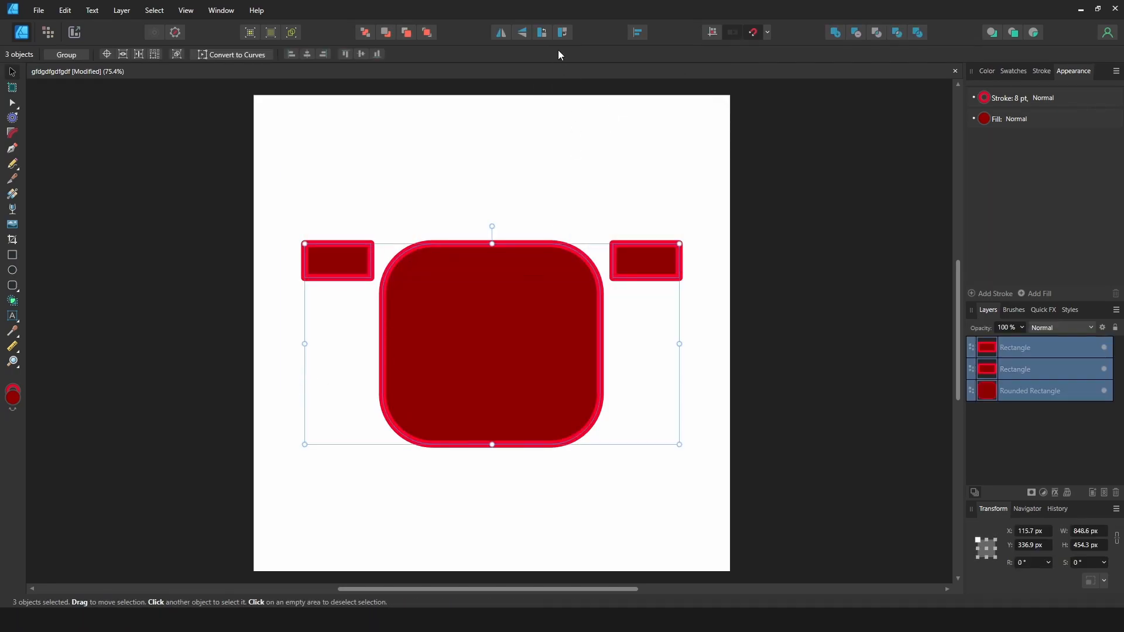
{"action": "left_click", "coordinate": [637, 34]}
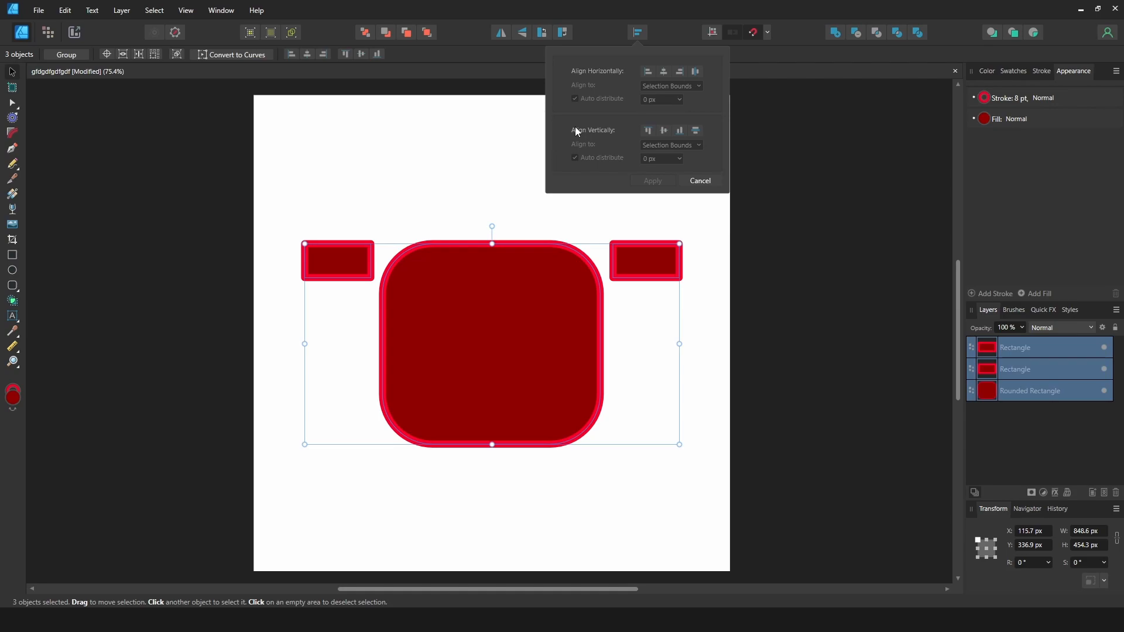
{"action": "left_click", "coordinate": [409, 181]}
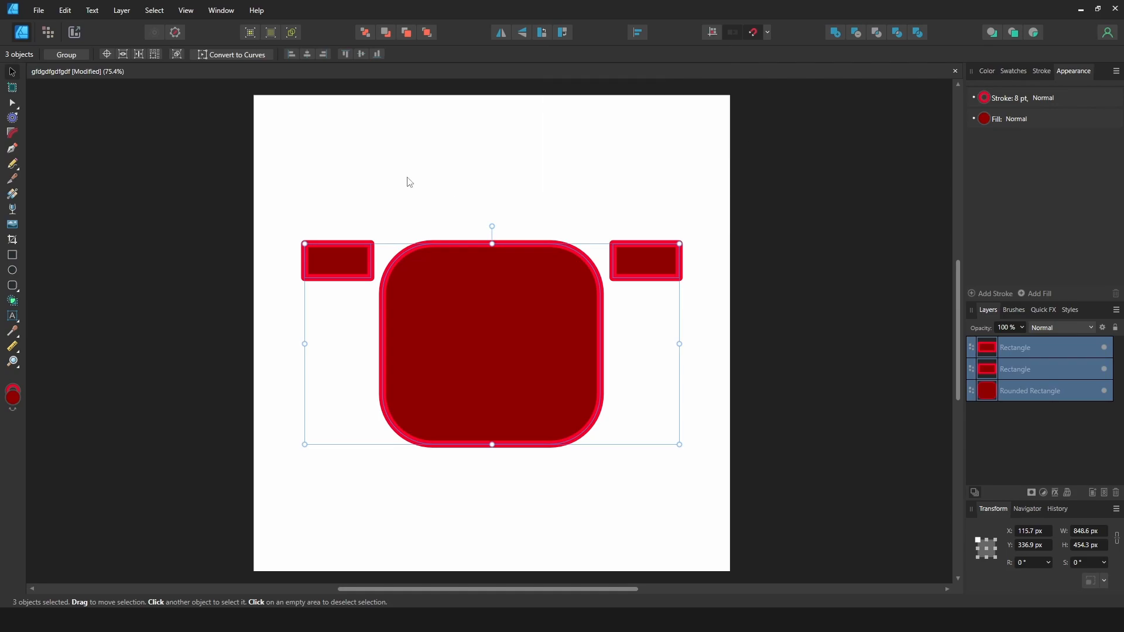
- Delete the rounded rectangle and the right small rectangle, and remove the stroke from the remaining left rectangle
{"action": "left_click", "coordinate": [482, 311]}
{"action": "key", "text": "Delete"}
{"action": "left_click", "coordinate": [346, 255]}
{"action": "left_click", "coordinate": [132, 55]}
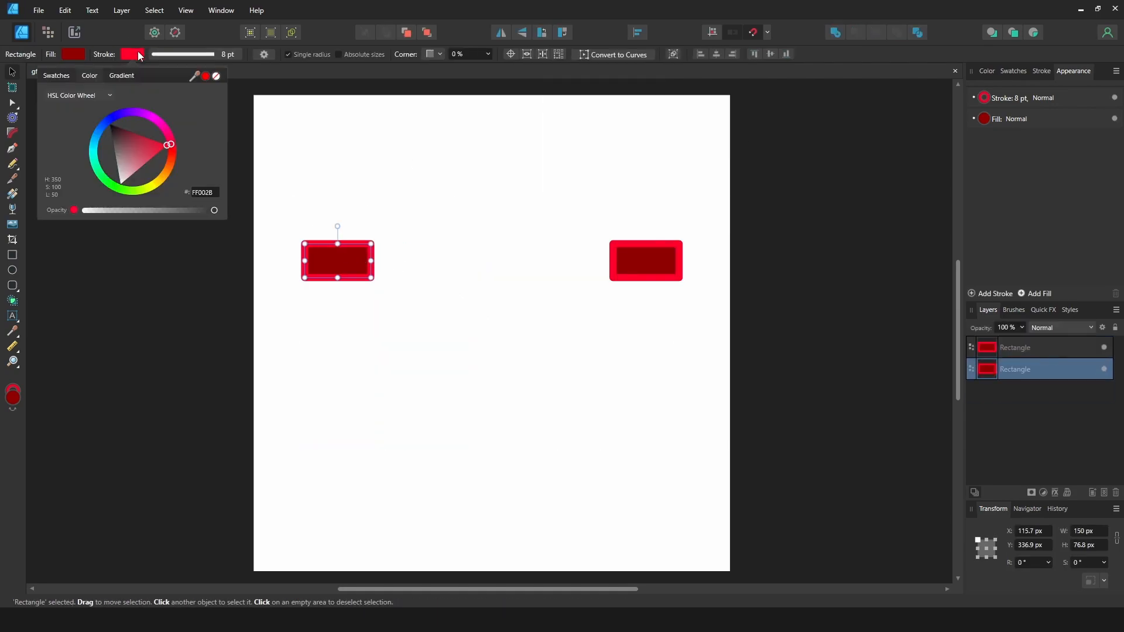
{"action": "left_click", "coordinate": [216, 76]}
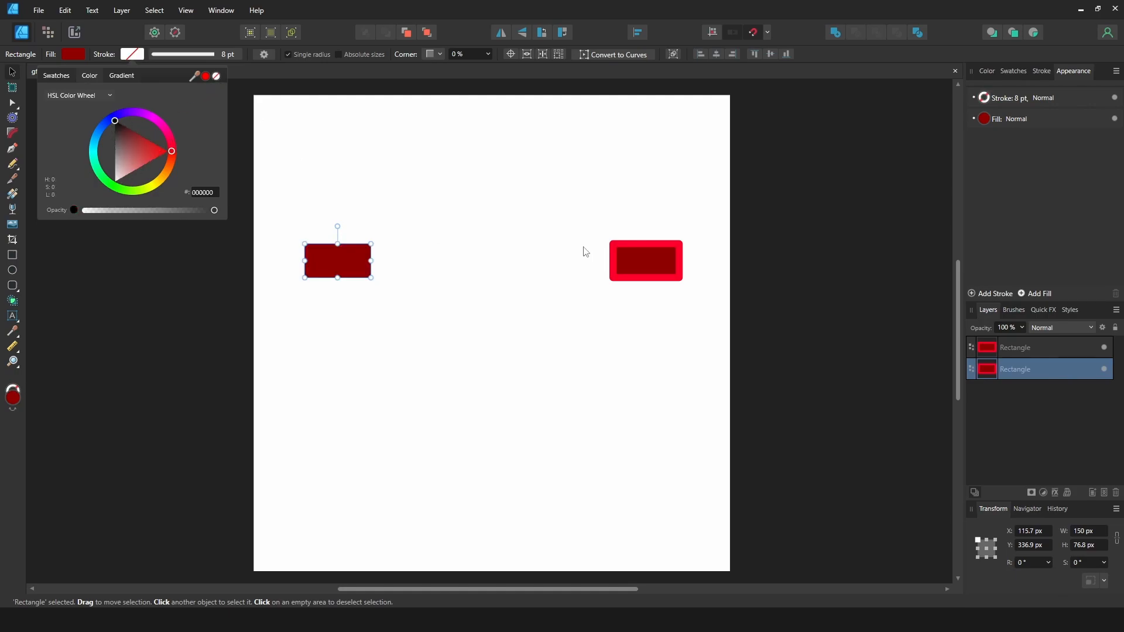
{"action": "left_click", "coordinate": [644, 272]}
{"action": "key", "text": "Delete"}
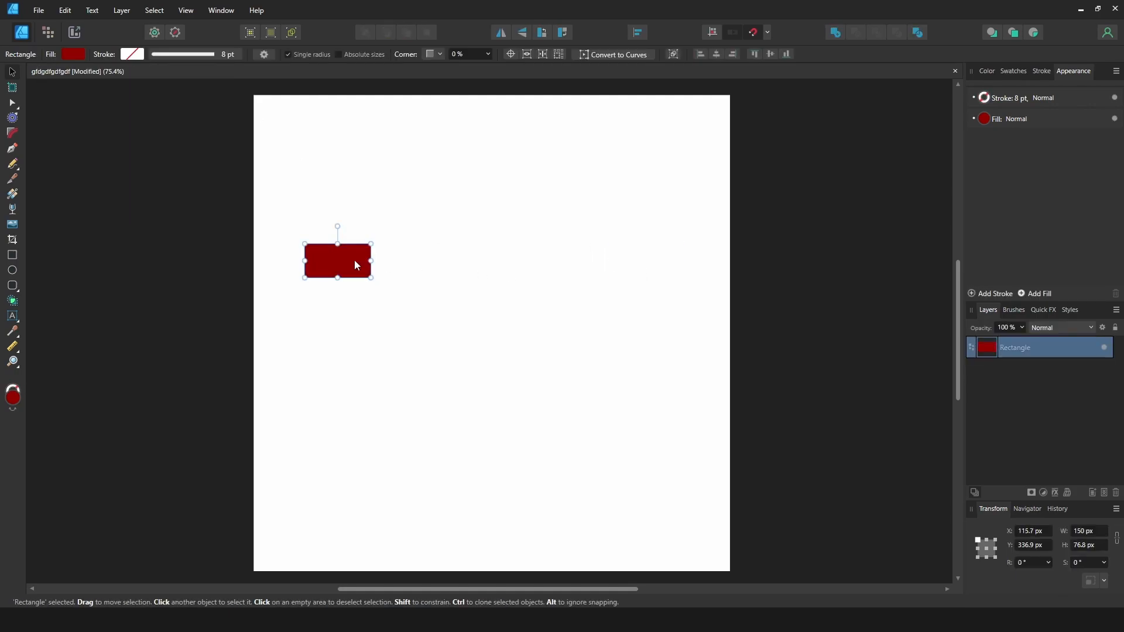
- Change the remaining rectangle's fill to light green at full opacity
{"action": "left_click", "coordinate": [77, 57]}
{"action": "left_click", "coordinate": [97, 161]}
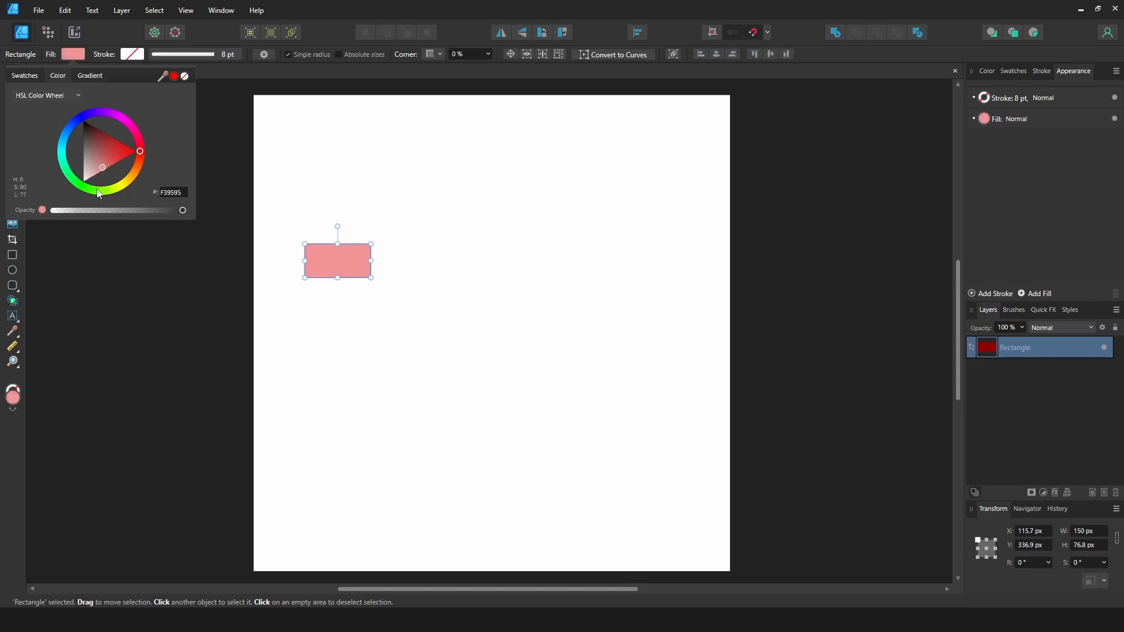
{"action": "left_click", "coordinate": [97, 191]}
{"action": "mouse_move", "coordinate": [183, 209]}
{"action": "left_mouse_down"}
{"action": "mouse_move", "coordinate": [46, 210]}
{"action": "mouse_move", "coordinate": [211, 209]}
{"action": "mouse_move", "coordinate": [176, 212]}
{"action": "mouse_move", "coordinate": [186, 211]}
{"action": "left_mouse_up"}
- Copy the green rectangle into a vertical column of three with uneven gaps and select all three
{"action": "mouse_move", "coordinate": [339, 263]}
{"action": "left_mouse_down"}
{"action": "mouse_move", "coordinate": [473, 188]}
{"action": "mouse_move", "coordinate": [476, 298]}
{"action": "left_mouse_up"}
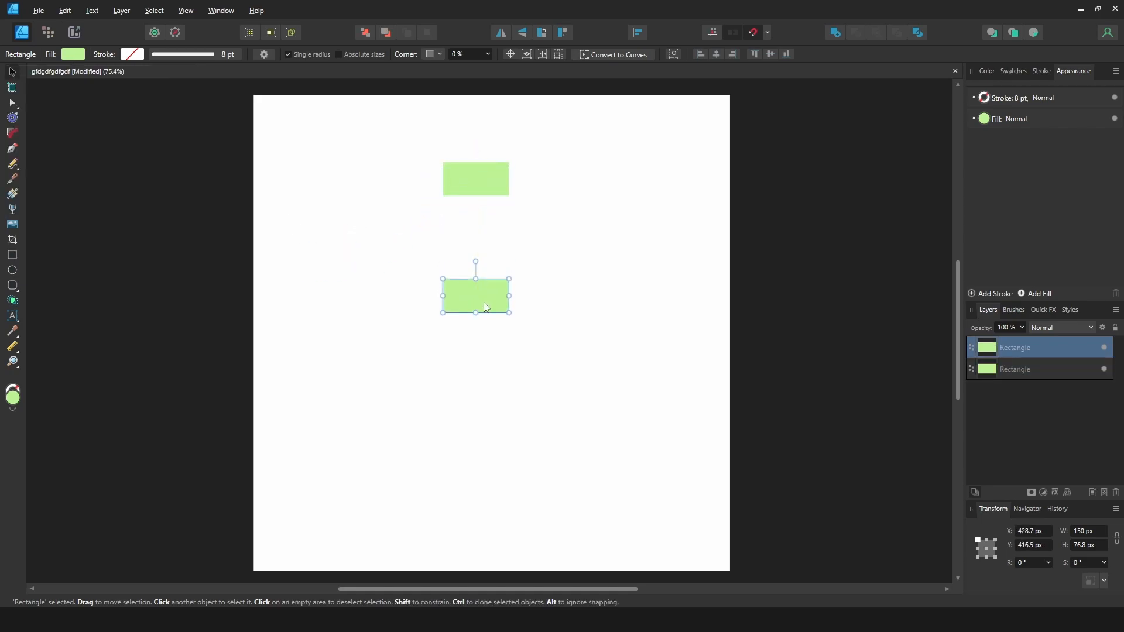
{"action": "left_click_drag", "start_coordinate": [486, 446], "coordinate": [486, 514]}
{"action": "left_click_drag", "start_coordinate": [583, 148], "coordinate": [380, 564]}
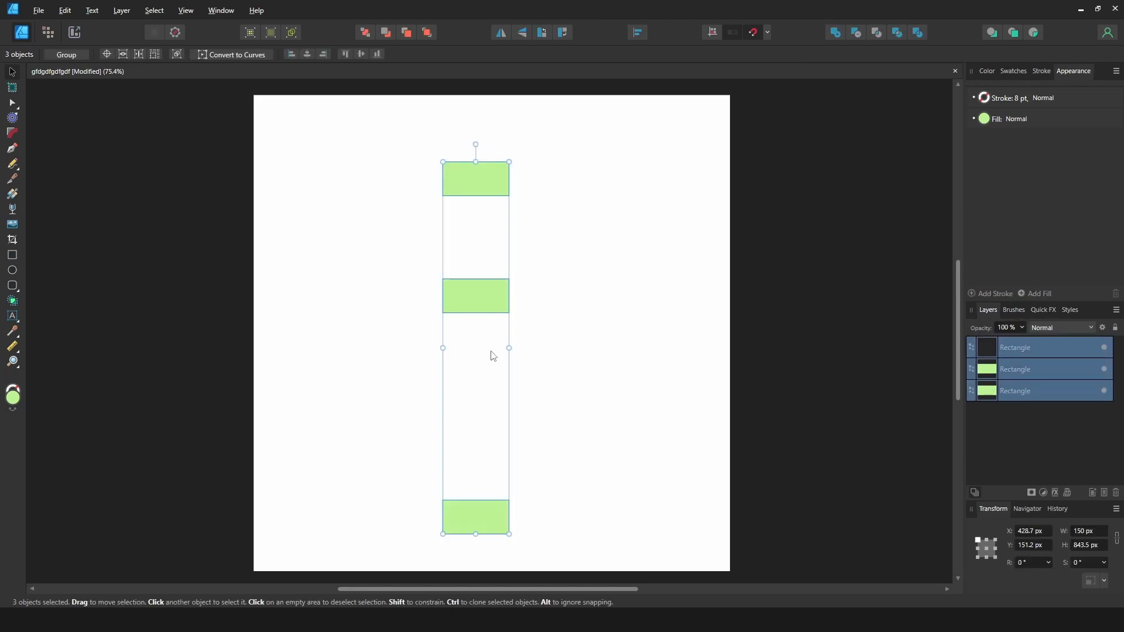
- Space the three rectangles vertically, turn off auto distribute, and set the spacing between them to 55 px
{"action": "left_click", "coordinate": [639, 32]}
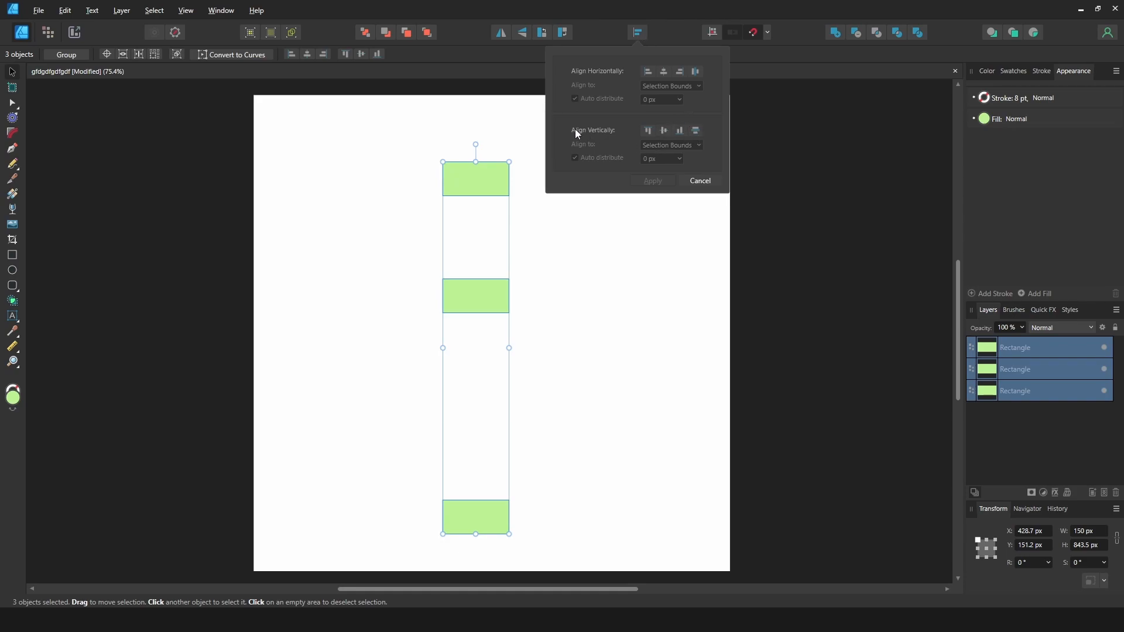
{"action": "left_click", "coordinate": [696, 131]}
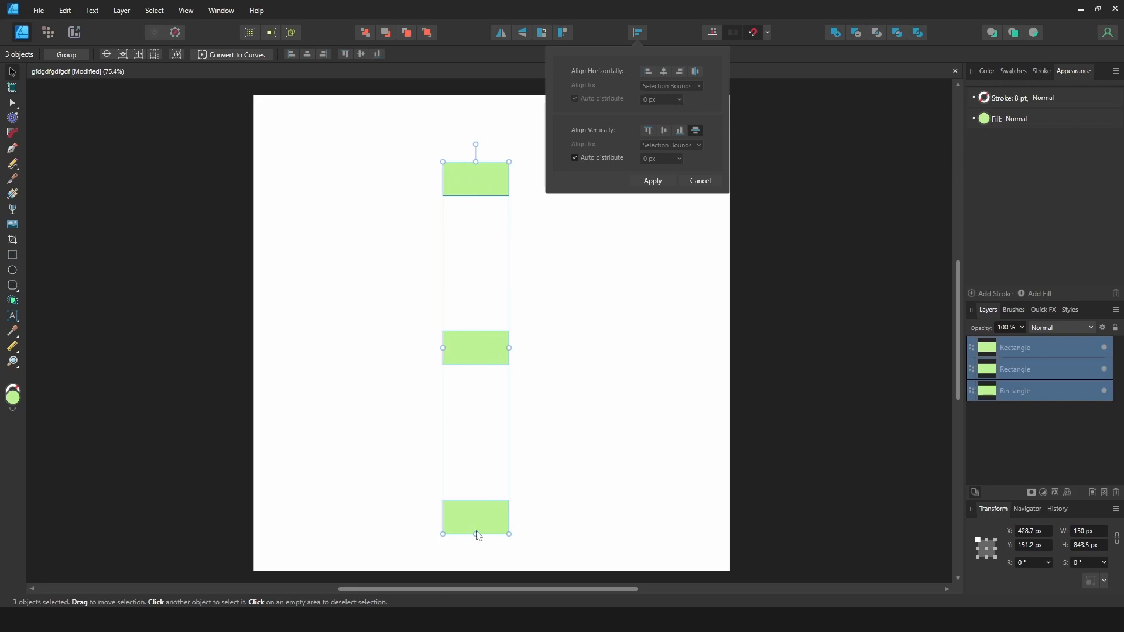
{"action": "left_click", "coordinate": [576, 154]}
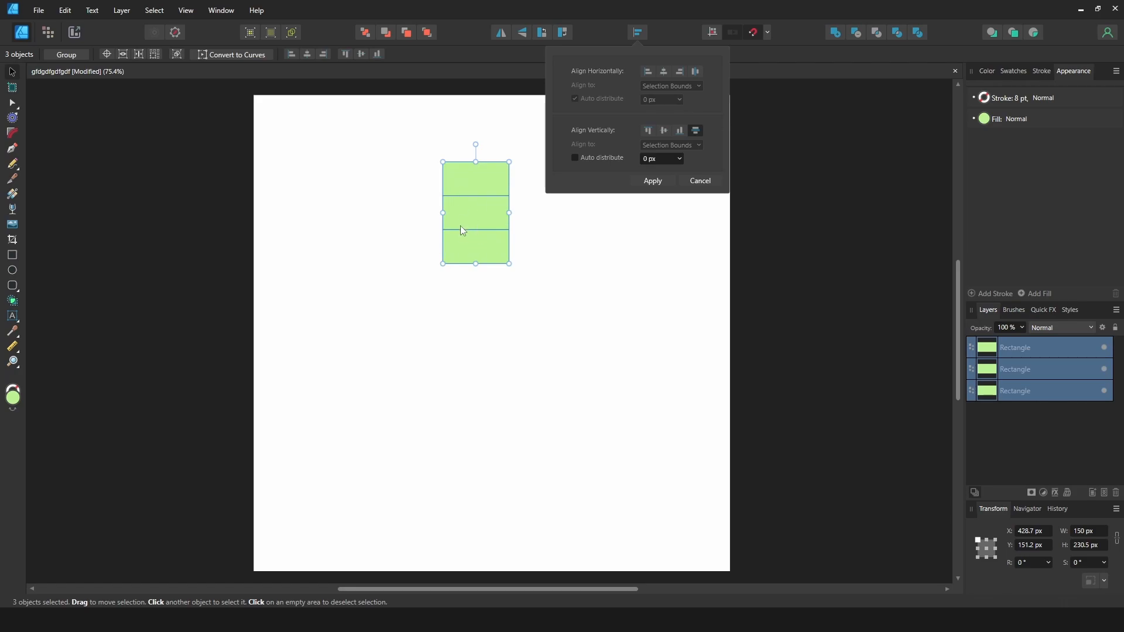
{"action": "left_click", "coordinate": [680, 158]}
{"action": "mouse_move", "coordinate": [683, 172]}
{"action": "left_mouse_down"}
{"action": "mouse_move", "coordinate": [711, 174]}
{"action": "mouse_move", "coordinate": [647, 172]}
{"action": "mouse_move", "coordinate": [697, 172]}
{"action": "left_mouse_up"}
{"action": "left_click", "coordinate": [658, 160]}
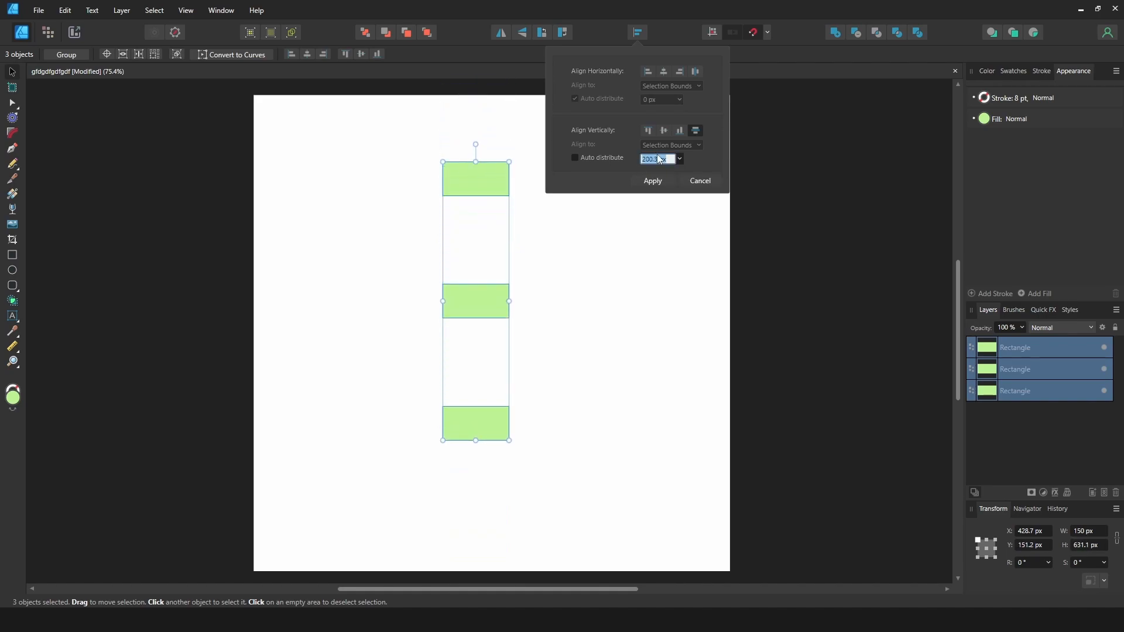
{"action": "type", "text": "55"}
{"action": "key", "text": "Return"}
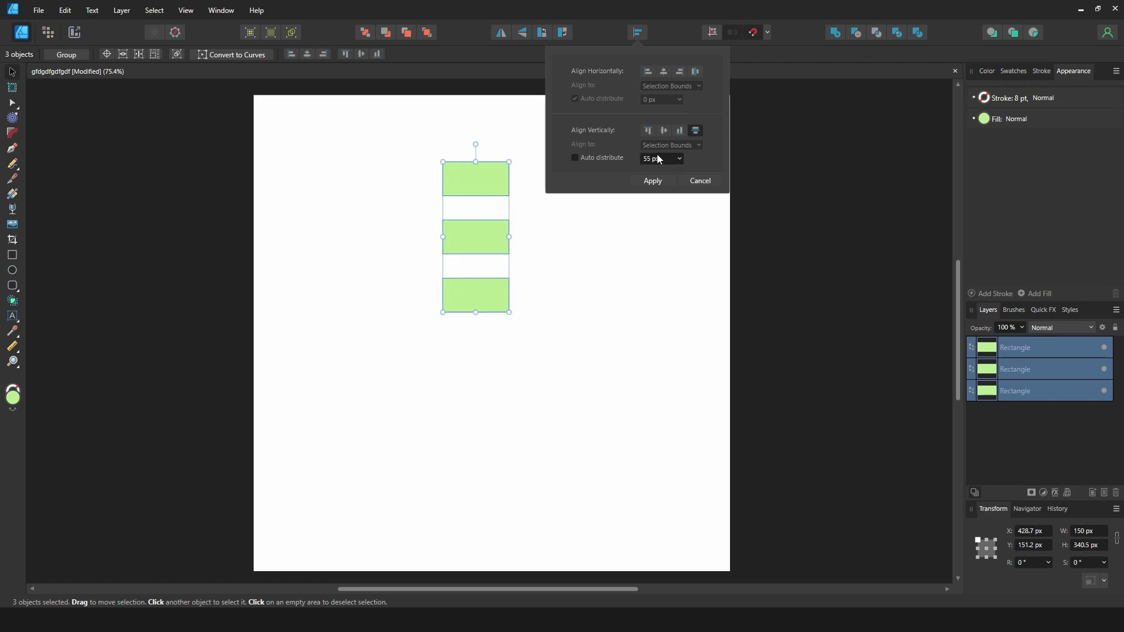
{"action": "left_click", "coordinate": [366, 169]}
- Rearrange the three green rectangles into one horizontal row with uneven gaps
{"action": "left_click", "coordinate": [462, 187]}
{"action": "left_click_drag", "start_coordinate": [468, 198], "coordinate": [313, 246]}
{"action": "left_click_drag", "start_coordinate": [469, 234], "coordinate": [399, 238]}
{"action": "left_click_drag", "start_coordinate": [477, 280], "coordinate": [640, 234]}
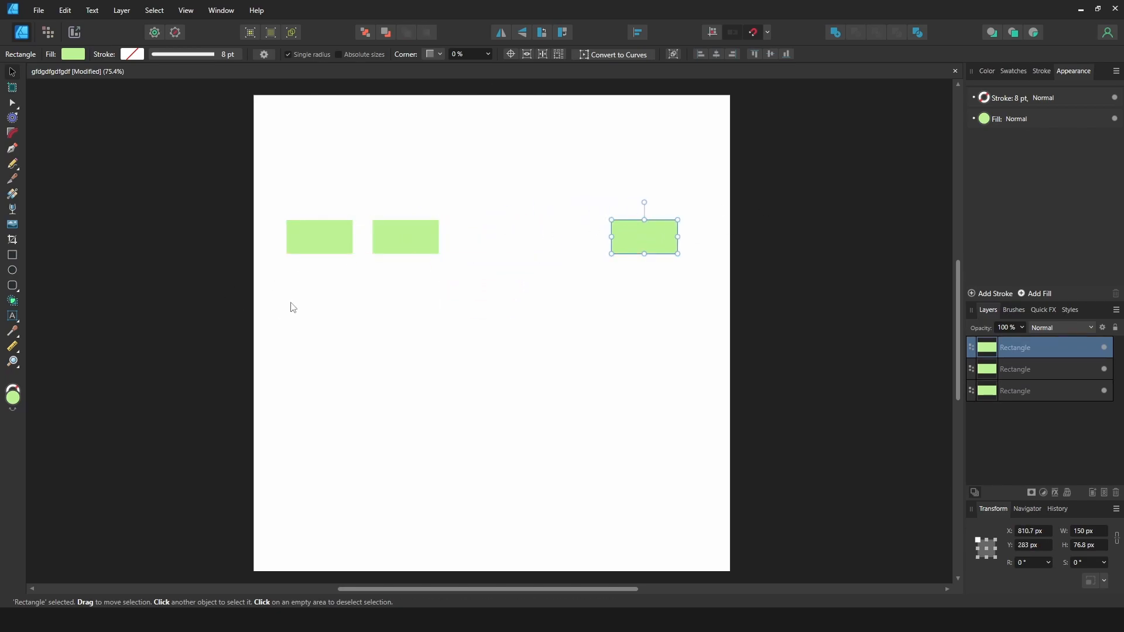
- Space all three rectangles horizontally, turn off auto distribute, and set the spacing between them to about 126 px
{"action": "key", "text": "ctrl+a"}
{"action": "left_click", "coordinate": [638, 34]}
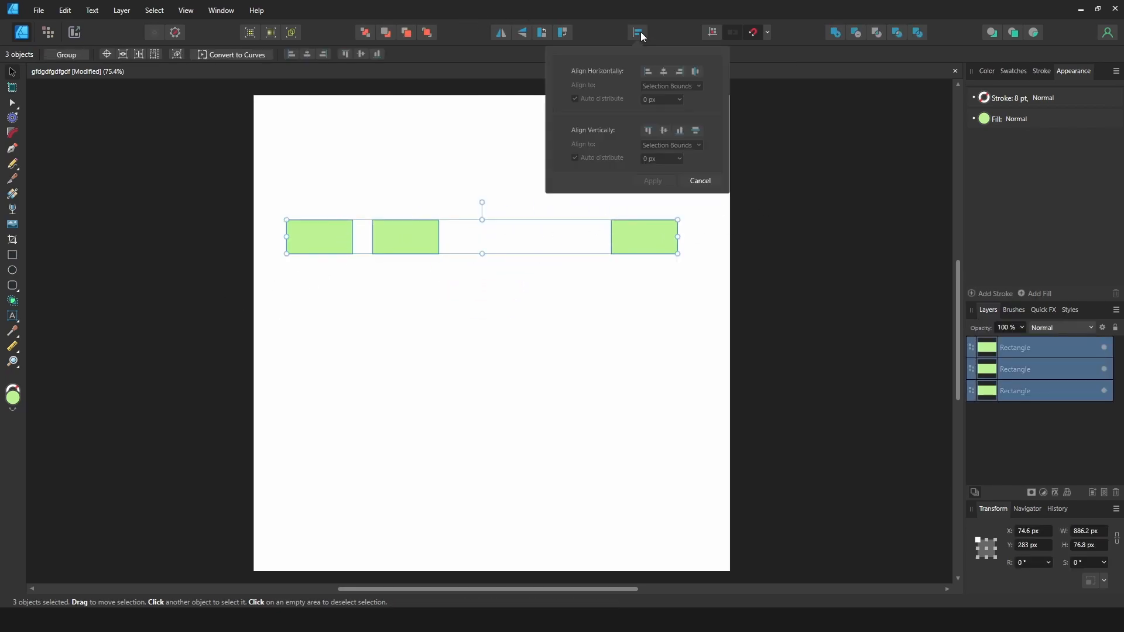
{"action": "left_click", "coordinate": [695, 73]}
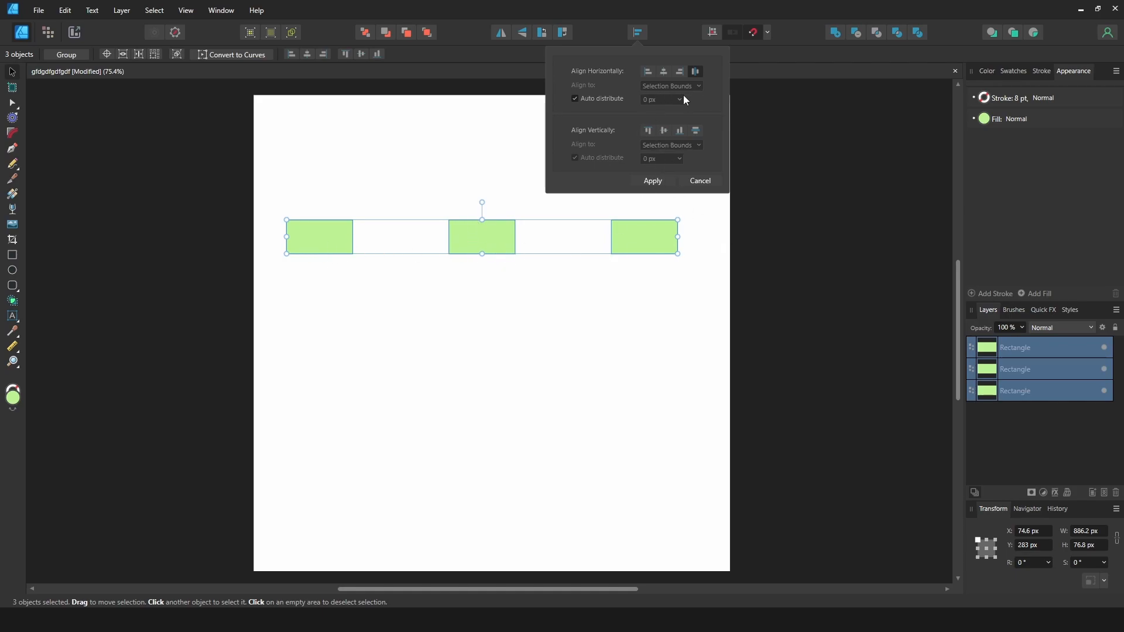
{"action": "left_click", "coordinate": [575, 99]}
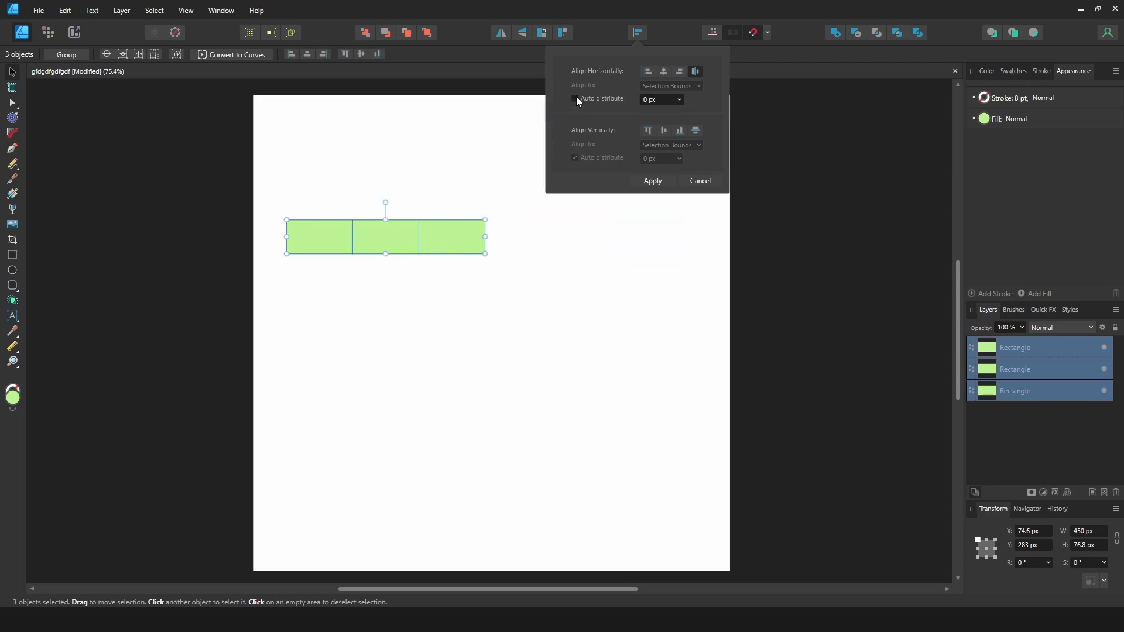
{"action": "left_click", "coordinate": [679, 100]}
{"action": "left_click_drag", "start_coordinate": [682, 115], "coordinate": [692, 113]}
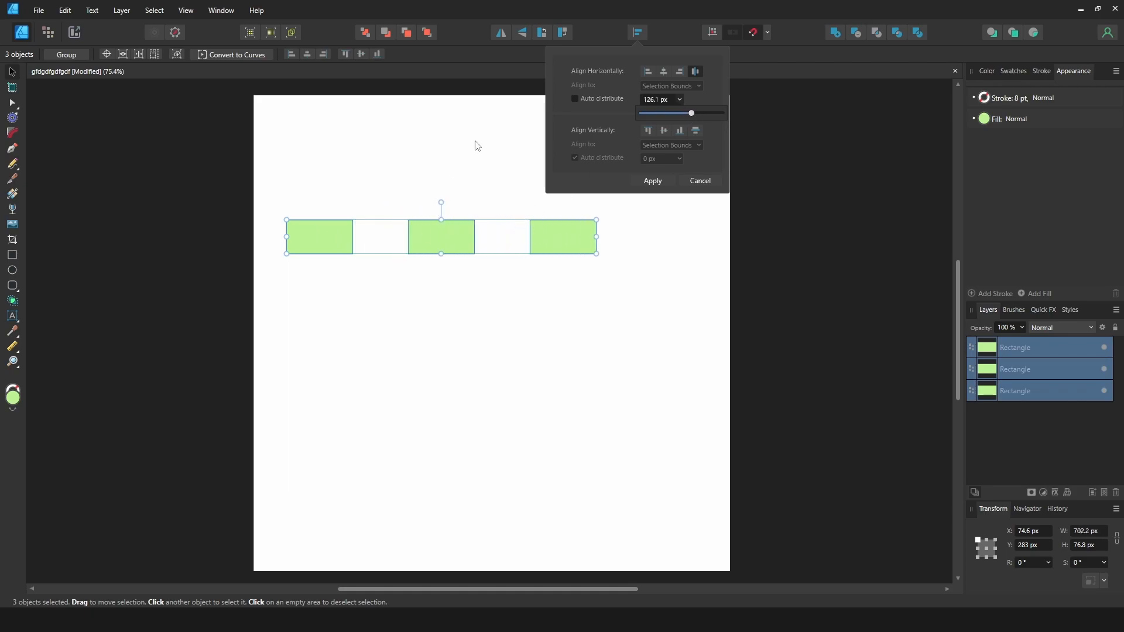
{"action": "left_click", "coordinate": [478, 186]}
- Delete the three green rectangles and draw a new rectangle about 556 by 462 px near the page's middle
{"action": "left_click_drag", "start_coordinate": [335, 182], "coordinate": [615, 298]}
{"action": "key", "text": "Delete"}
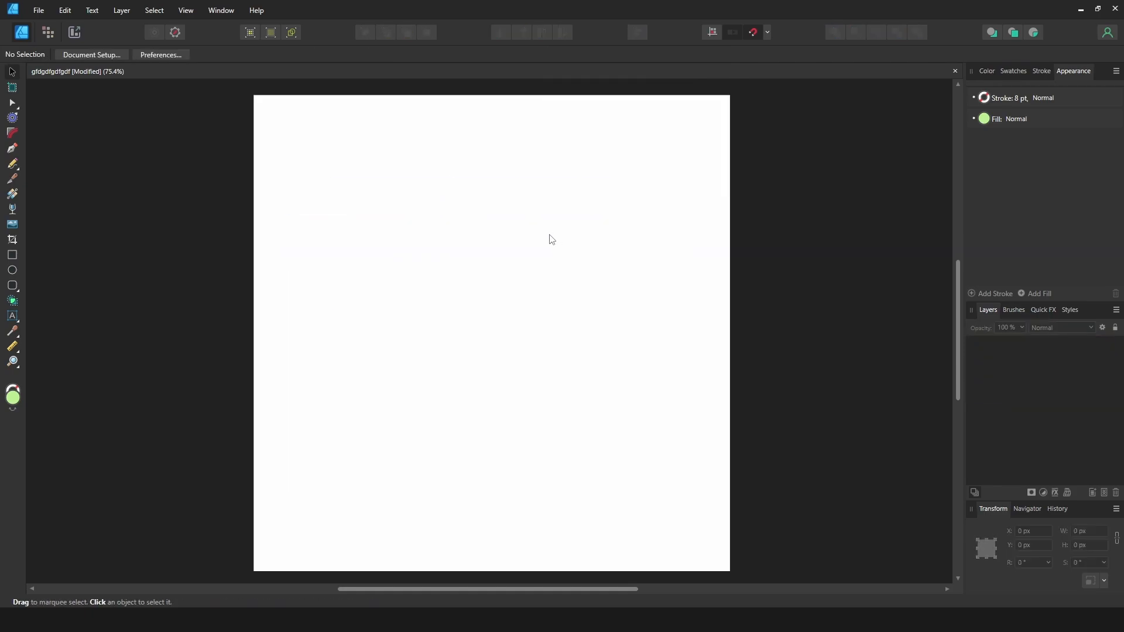
{"action": "left_click", "coordinate": [16, 260]}
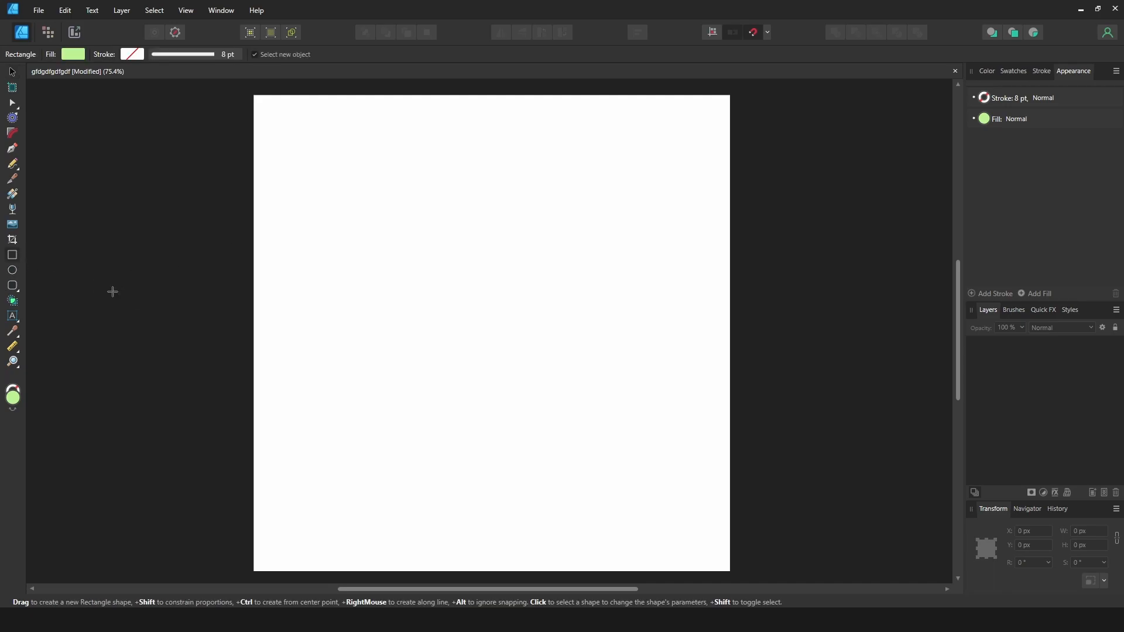
{"action": "left_click_drag", "start_coordinate": [363, 217], "coordinate": [609, 420]}
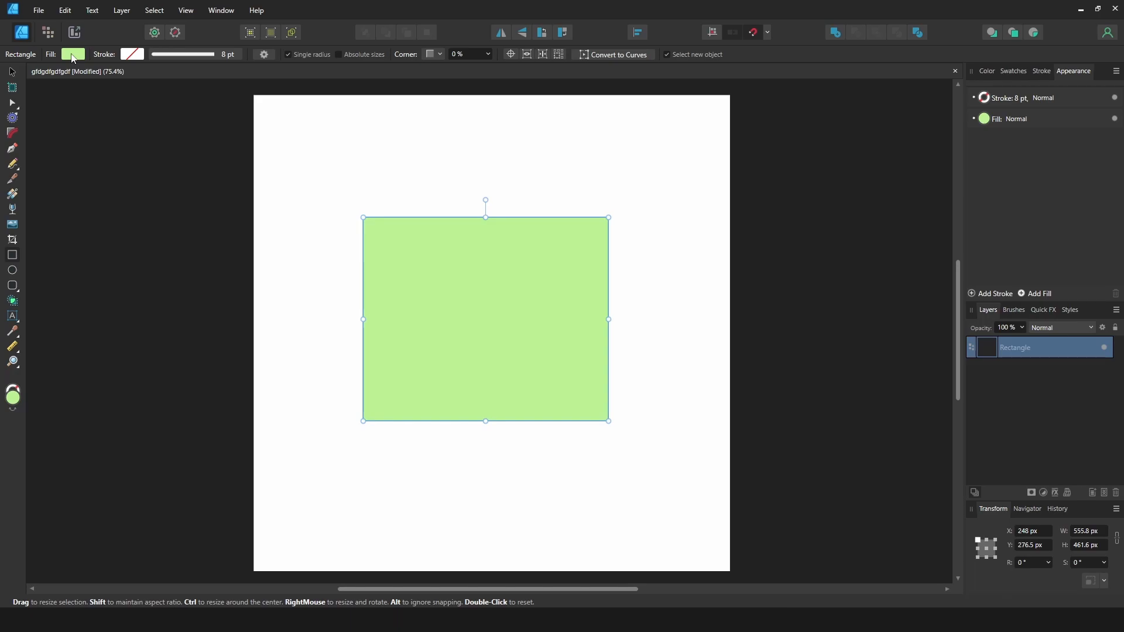
- Change the rectangle's fill to periwinkle blue #9598F3 and raise the fill's noise to its maximum
{"action": "left_click", "coordinate": [72, 54]}
{"action": "left_click", "coordinate": [78, 115]}
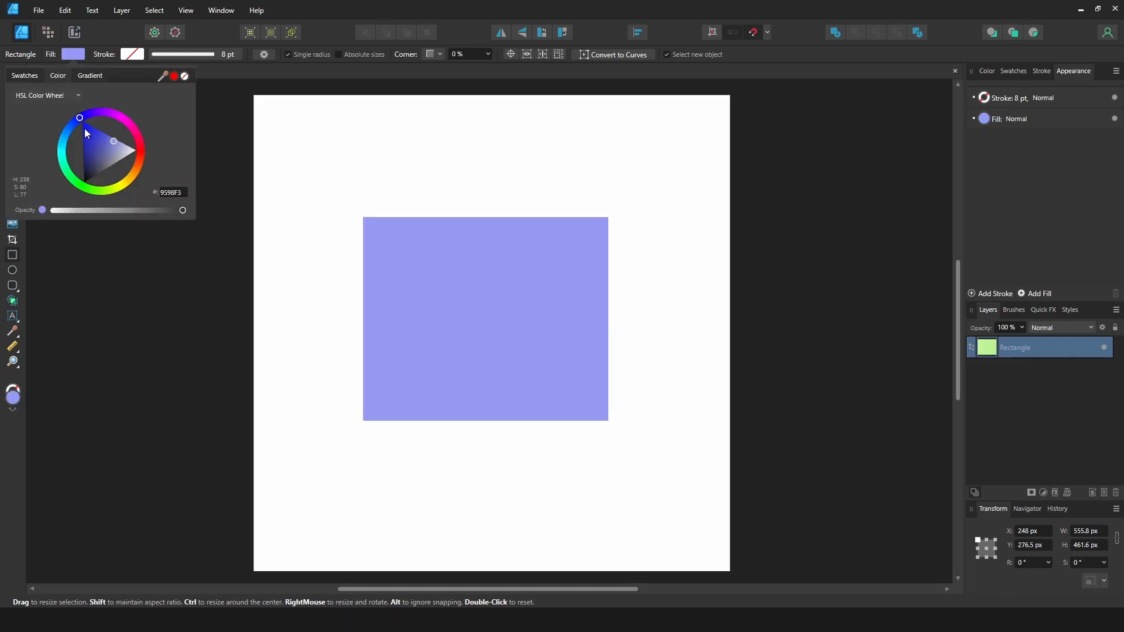
{"action": "left_click", "coordinate": [43, 210]}
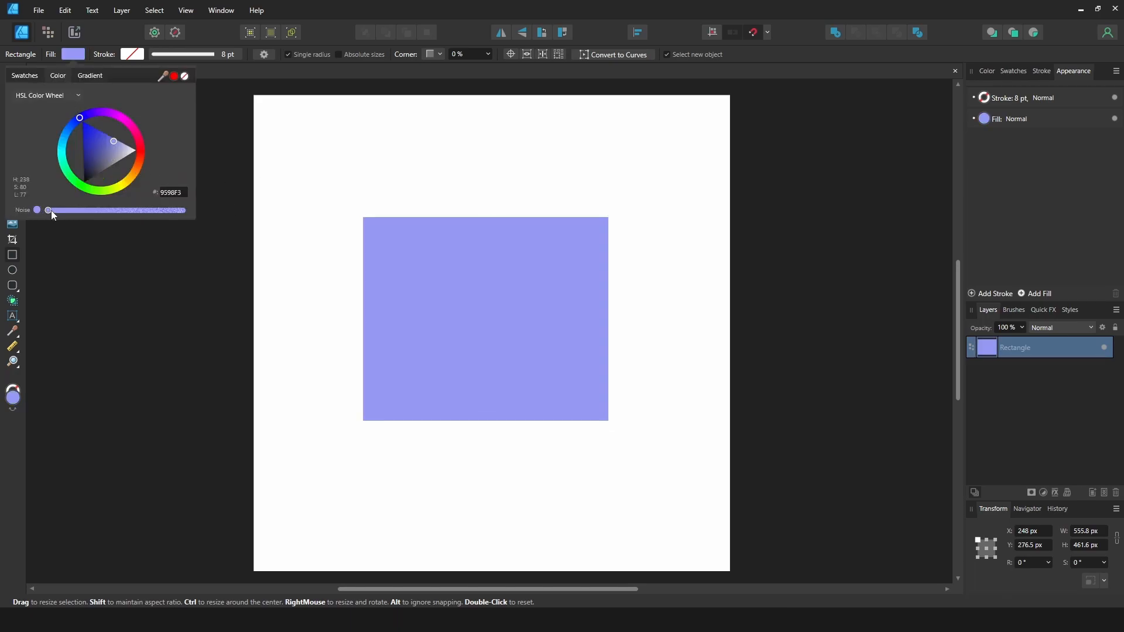
{"action": "left_click_drag", "start_coordinate": [137, 215], "coordinate": [149, 212]}
{"action": "left_click", "coordinate": [37, 209]}
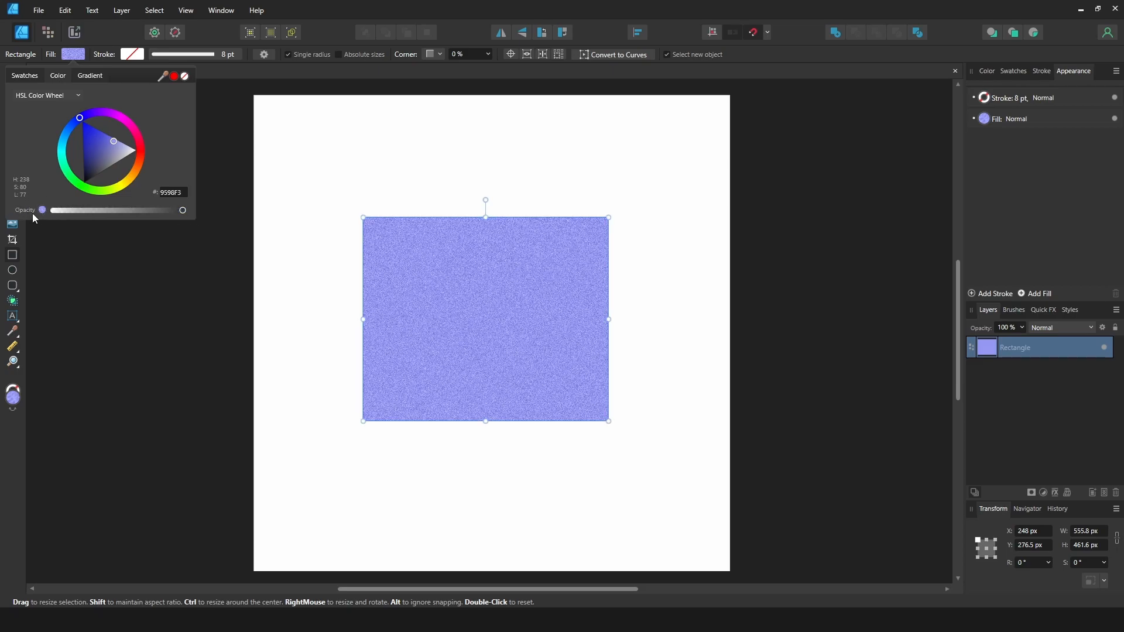
{"action": "left_click", "coordinate": [41, 209]}
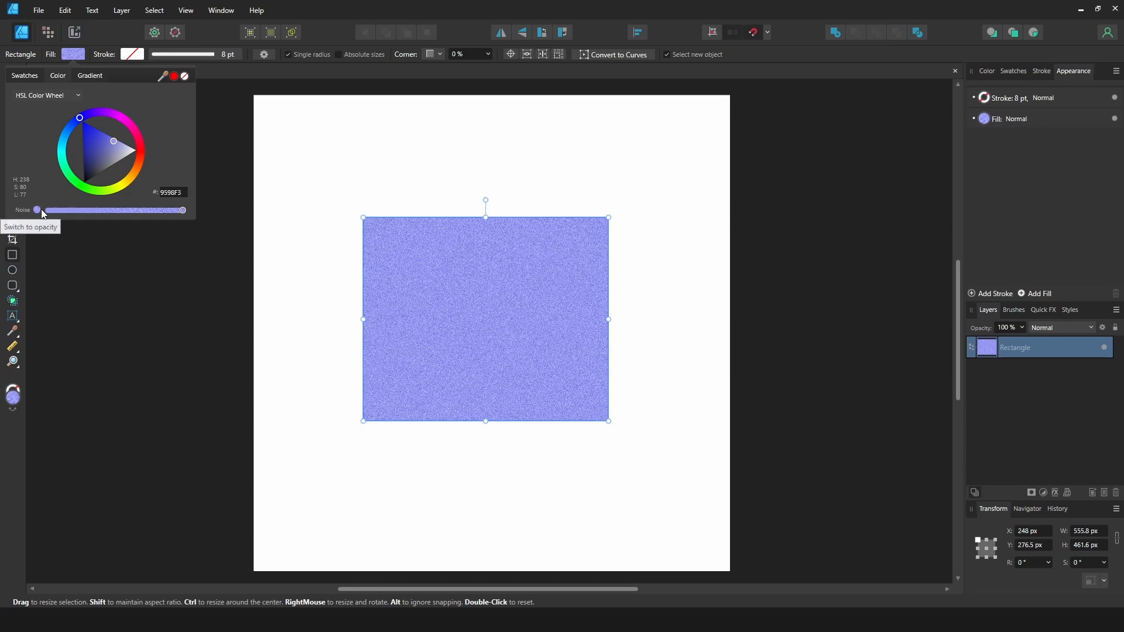
{"action": "left_click", "coordinate": [38, 210]}
{"action": "left_click_drag", "start_coordinate": [68, 212], "coordinate": [447, 18]}
{"action": "left_click", "coordinate": [482, 237]}
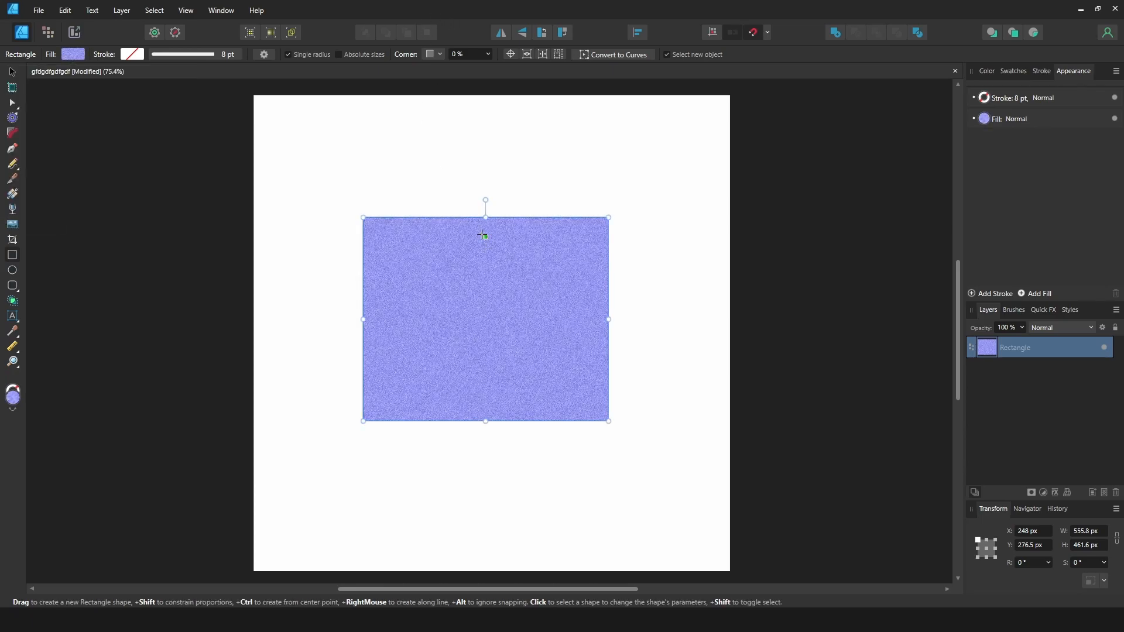
- Move the rectangle higher on the page, turn it to a 90° rotation, and narrow it to about 114 px
{"action": "left_click_drag", "start_coordinate": [517, 338], "coordinate": [474, 284]}
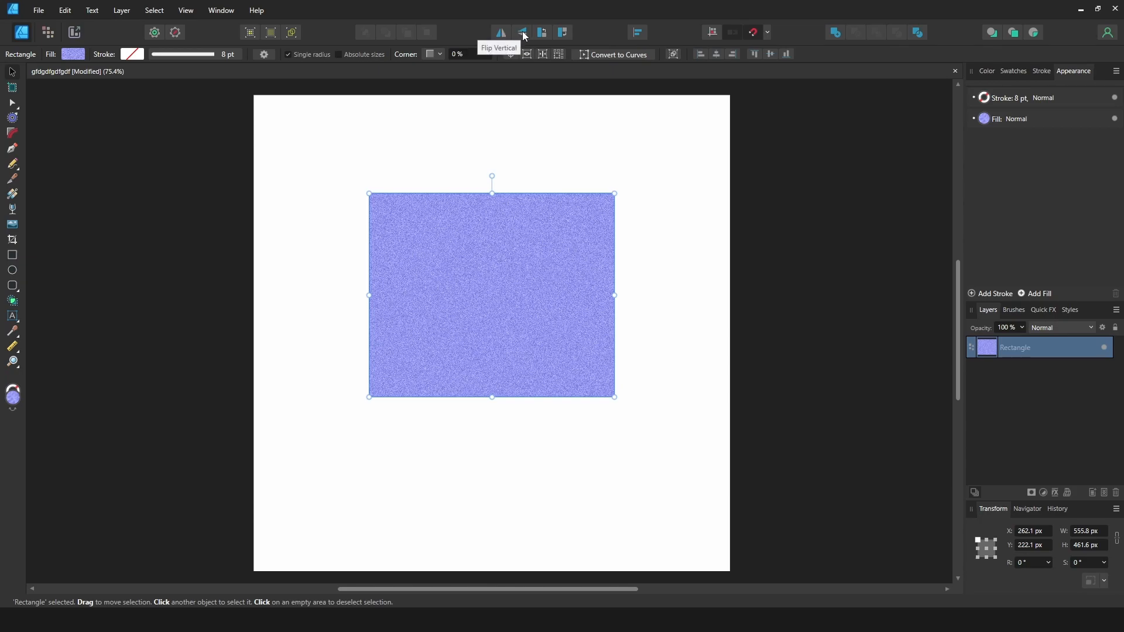
{"action": "left_click", "coordinate": [562, 33]}
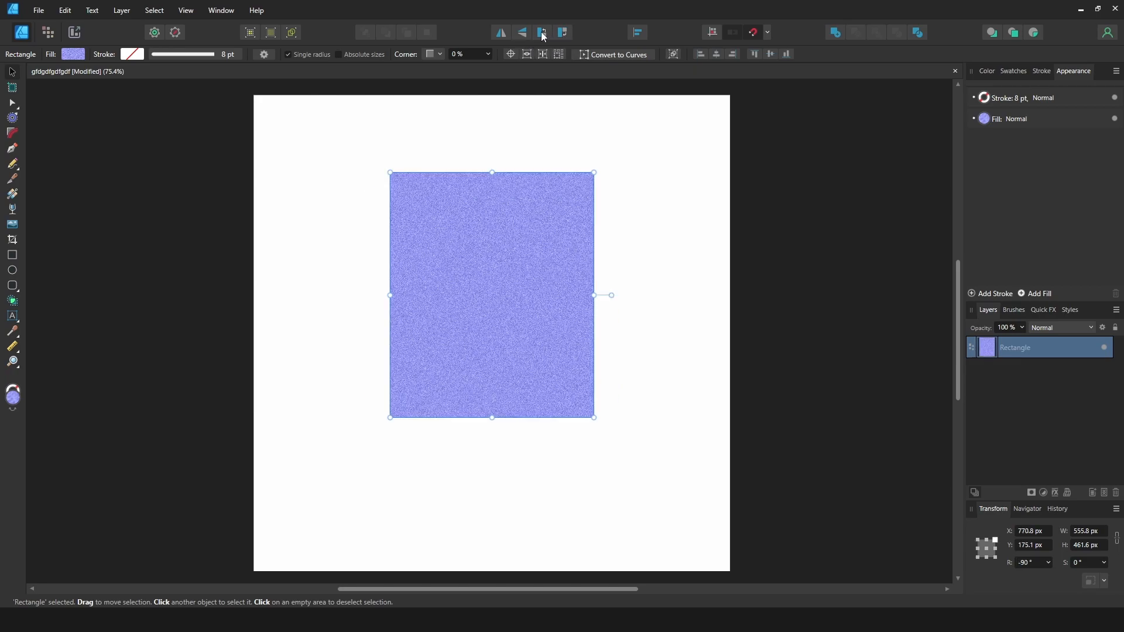
{"action": "left_click", "coordinate": [541, 31]}
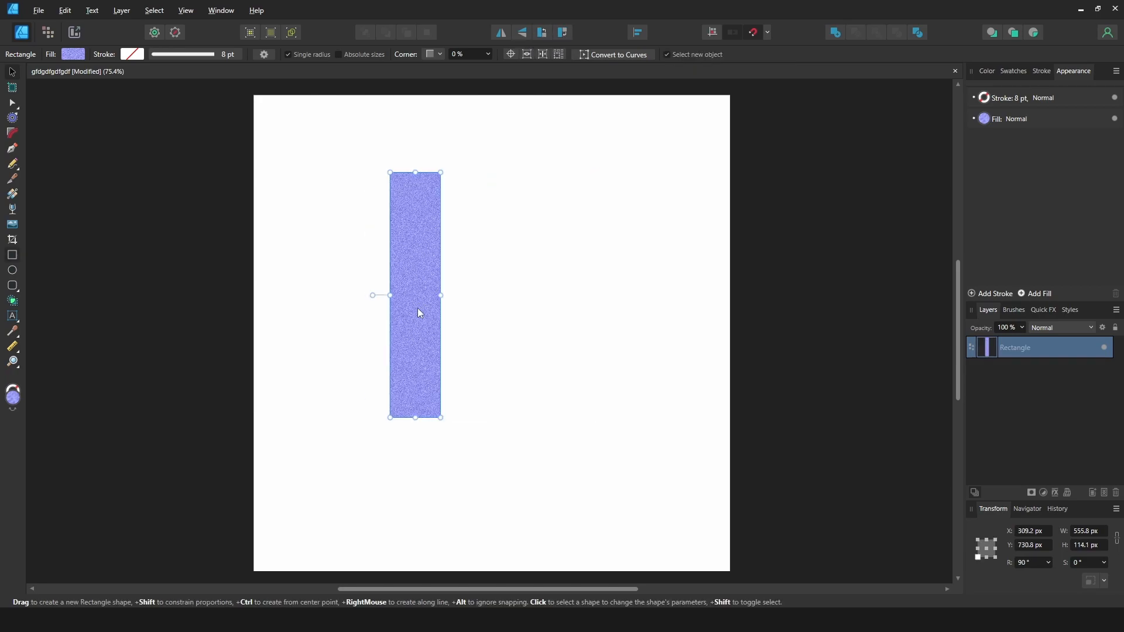
- Duplicate the narrow rectangle with a diagonal offset and delete the overlapping area of both with the Shape Builder
{"action": "mouse_move", "coordinate": [417, 308]}
{"action": "left_mouse_down"}
{"action": "mouse_move", "coordinate": [429, 369]}
{"action": "mouse_move", "coordinate": [442, 342]}
{"action": "left_mouse_up"}
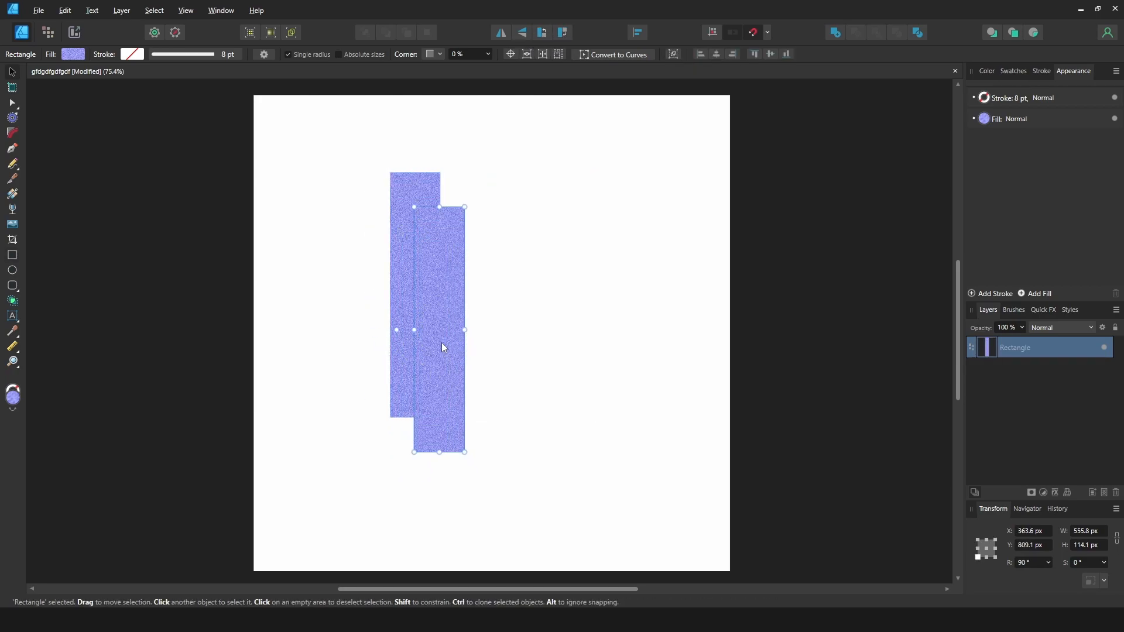
{"action": "left_click", "coordinate": [392, 216], "text": "shift"}
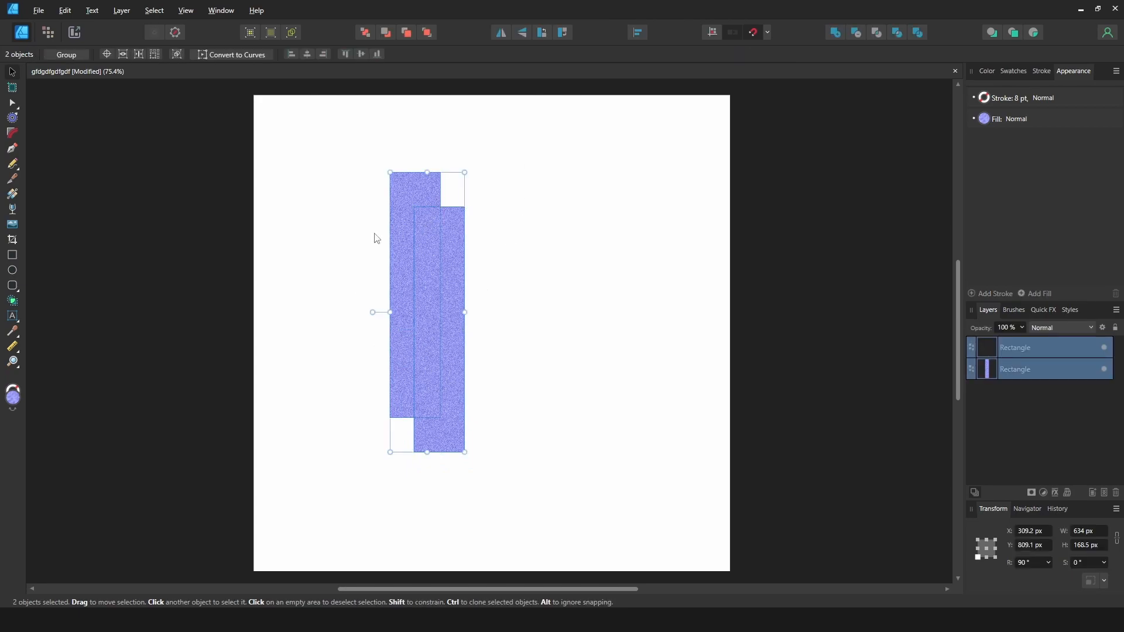
{"action": "left_click", "coordinate": [13, 300]}
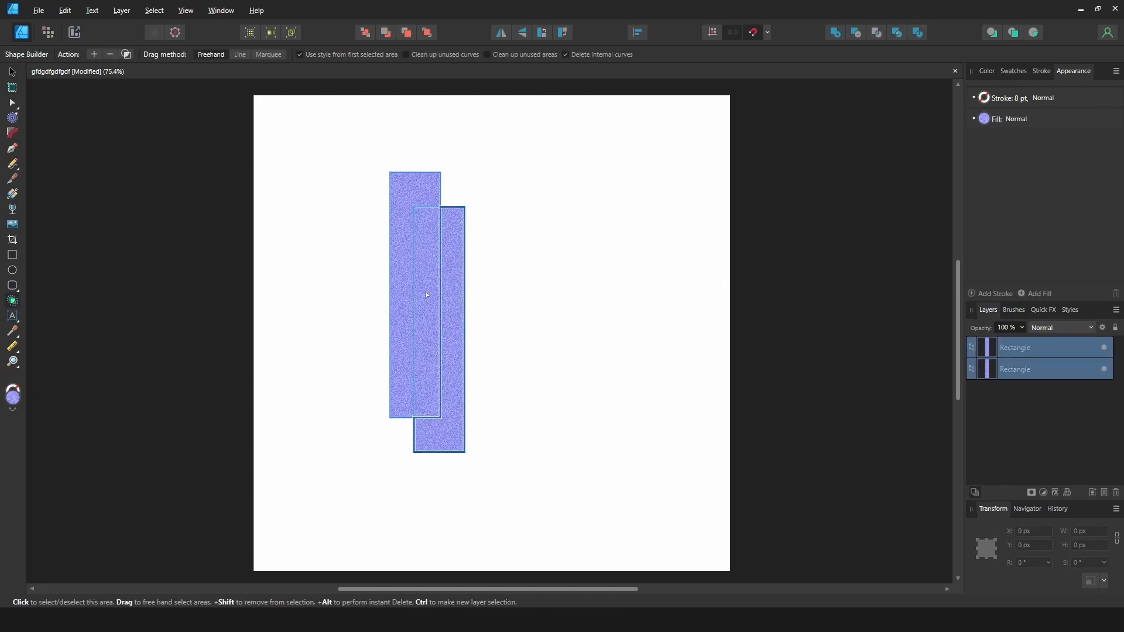
{"action": "left_click", "coordinate": [427, 275], "text": "alt"}
- Select both remaining curves together and move them near the page's middle
{"action": "left_click", "coordinate": [12, 69]}
{"action": "left_click_drag", "start_coordinate": [304, 163], "coordinate": [497, 474]}
{"action": "left_click_drag", "start_coordinate": [454, 392], "coordinate": [523, 411]}
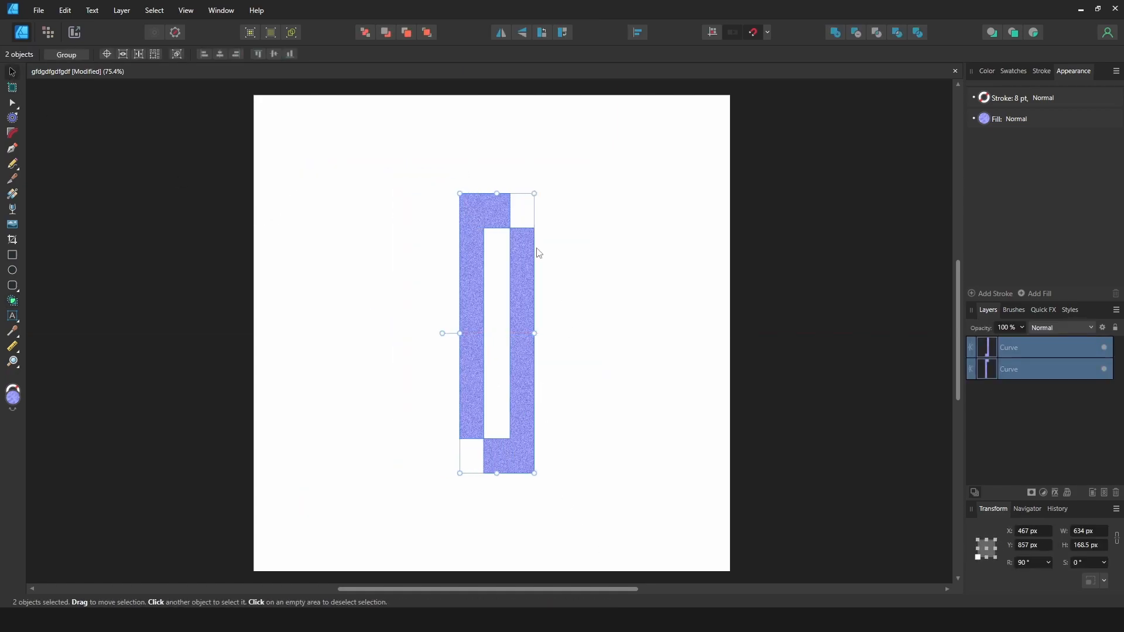
- Flip the two selected curves vertically and horizontally several times
{"action": "left_click", "coordinate": [522, 34]}
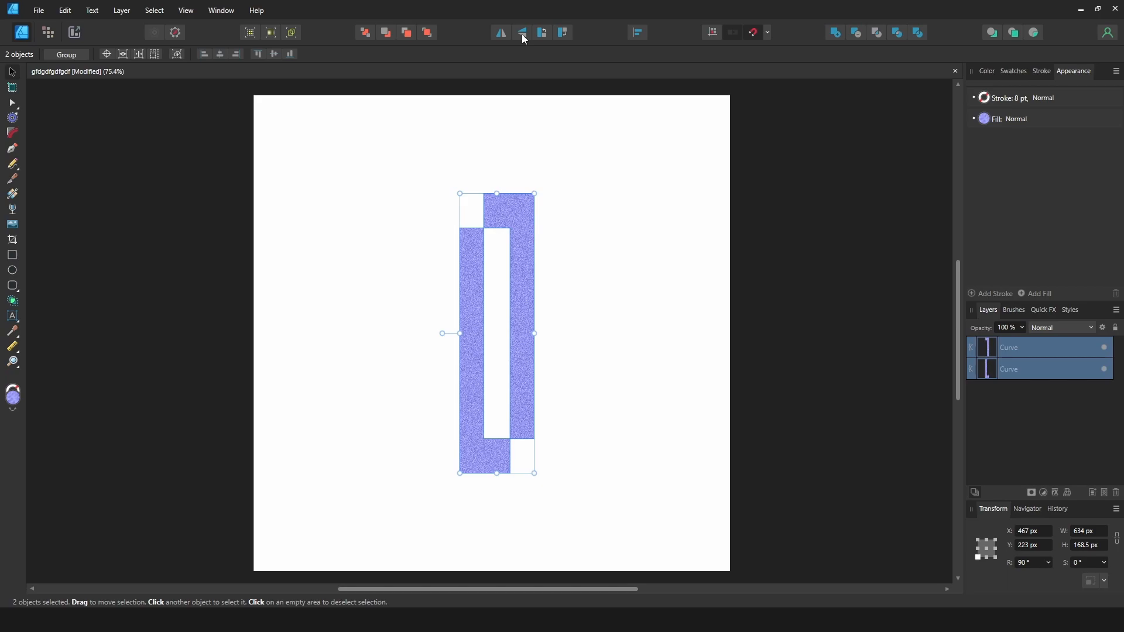
{"action": "left_click", "coordinate": [522, 34]}
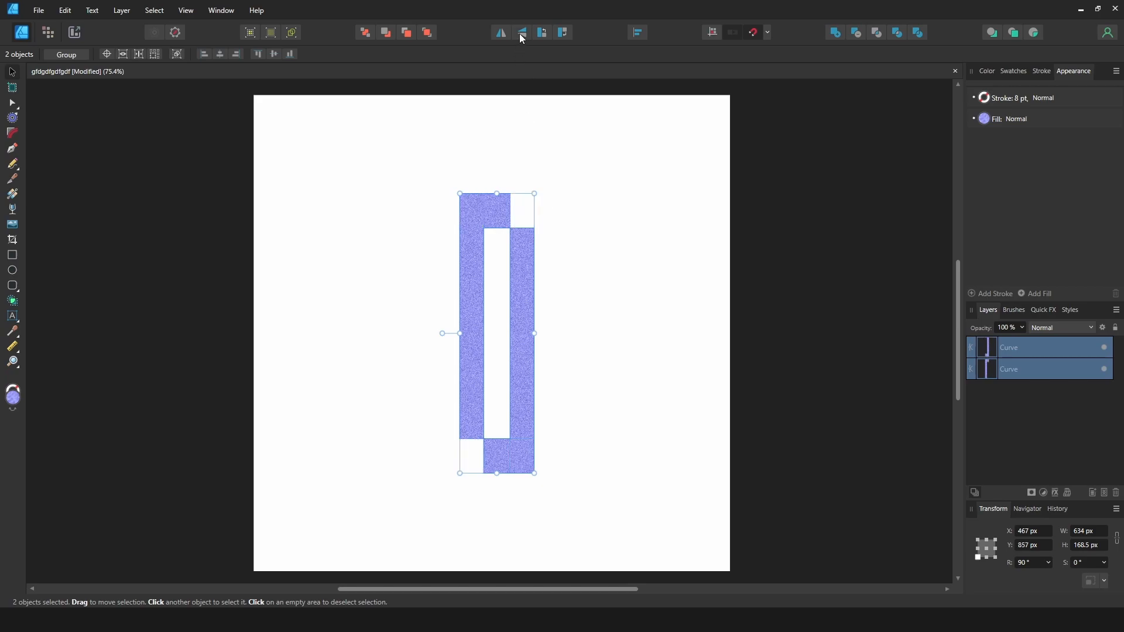
{"action": "left_click", "coordinate": [522, 33]}
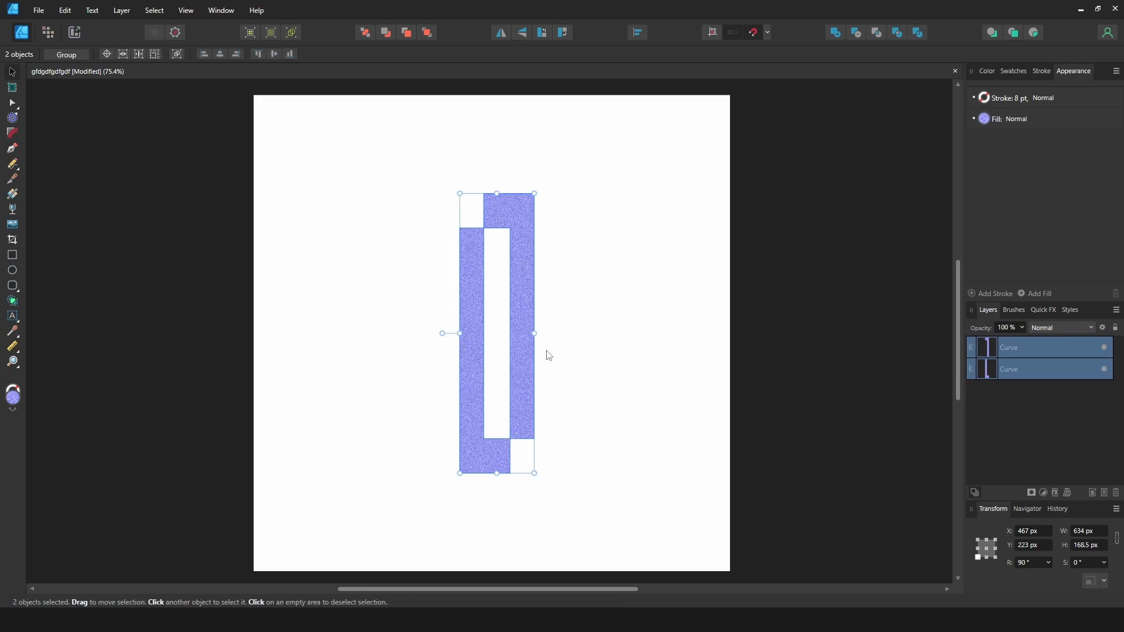
{"action": "left_click", "coordinate": [500, 34]}
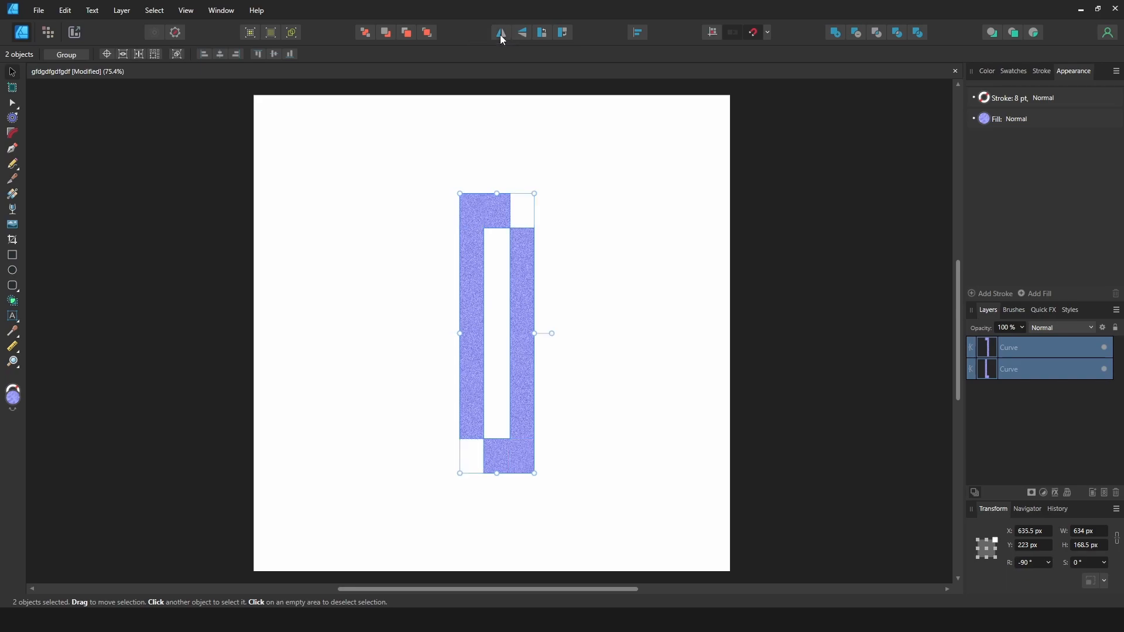
{"action": "left_click", "coordinate": [500, 34]}
{"action": "left_click", "coordinate": [523, 35]}
{"action": "left_click", "coordinate": [524, 37]}
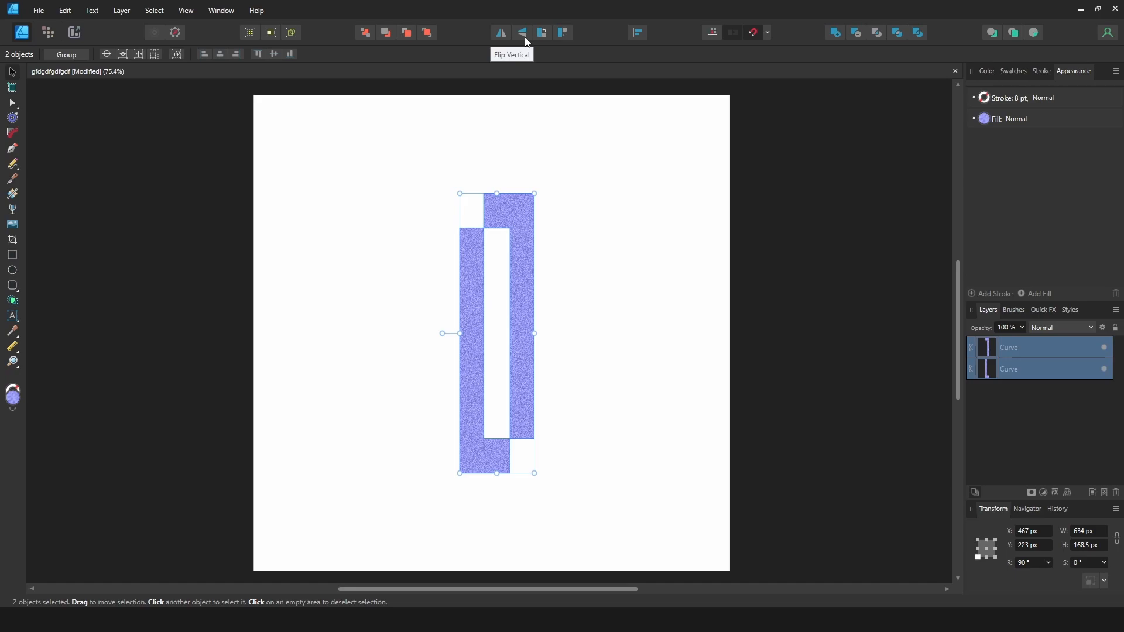
- Delete both curves, draw a new rectangle about 244 by 216 px, and place a level copy to its right
{"action": "key", "text": "Delete"}
{"action": "key", "text": "m"}
{"action": "left_click_drag", "start_coordinate": [362, 181], "coordinate": [470, 276]}
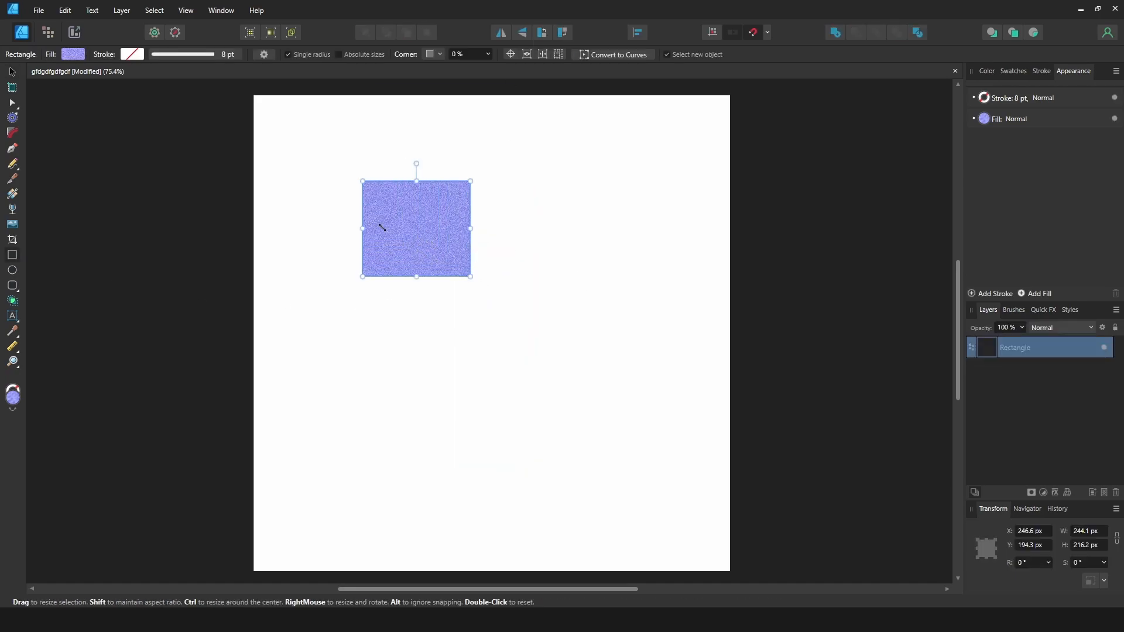
{"action": "key", "text": "v"}
{"action": "left_click_drag", "start_coordinate": [394, 229], "coordinate": [565, 220]}
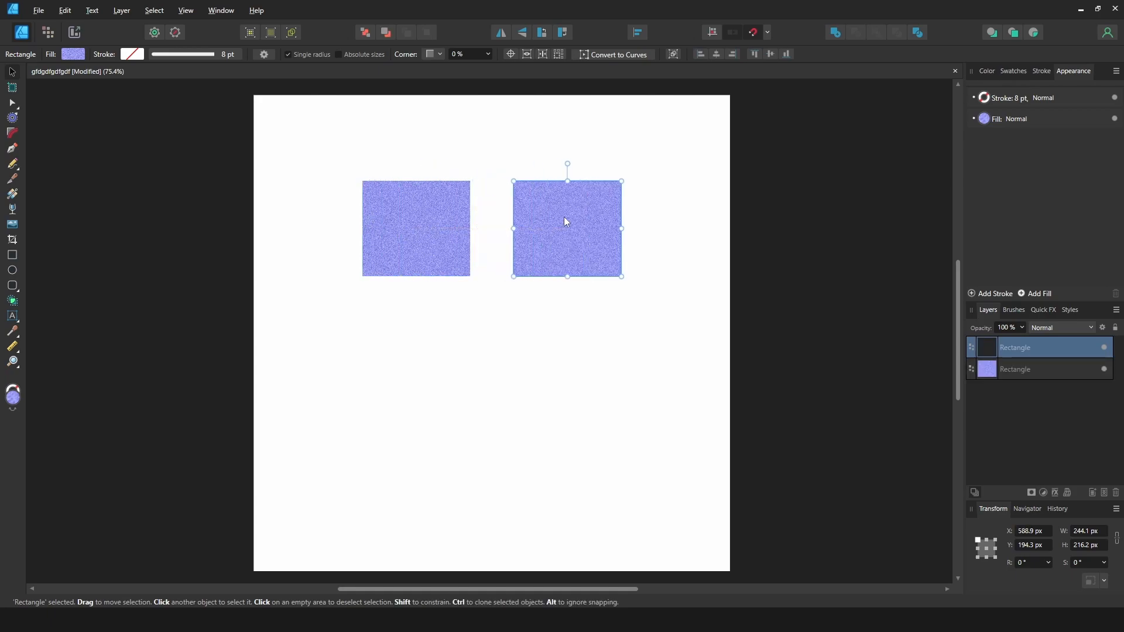
- Turn off snapping and move the right rectangle freehand close beside the left one, leaving about a 5 px gap
{"action": "left_click", "coordinate": [757, 36]}
{"action": "left_click_drag", "start_coordinate": [571, 226], "coordinate": [508, 243]}
{"action": "scroll", "coordinate": [470, 194], "scroll_direction": "up", "scroll_amount": 5}
{"action": "left_click", "coordinate": [440, 273]}
{"action": "left_click", "coordinate": [510, 254]}
{"action": "key", "text": "space"}
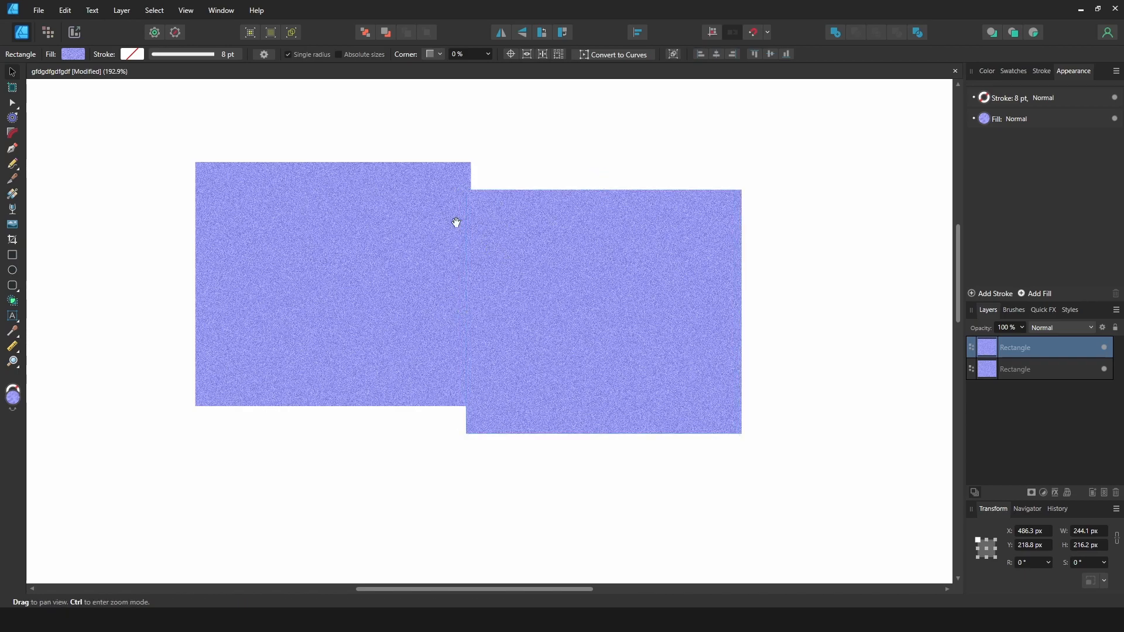
{"action": "scroll", "coordinate": [457, 222], "scroll_direction": "up", "scroll_amount": 3}
{"action": "left_click_drag", "start_coordinate": [514, 218], "coordinate": [534, 216]}
- Examine the gap between the two rectangles at very high magnification, then return to the whole page
{"action": "key", "text": "ctrl+space"}
{"action": "left_click_drag", "start_coordinate": [461, 283], "coordinate": [701, 119]}
{"action": "left_click_drag", "start_coordinate": [540, 258], "coordinate": [720, 194]}
{"action": "left_click_drag", "start_coordinate": [556, 276], "coordinate": [707, 208]}
{"action": "left_click_drag", "start_coordinate": [615, 281], "coordinate": [543, 354]}
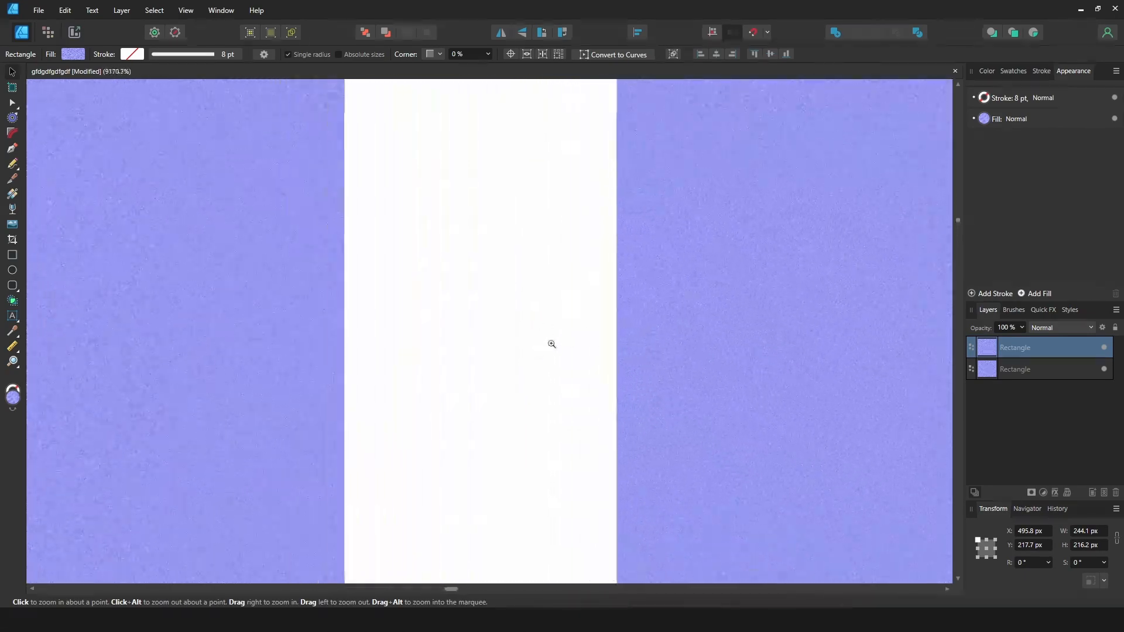
{"action": "left_click_drag", "start_coordinate": [675, 246], "coordinate": [565, 281]}
{"action": "key", "text": "space"}
{"action": "left_click_drag", "start_coordinate": [624, 221], "coordinate": [468, 275]}
{"action": "key", "text": "ctrl+space"}
{"action": "left_click_drag", "start_coordinate": [629, 252], "coordinate": [367, 344]}
{"action": "key", "text": "space"}
{"action": "left_click_drag", "start_coordinate": [644, 372], "coordinate": [593, 382]}
{"action": "key", "text": "ctrl+0"}
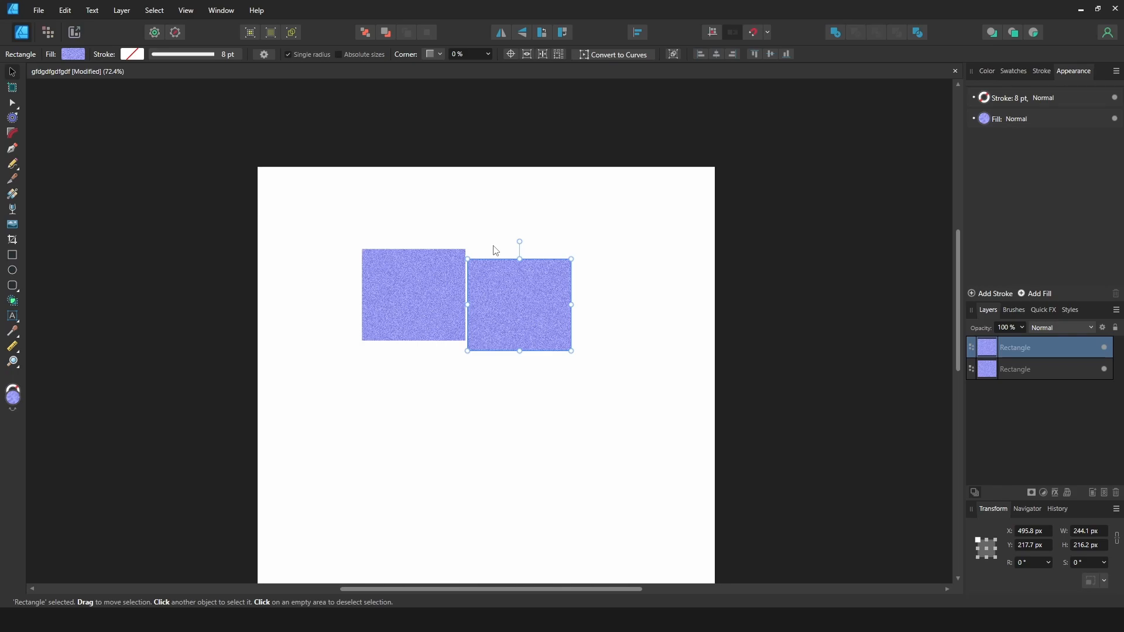
- Turn snapping back on and snap the right rectangle flush against the left one with their top edges level
{"action": "key", "text": "ctrl+space"}
{"action": "left_click_drag", "start_coordinate": [459, 273], "coordinate": [792, 120]}
{"action": "key", "text": "ctrl+space"}
{"action": "left_click_drag", "start_coordinate": [457, 231], "coordinate": [711, 135]}
{"action": "left_click_drag", "start_coordinate": [606, 265], "coordinate": [597, 178]}
{"action": "key", "text": "space"}
{"action": "left_click_drag", "start_coordinate": [698, 96], "coordinate": [683, 139]}
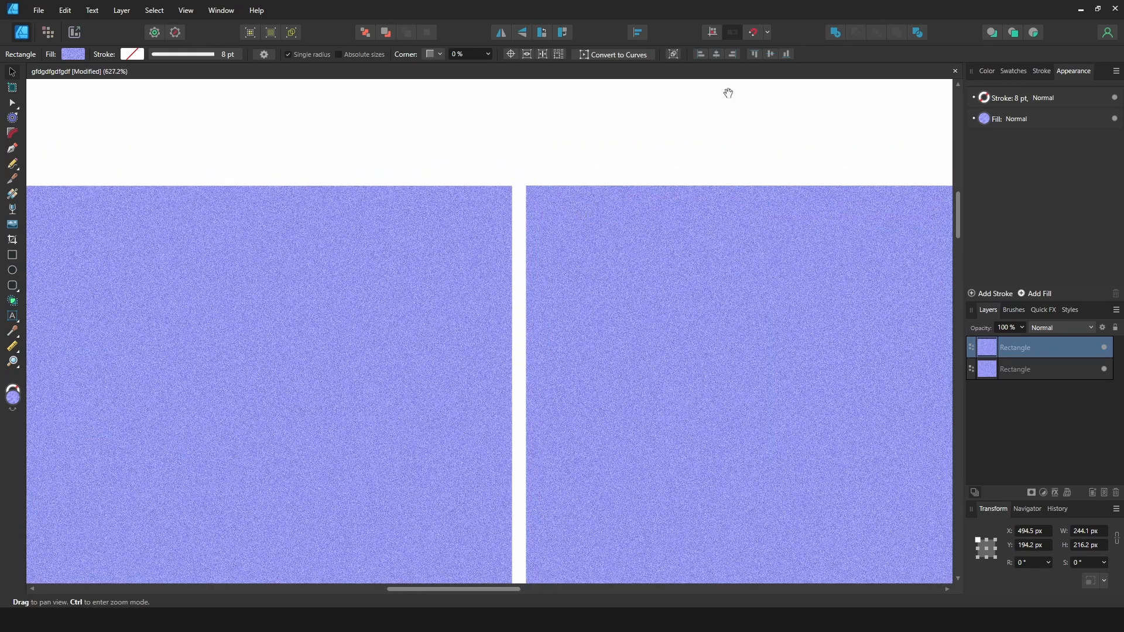
{"action": "left_click_drag", "start_coordinate": [607, 246], "coordinate": [598, 245]}
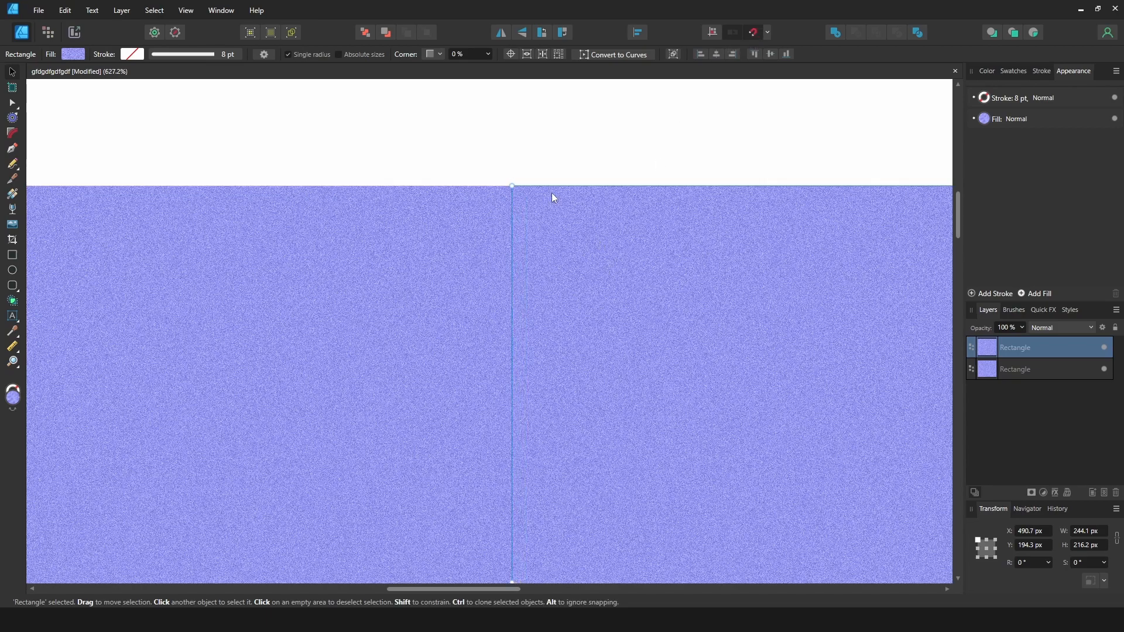
- Shift the left rectangle slightly over the shared edge and snap it back flush against the right one
{"action": "key", "text": "ctrl+space"}
{"action": "left_click_drag", "start_coordinate": [478, 221], "coordinate": [620, 149]}
{"action": "mouse_move", "coordinate": [573, 195]}
{"action": "left_mouse_down"}
{"action": "mouse_move", "coordinate": [638, 187]}
{"action": "mouse_move", "coordinate": [646, 204]}
{"action": "mouse_move", "coordinate": [612, 194]}
{"action": "mouse_move", "coordinate": [621, 193]}
{"action": "mouse_move", "coordinate": [598, 208]}
{"action": "mouse_move", "coordinate": [630, 209]}
{"action": "mouse_move", "coordinate": [588, 237]}
{"action": "mouse_move", "coordinate": [589, 206]}
{"action": "left_mouse_up"}
{"action": "mouse_move", "coordinate": [541, 167]}
{"action": "left_mouse_down"}
{"action": "mouse_move", "coordinate": [645, 97]}
{"action": "mouse_move", "coordinate": [578, 159]}
{"action": "mouse_move", "coordinate": [561, 158]}
{"action": "left_mouse_up"}
{"action": "left_click", "coordinate": [493, 173]}
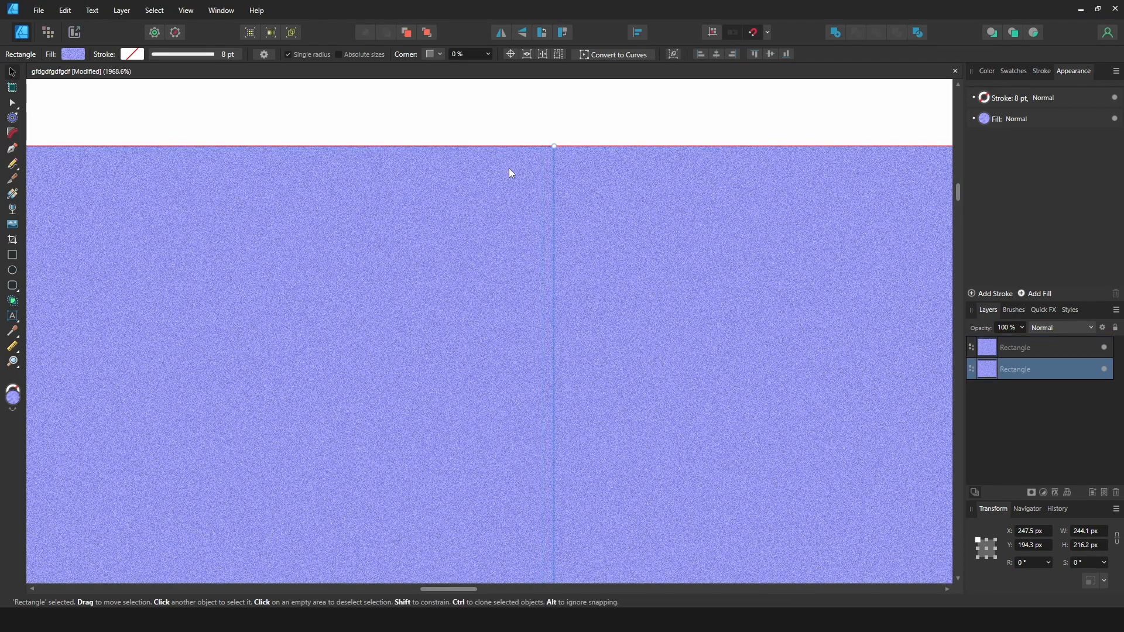
{"action": "mouse_move", "coordinate": [508, 173]}
{"action": "left_mouse_down"}
{"action": "mouse_move", "coordinate": [472, 191]}
{"action": "mouse_move", "coordinate": [497, 176]}
{"action": "left_mouse_up"}
{"action": "key", "text": "ctrl+z"}
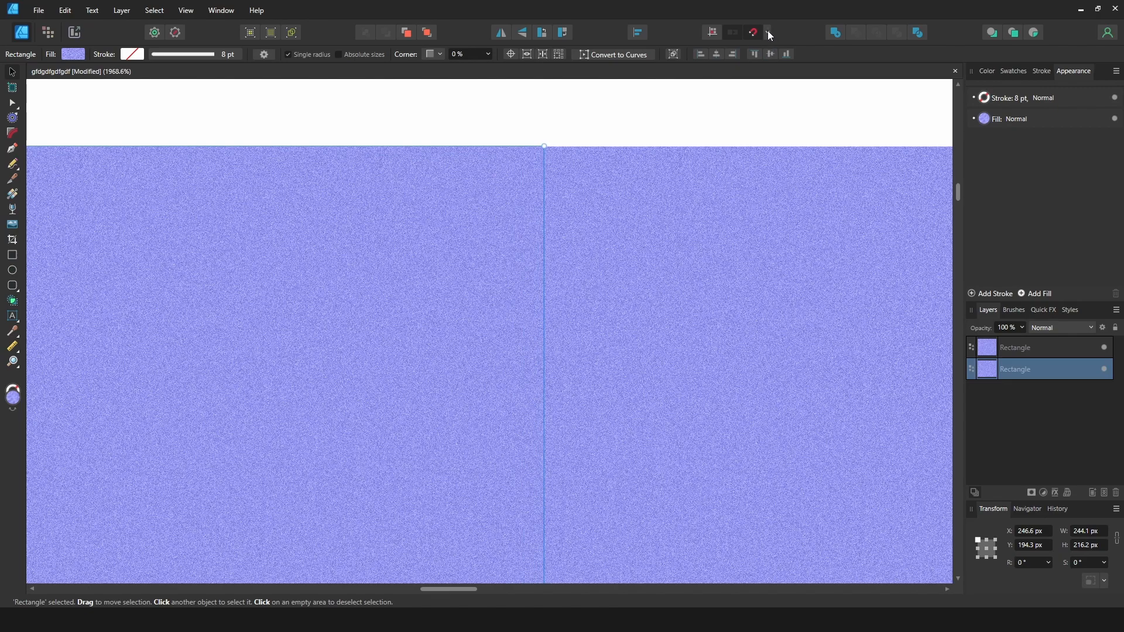
- Enable Snap to grid, move the left rectangle about 5 px away from the right one, and display the grid
{"action": "left_click", "coordinate": [768, 33]}
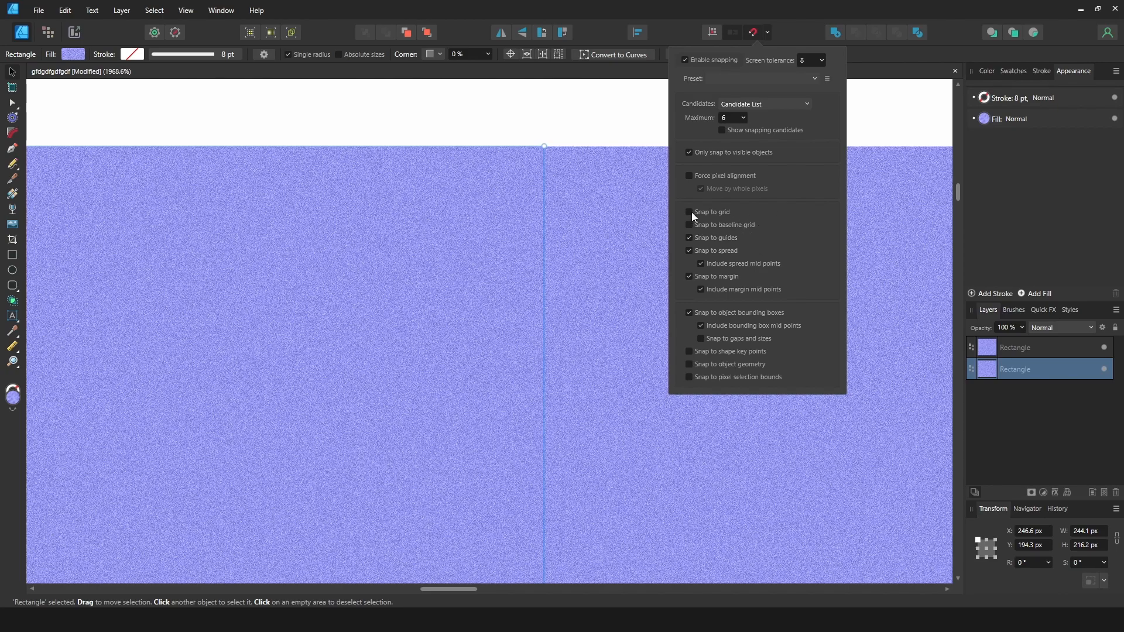
{"action": "left_click_drag", "start_coordinate": [448, 262], "coordinate": [391, 265]}
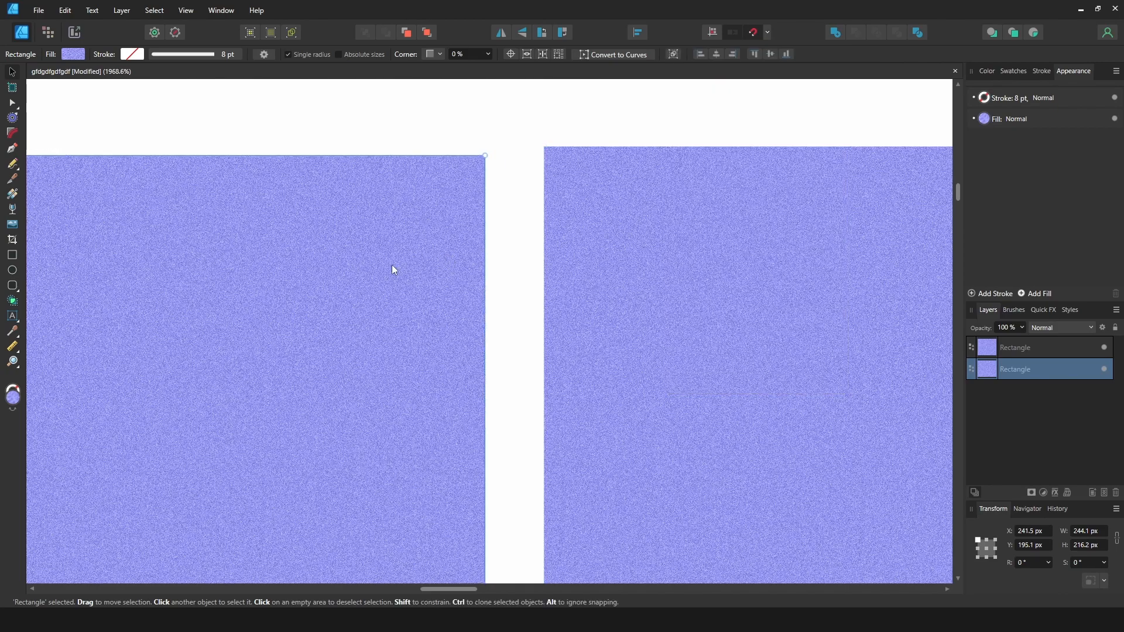
{"action": "key", "text": "ctrl+apostrophe"}
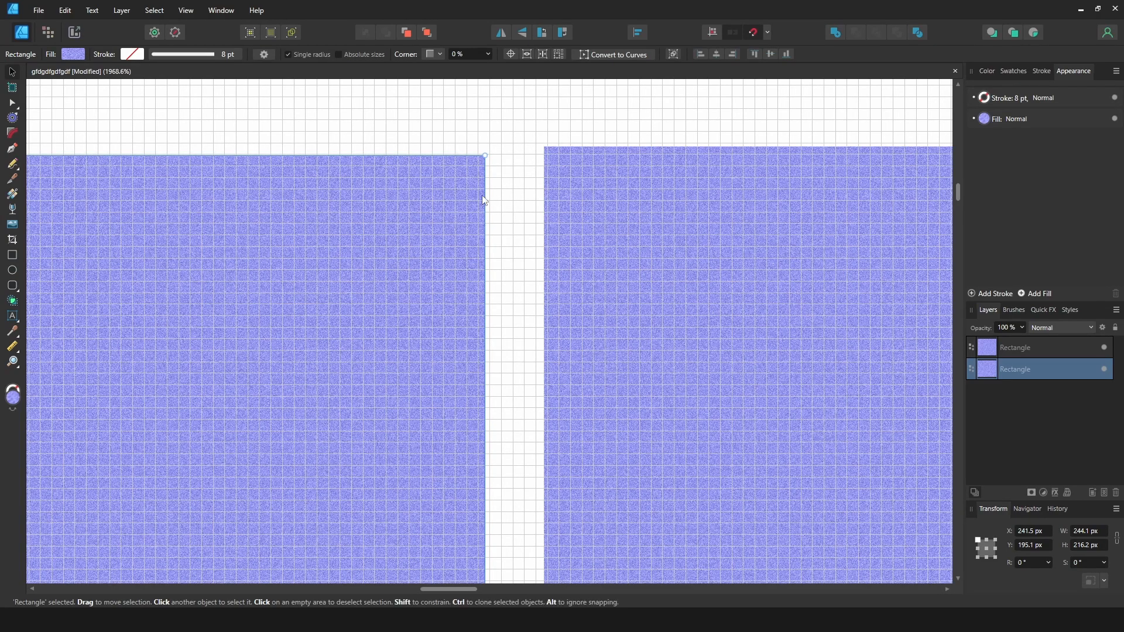
{"action": "left_click", "coordinate": [767, 33]}
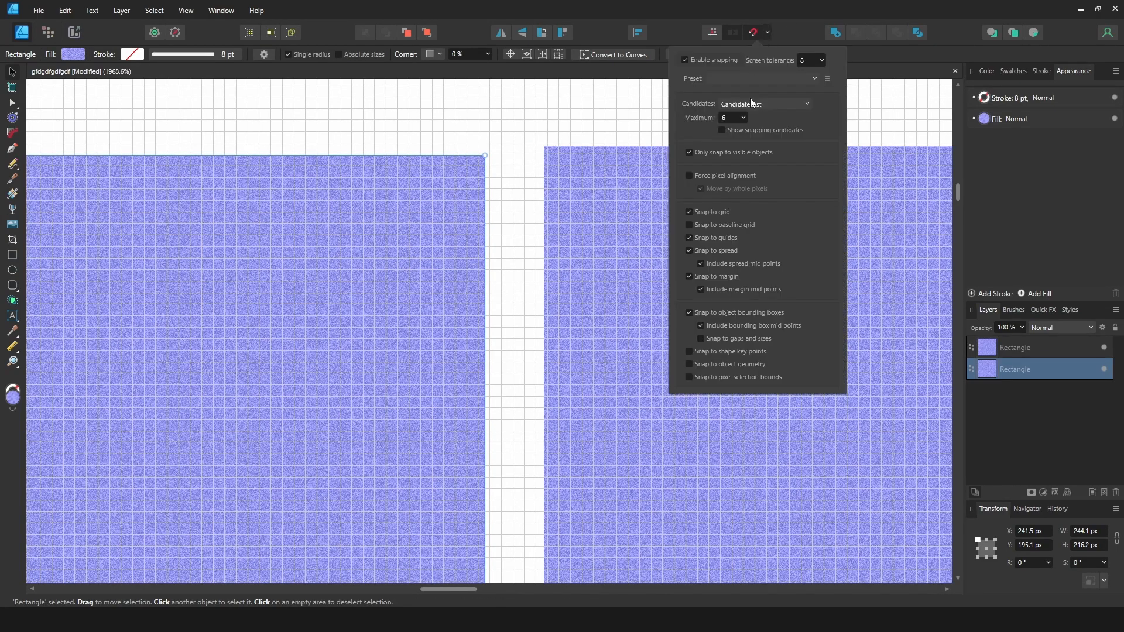
- Snap both rectangles to the grid with level top edges at Y 195 px, placing the right one at X 491 px
{"action": "mouse_move", "coordinate": [384, 231]}
{"action": "left_mouse_down"}
{"action": "mouse_move", "coordinate": [399, 245]}
{"action": "mouse_move", "coordinate": [405, 228]}
{"action": "left_mouse_up"}
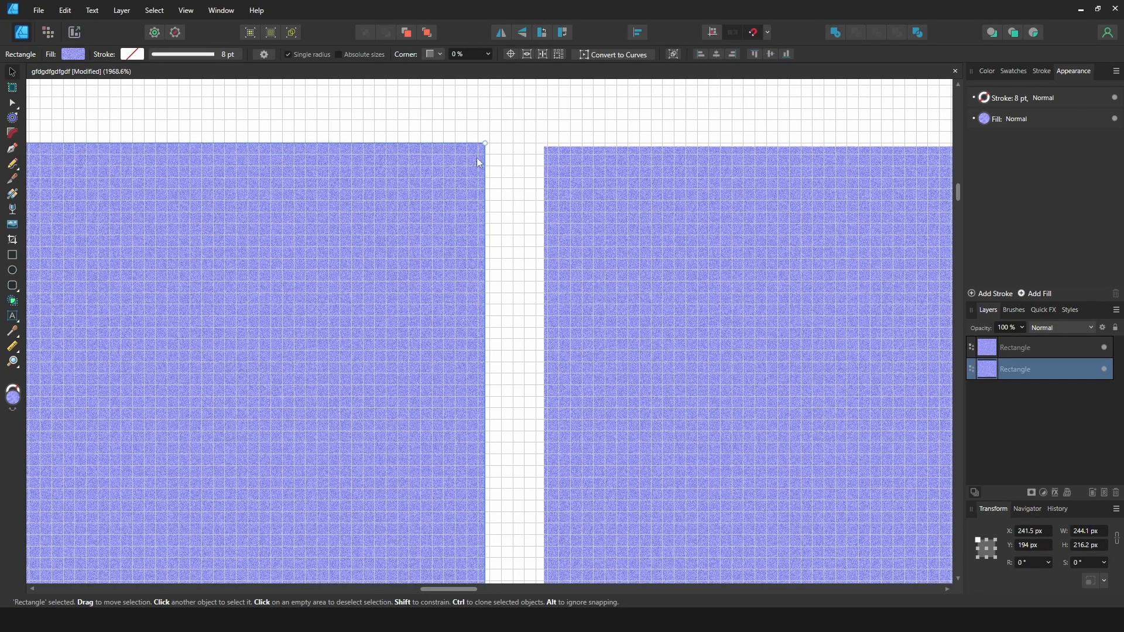
{"action": "scroll", "coordinate": [485, 156], "scroll_direction": "up", "scroll_amount": 5}
{"action": "left_click_drag", "start_coordinate": [448, 154], "coordinate": [454, 156]}
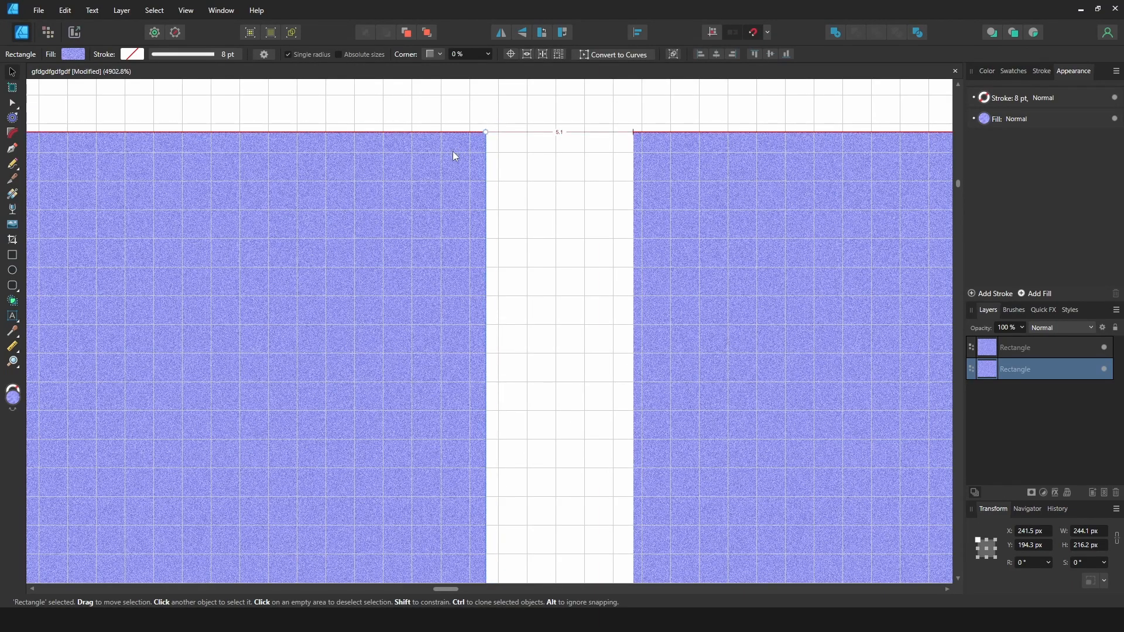
{"action": "left_click_drag", "start_coordinate": [452, 152], "coordinate": [366, 206]}
{"action": "key", "text": "ctrl+space"}
{"action": "left_click_drag", "start_coordinate": [673, 193], "coordinate": [697, 209]}
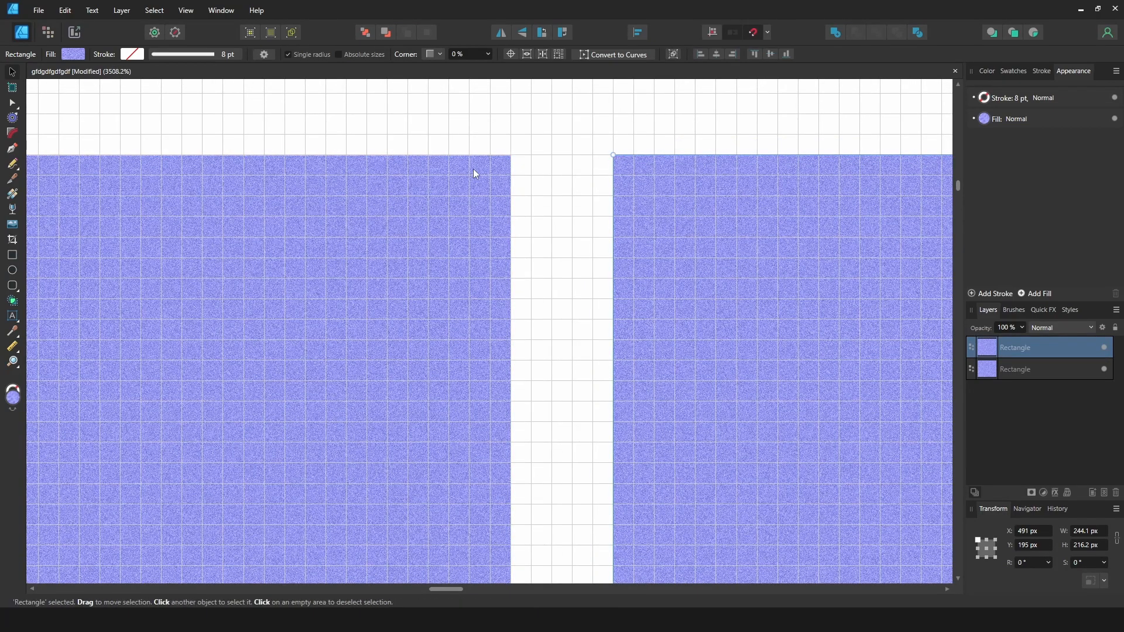
{"action": "key", "text": "ctrl+space"}
{"action": "left_click_drag", "start_coordinate": [479, 184], "coordinate": [410, 216]}
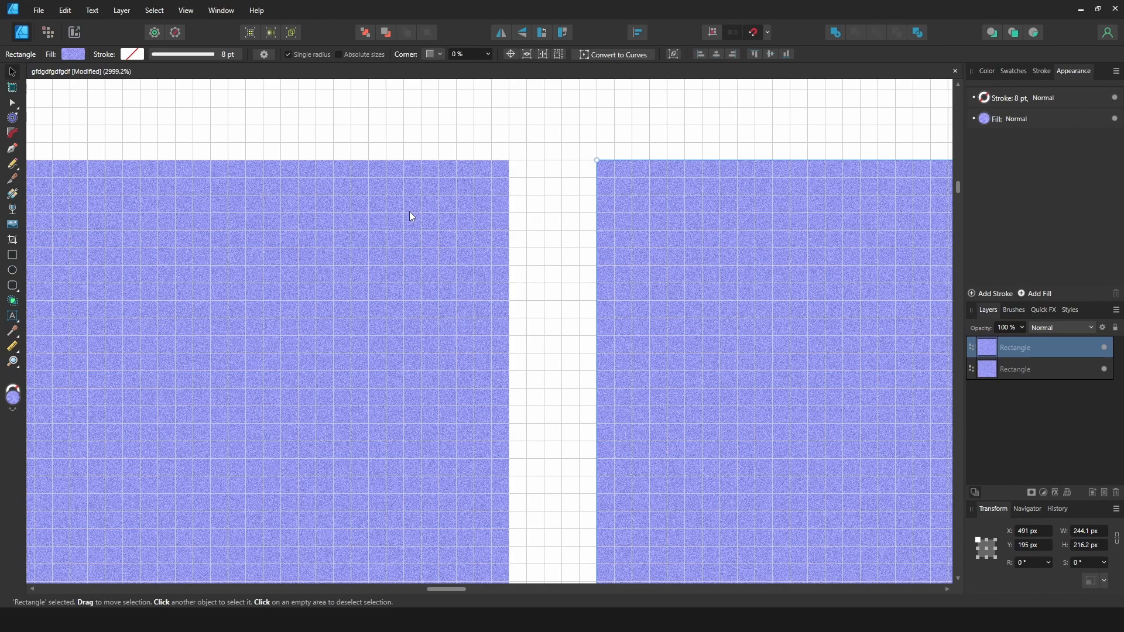
- Turn on Force pixel alignment, check the snapping options, and hide the grid
{"action": "left_click", "coordinate": [714, 32]}
{"action": "left_click", "coordinate": [767, 33]}
{"action": "left_click", "coordinate": [768, 33]}
{"action": "key", "text": "ctrl+apostrophe"}
{"action": "left_click", "coordinate": [769, 32]}
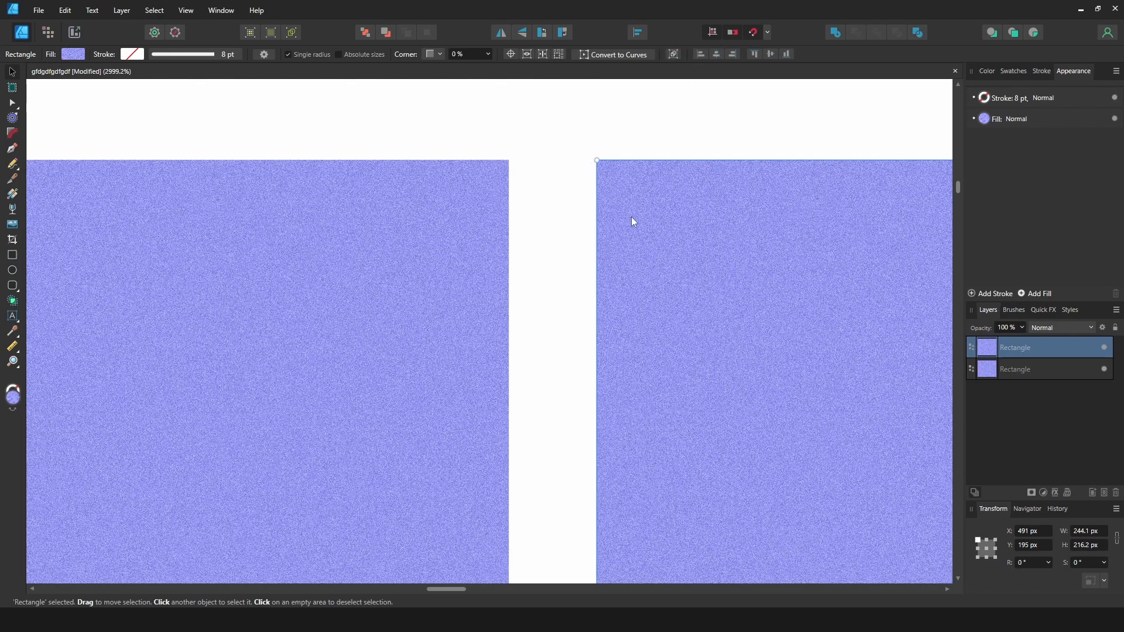
- Move the right rectangle farther from the left one to X 506 px, keeping its top edge at Y 195 px
{"action": "mouse_move", "coordinate": [641, 206]}
{"action": "left_mouse_down"}
{"action": "mouse_move", "coordinate": [561, 203]}
{"action": "mouse_move", "coordinate": [635, 204]}
{"action": "left_mouse_up"}
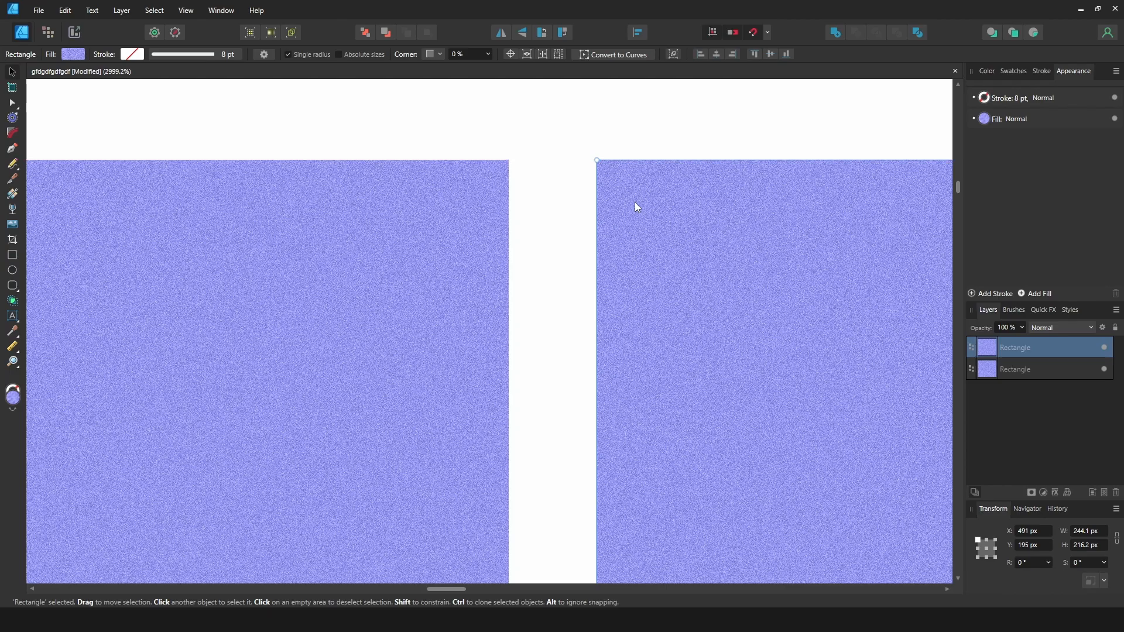
{"action": "left_click_drag", "start_coordinate": [728, 231], "coordinate": [531, 255]}
{"action": "left_click_drag", "start_coordinate": [738, 232], "coordinate": [369, 291]}
{"action": "left_click_drag", "start_coordinate": [633, 248], "coordinate": [544, 272]}
{"action": "left_click_drag", "start_coordinate": [612, 229], "coordinate": [326, 181]}
{"action": "left_click_drag", "start_coordinate": [497, 215], "coordinate": [334, 244]}
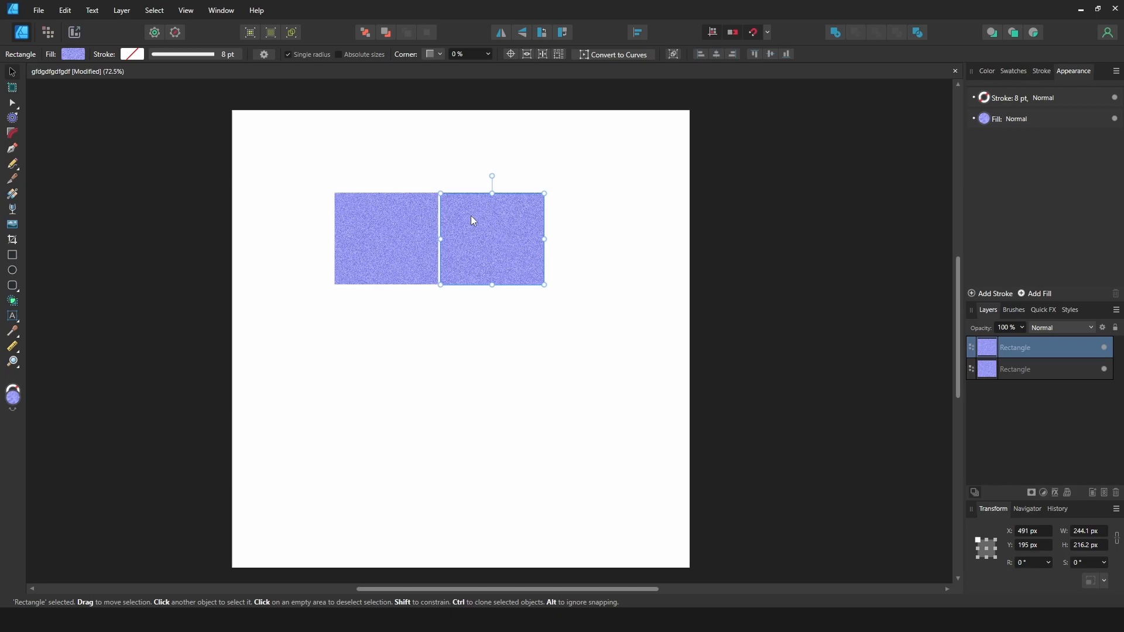
{"action": "left_click_drag", "start_coordinate": [476, 212], "coordinate": [449, 237]}
{"action": "scroll", "coordinate": [498, 227], "scroll_direction": "up", "scroll_amount": 3}
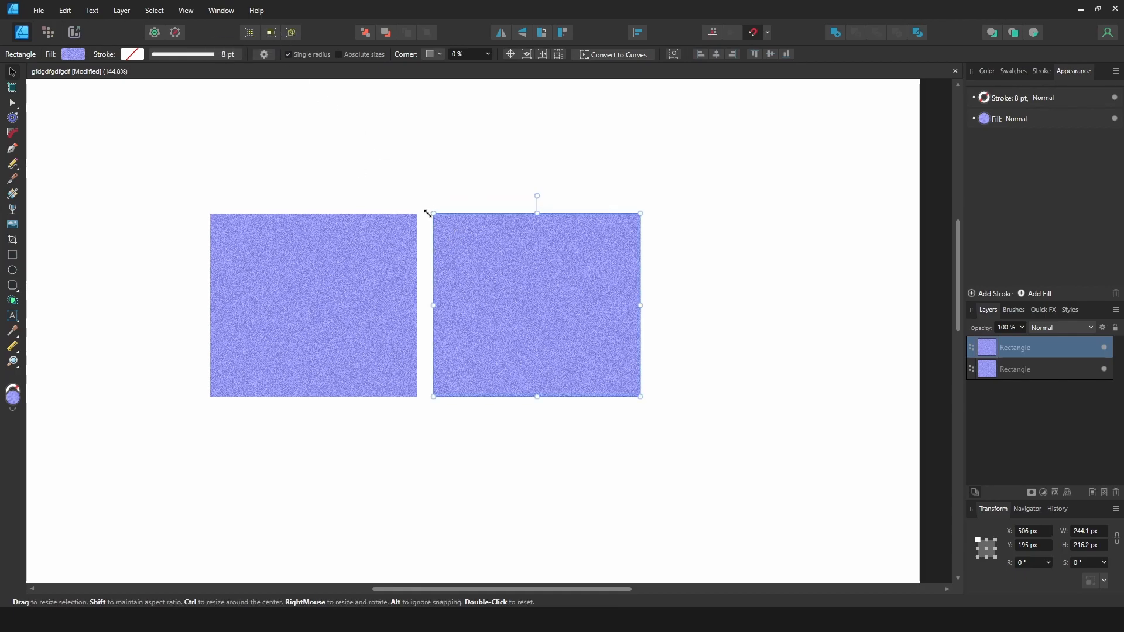
{"action": "left_click_drag", "start_coordinate": [458, 228], "coordinate": [527, 229]}
{"action": "left_click_drag", "start_coordinate": [451, 169], "coordinate": [524, 216]}
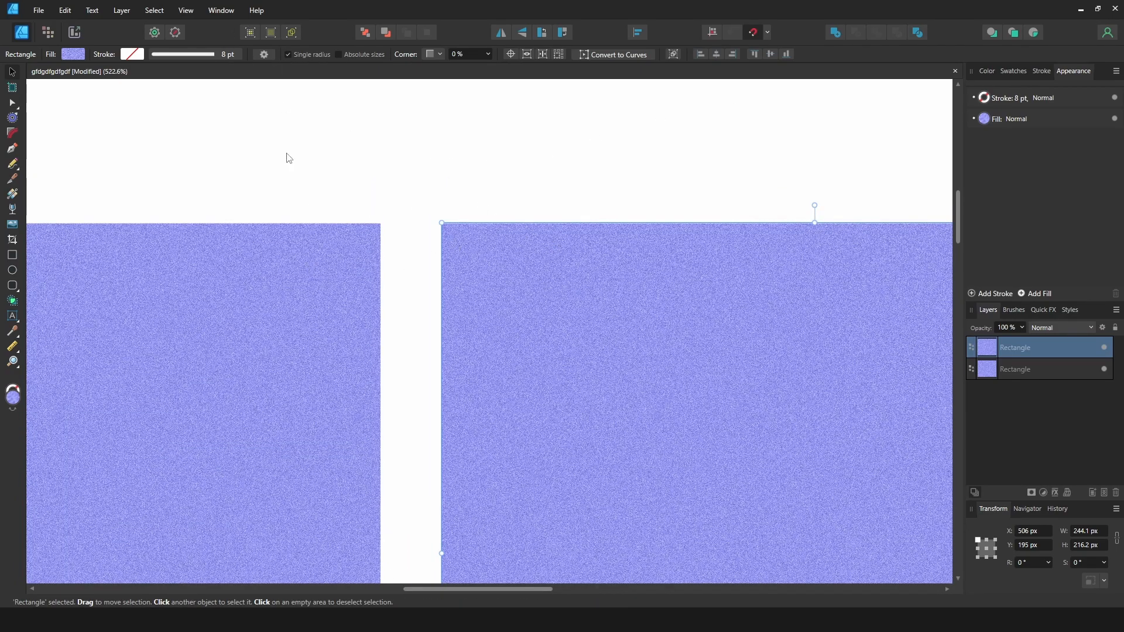
- Select both rectangles and display them in outline view mode
{"action": "left_click", "coordinate": [340, 254], "text": "shift"}
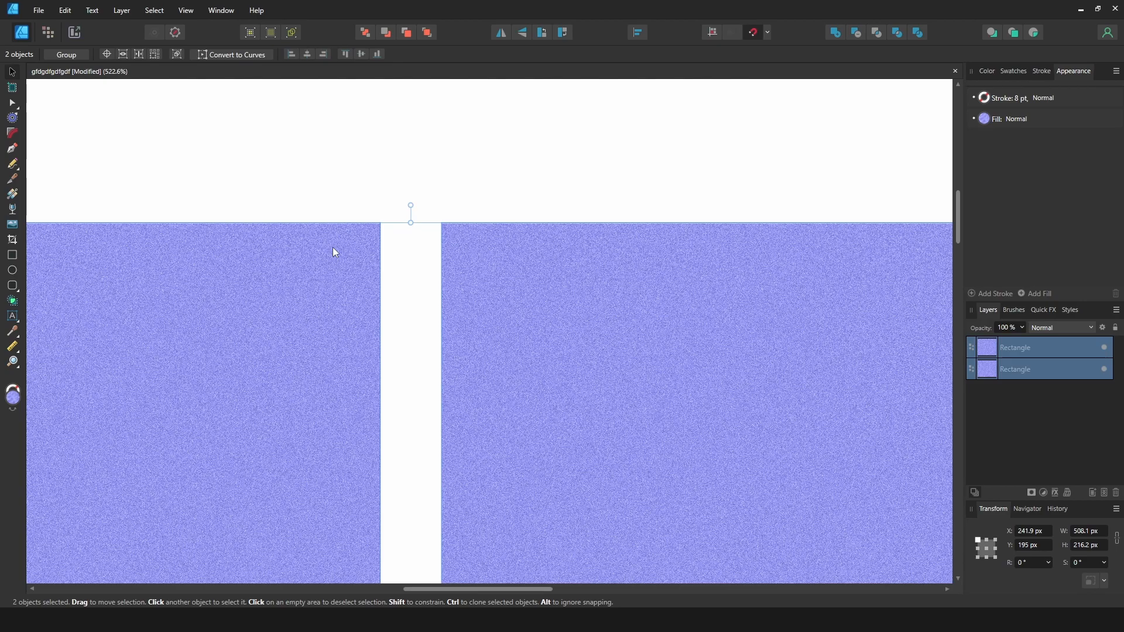
{"action": "left_click", "coordinate": [295, 35]}
{"action": "left_click_drag", "start_coordinate": [520, 262], "coordinate": [159, 308]}
{"action": "left_click_drag", "start_coordinate": [505, 317], "coordinate": [443, 302]}
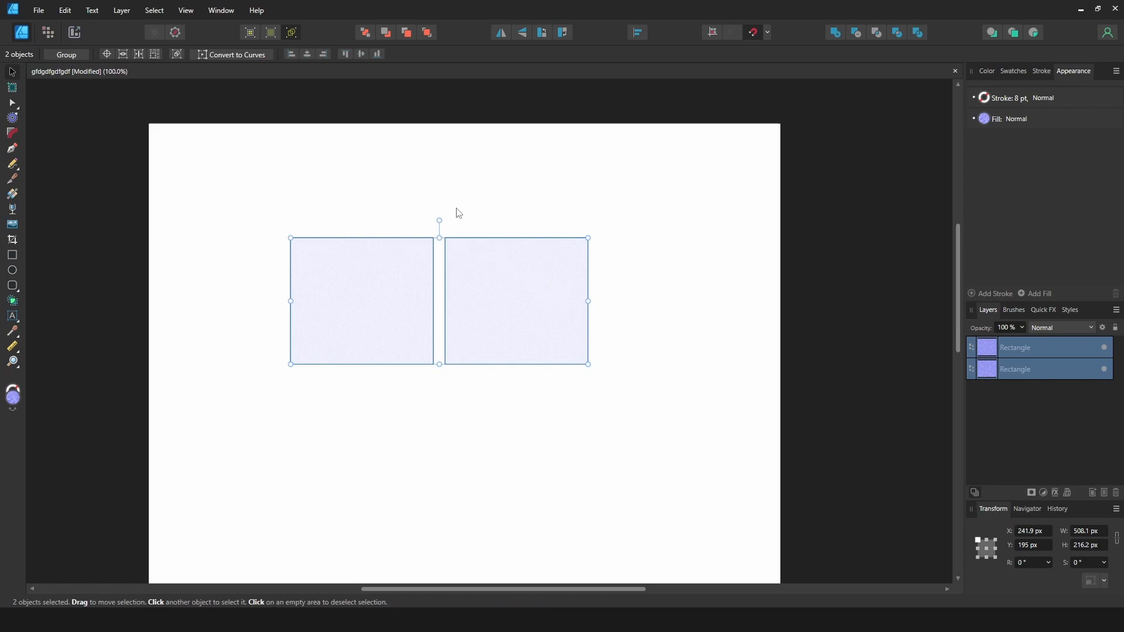
- Move the right rectangle to X 502 px, then select both rectangles and turn off outline view mode
{"action": "left_click", "coordinate": [510, 190]}
{"action": "mouse_move", "coordinate": [508, 296]}
{"action": "left_mouse_down"}
{"action": "mouse_move", "coordinate": [475, 350]}
{"action": "mouse_move", "coordinate": [390, 336]}
{"action": "mouse_move", "coordinate": [496, 302]}
{"action": "left_mouse_up"}
{"action": "key", "text": "ctrl+space"}
{"action": "key", "text": "ctrl+space"}
{"action": "left_click_drag", "start_coordinate": [450, 274], "coordinate": [684, 184]}
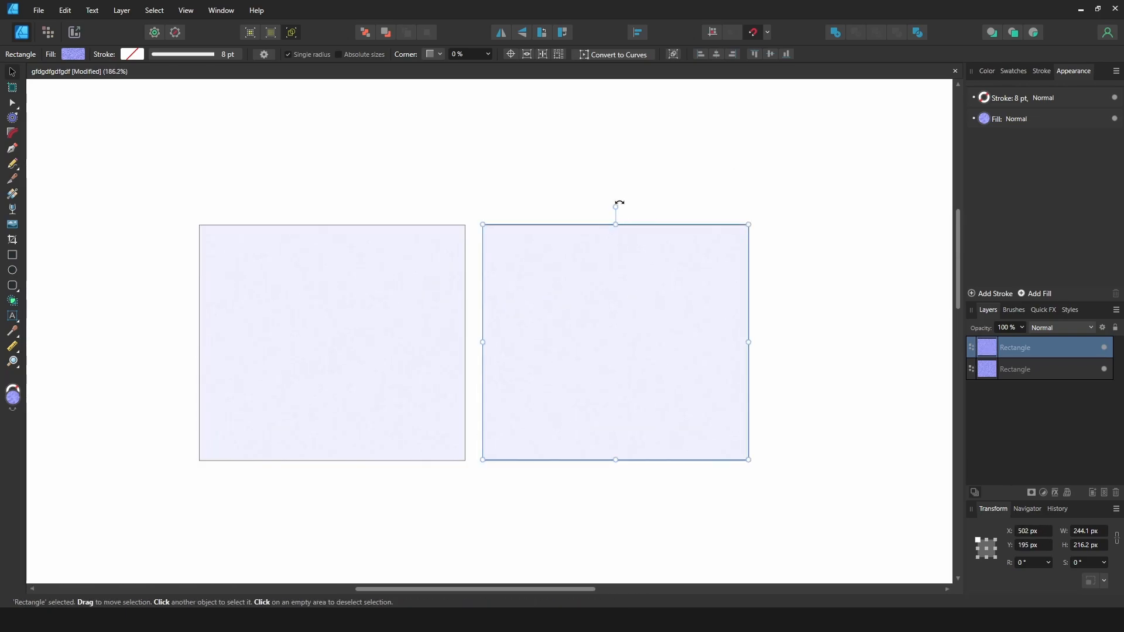
{"action": "left_click", "coordinate": [313, 200], "text": "shift"}
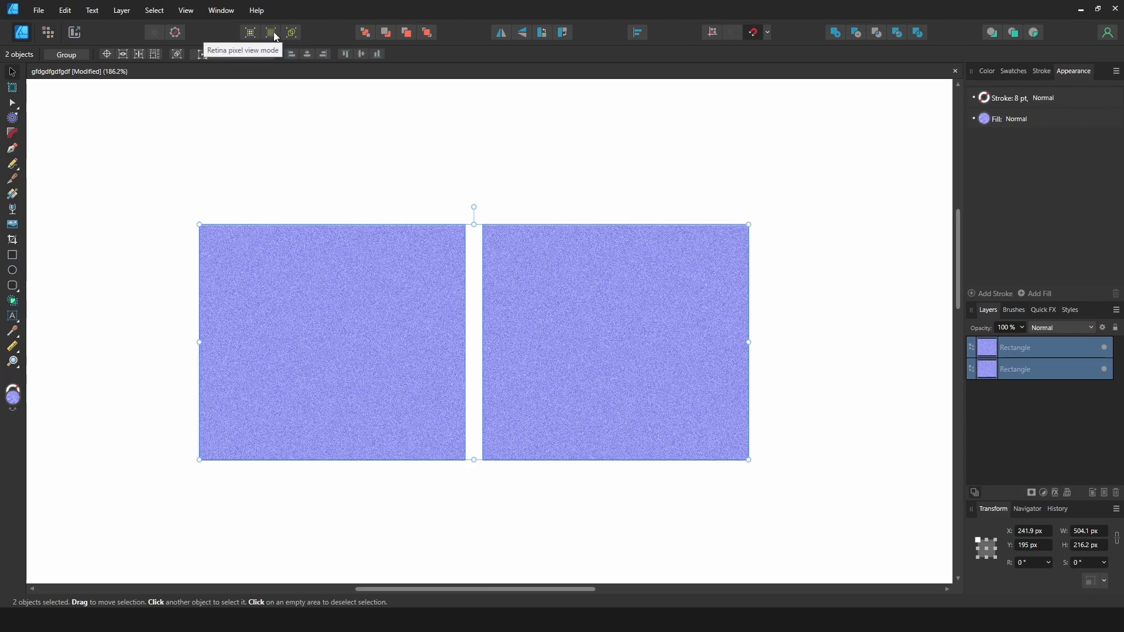
- Try Retina pixel view mode, switch to pixel view mode, and examine the rectangles' top edges beside the gap
{"action": "left_click", "coordinate": [273, 34]}
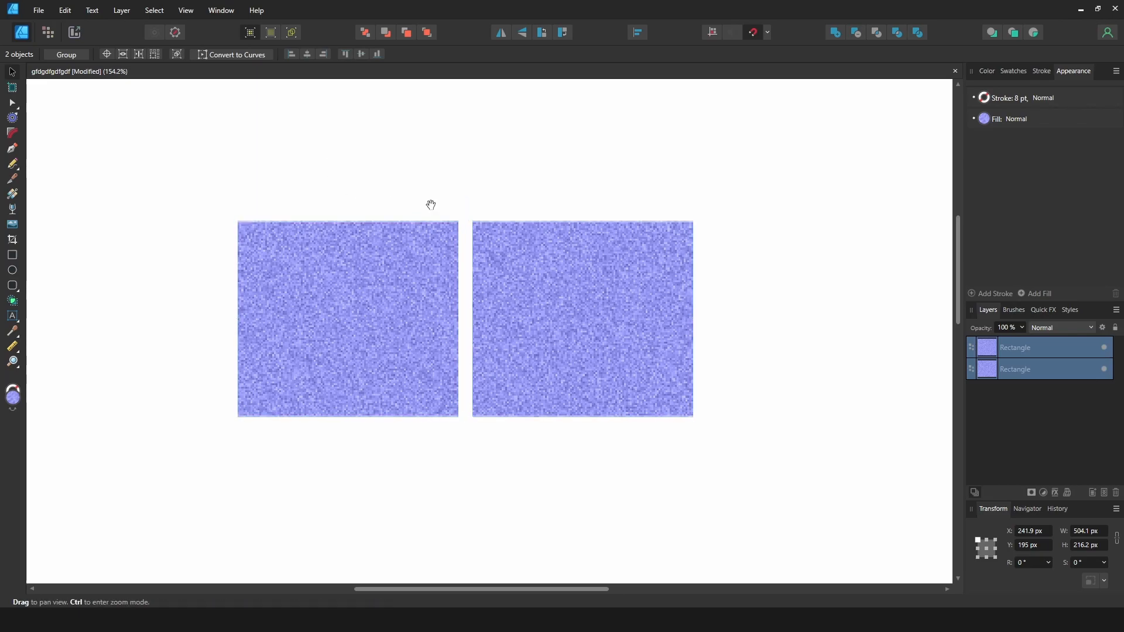
{"action": "left_click_drag", "start_coordinate": [481, 204], "coordinate": [143, 264]}
{"action": "left_click_drag", "start_coordinate": [478, 183], "coordinate": [554, 201]}
{"action": "left_click_drag", "start_coordinate": [356, 324], "coordinate": [545, 229]}
{"action": "left_click_drag", "start_coordinate": [422, 262], "coordinate": [627, 180]}
{"action": "left_click_drag", "start_coordinate": [344, 243], "coordinate": [554, 167]}
{"action": "left_click_drag", "start_coordinate": [456, 220], "coordinate": [431, 239]}
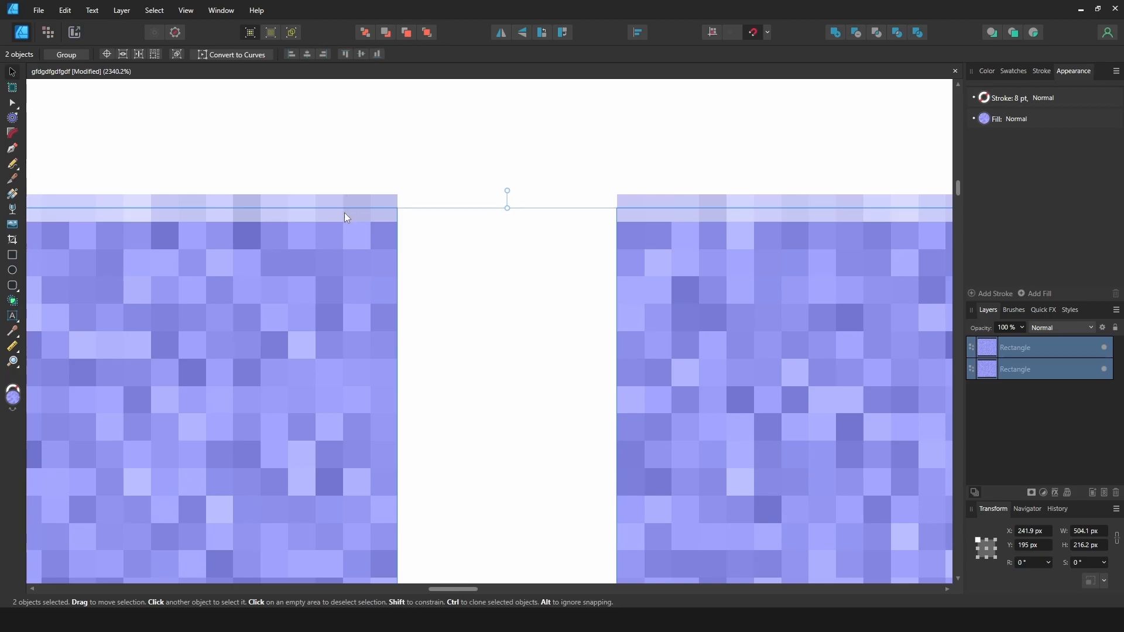
- Turn off pixel view mode and examine the left rectangle's corner at the gap in vector view
{"action": "left_click", "coordinate": [252, 33]}
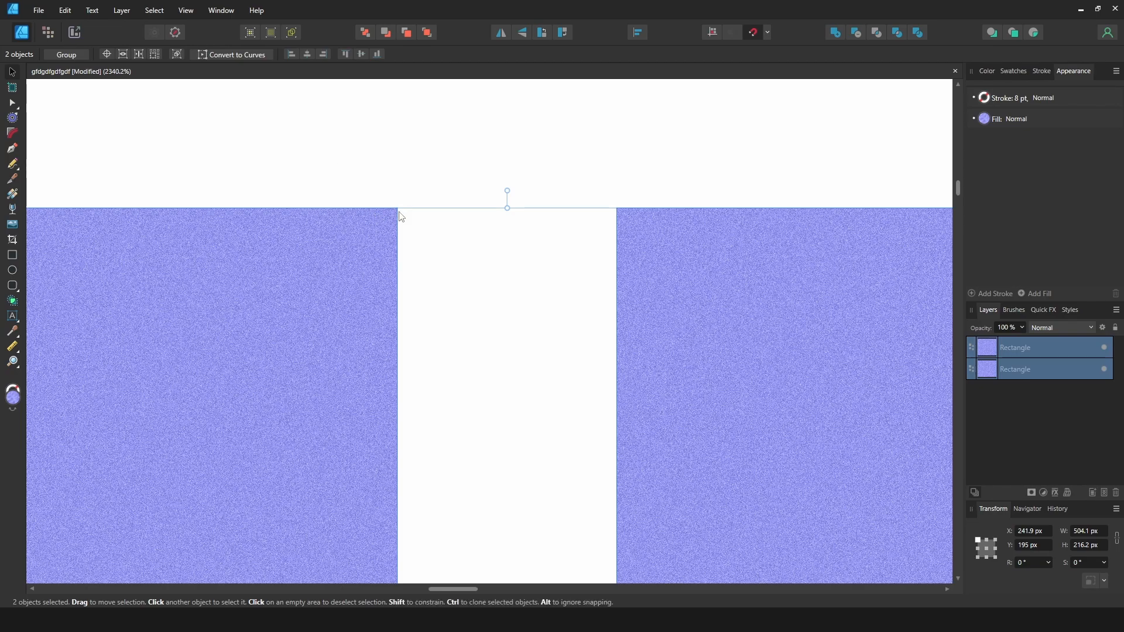
{"action": "key", "text": "ctrl+space"}
{"action": "left_click_drag", "start_coordinate": [390, 219], "coordinate": [539, 129]}
{"action": "left_click_drag", "start_coordinate": [433, 182], "coordinate": [309, 279]}
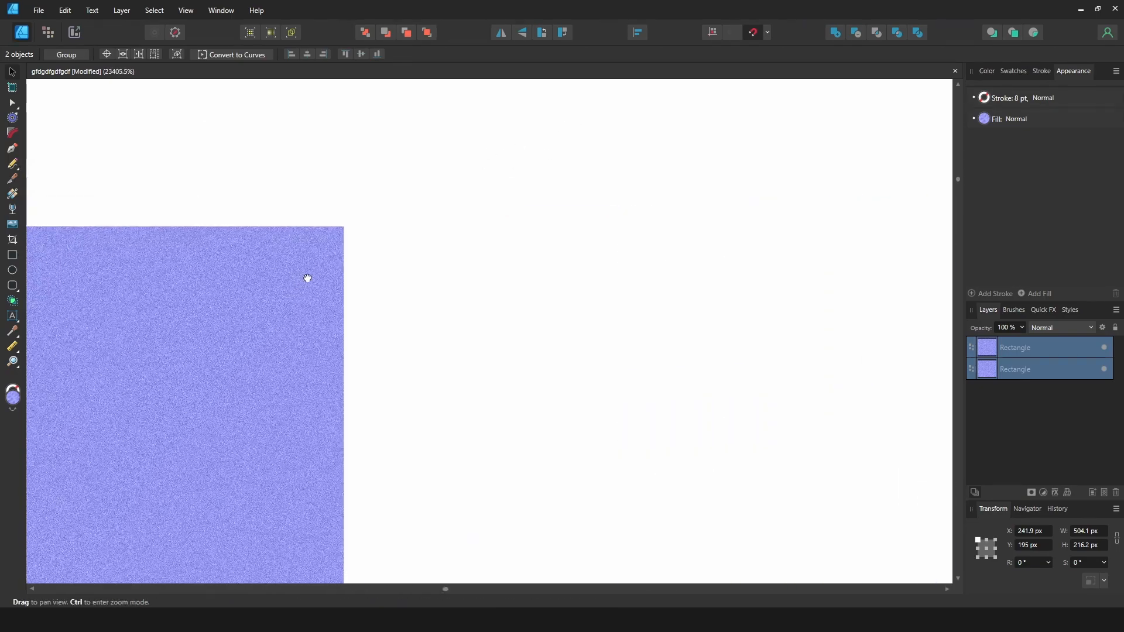
- Compare the rectangles' noise and top edges in pixel and Retina pixel view modes, then return to the normal full-page view
{"action": "left_click", "coordinate": [251, 33]}
{"action": "key", "text": "ctrl+space"}
{"action": "left_click_drag", "start_coordinate": [401, 244], "coordinate": [301, 337]}
{"action": "left_click_drag", "start_coordinate": [538, 331], "coordinate": [389, 352]}
{"action": "left_click_drag", "start_coordinate": [595, 414], "coordinate": [391, 323]}
{"action": "left_click_drag", "start_coordinate": [464, 243], "coordinate": [271, 337]}
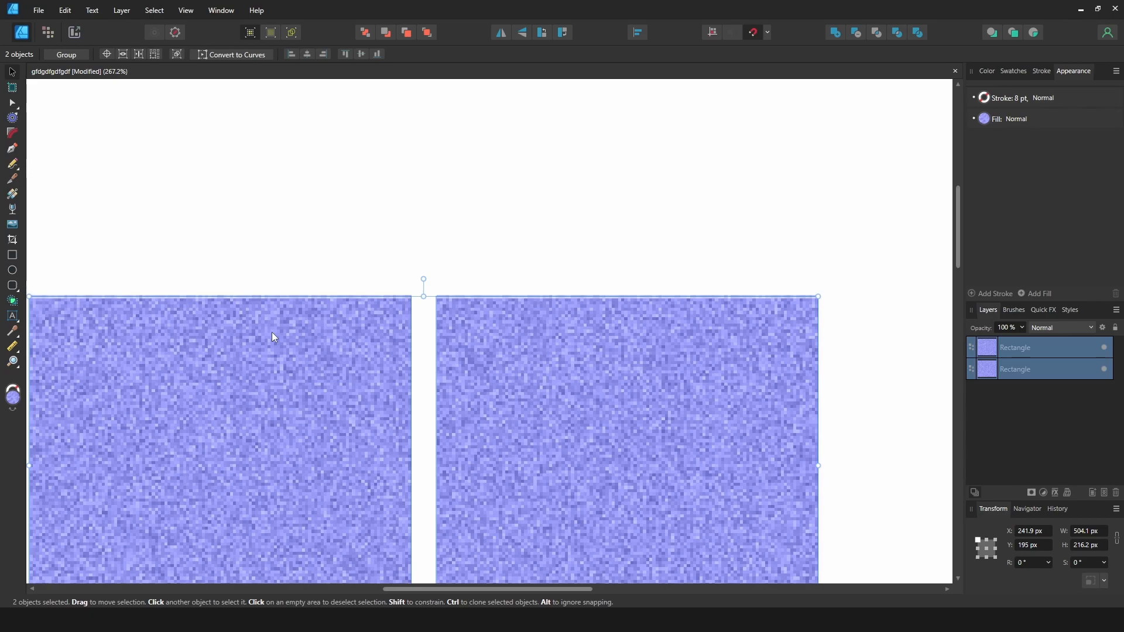
{"action": "left_click_drag", "start_coordinate": [336, 304], "coordinate": [540, 204]}
{"action": "left_click_drag", "start_coordinate": [522, 282], "coordinate": [395, 199]}
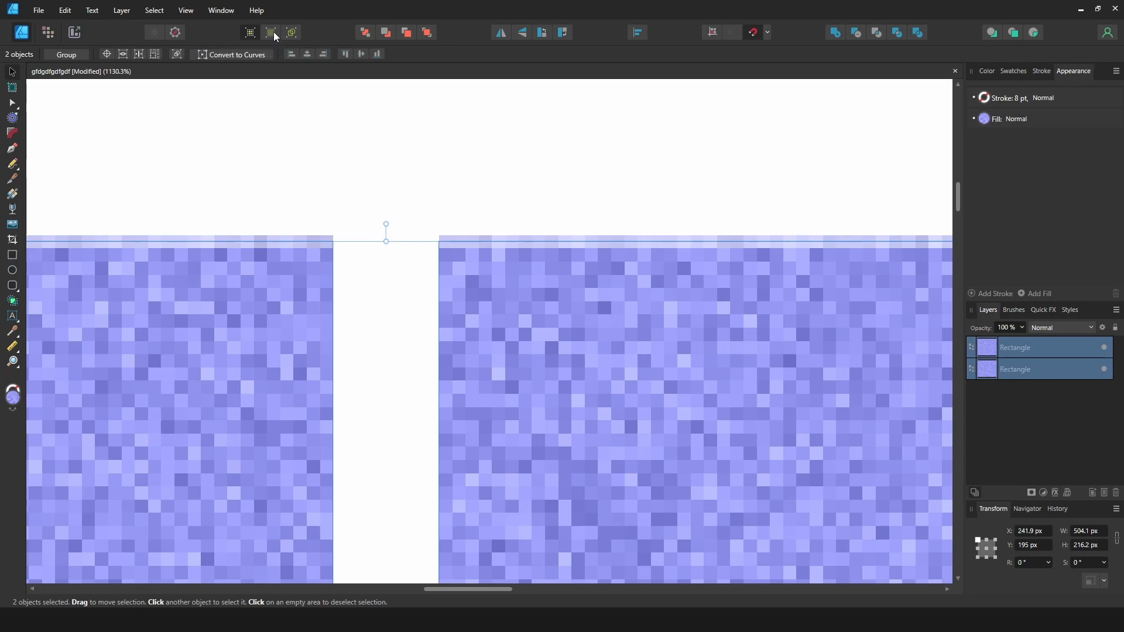
{"action": "left_click", "coordinate": [272, 34]}
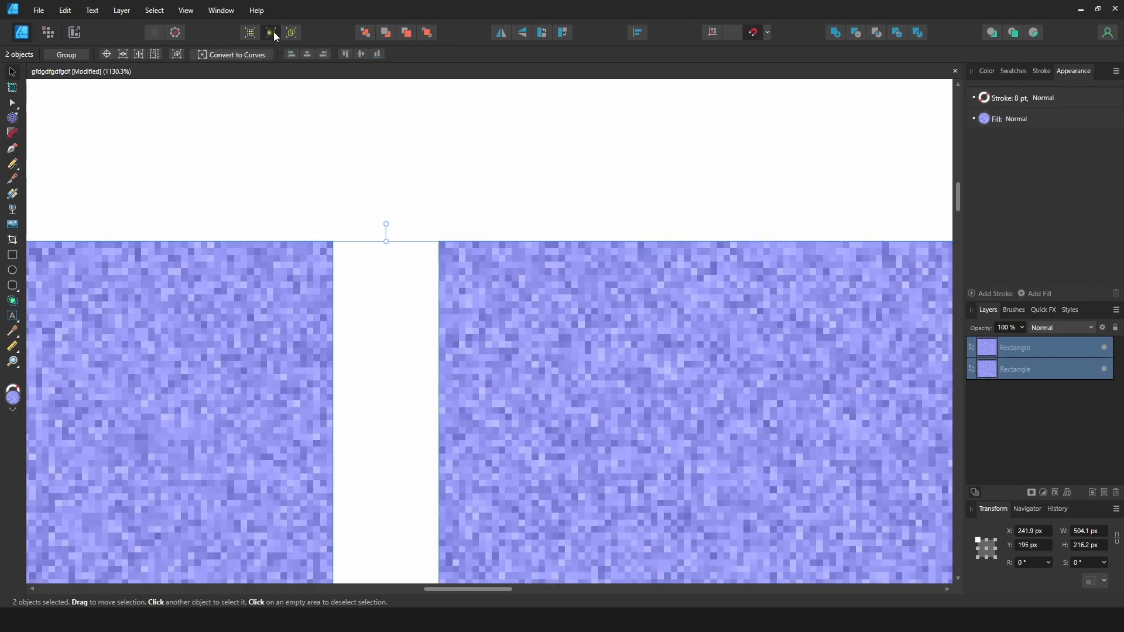
{"action": "key", "text": "ctrl+0"}
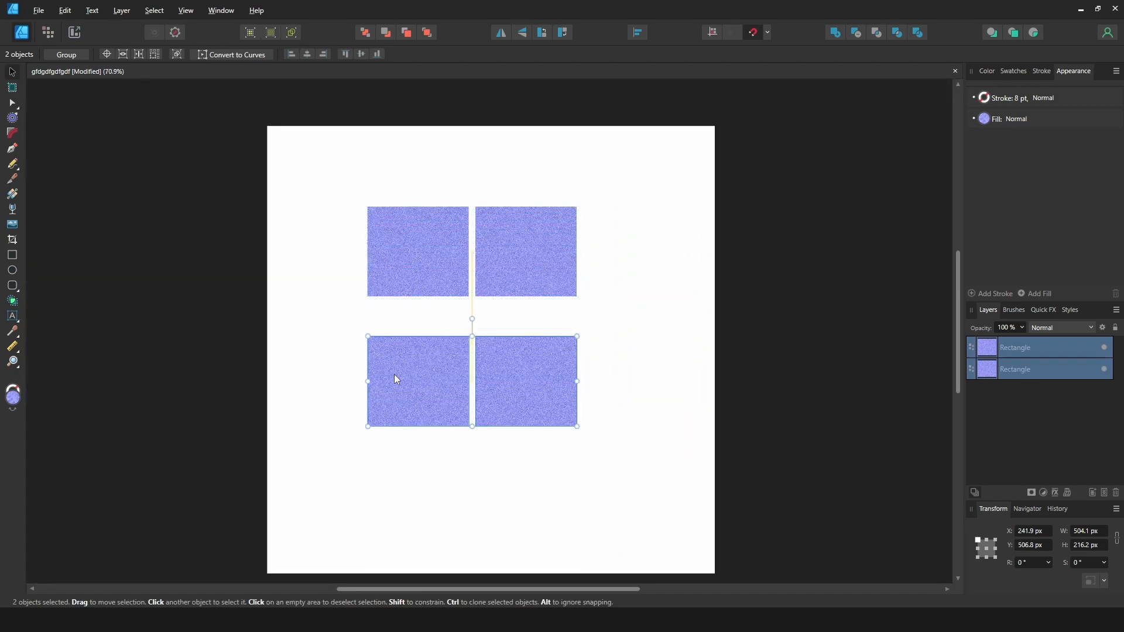
- Duplicate both rectangles directly below at Y 508.3 px and fill the copies with bright blue (HSL 238, 100, 52)
{"action": "left_click_drag", "start_coordinate": [395, 374], "coordinate": [395, 375]}
{"action": "left_click_drag", "start_coordinate": [94, 285], "coordinate": [105, 246]}
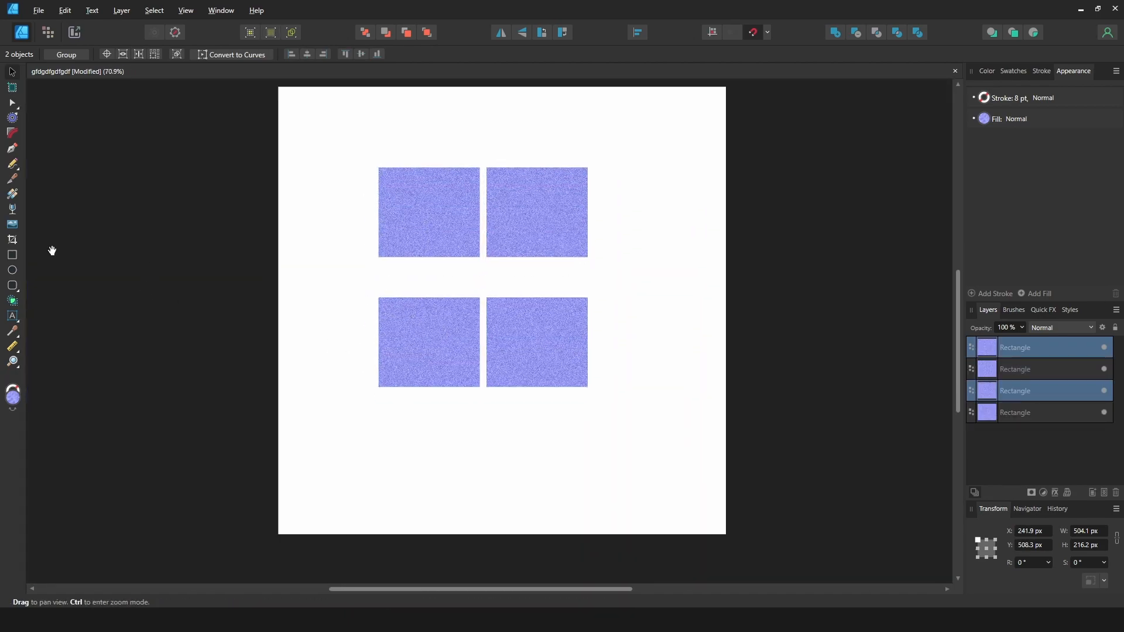
{"action": "left_click", "coordinate": [984, 119]}
{"action": "left_click_drag", "start_coordinate": [975, 216], "coordinate": [992, 173]}
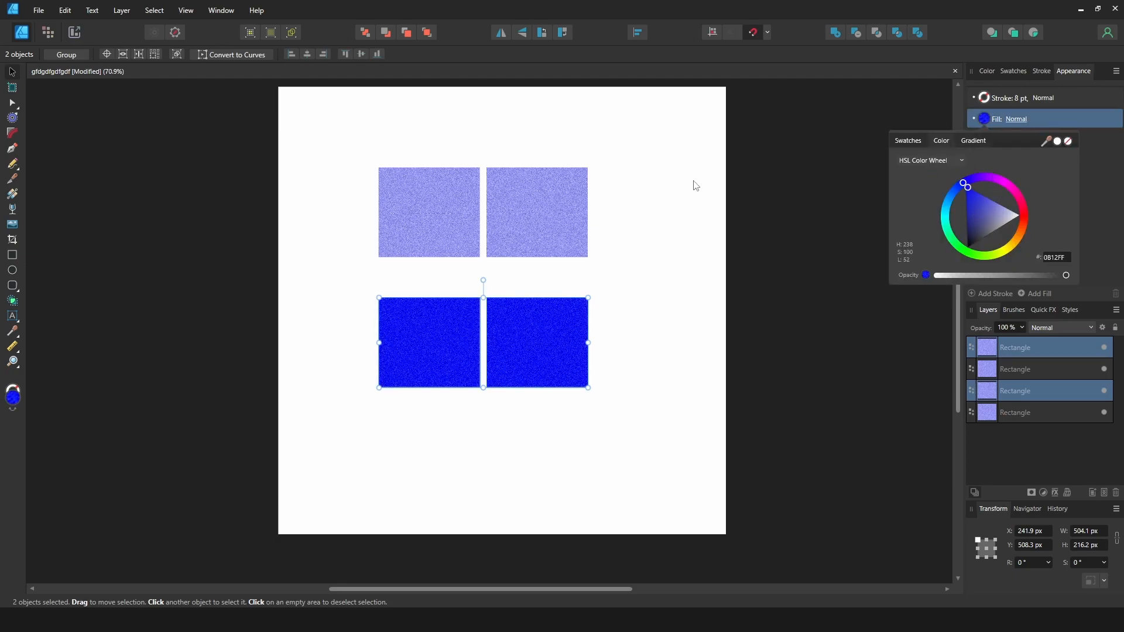
- Duplicate the blue pair into a third row at Y 732.6 px and fill the copies red (HSL 347, 100, 52)
{"action": "mouse_move", "coordinate": [506, 368]}
{"action": "left_mouse_down"}
{"action": "mouse_move", "coordinate": [668, 205]}
{"action": "mouse_move", "coordinate": [540, 337]}
{"action": "mouse_move", "coordinate": [522, 331]}
{"action": "mouse_move", "coordinate": [526, 428]}
{"action": "left_mouse_up"}
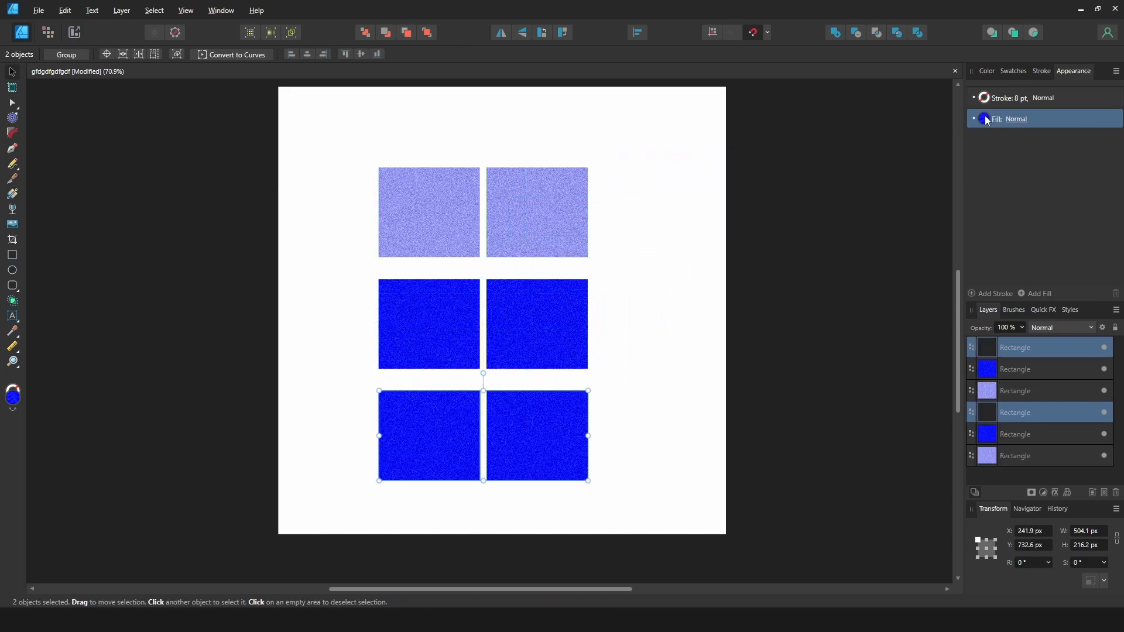
{"action": "left_click", "coordinate": [984, 119]}
{"action": "left_click", "coordinate": [1029, 209]}
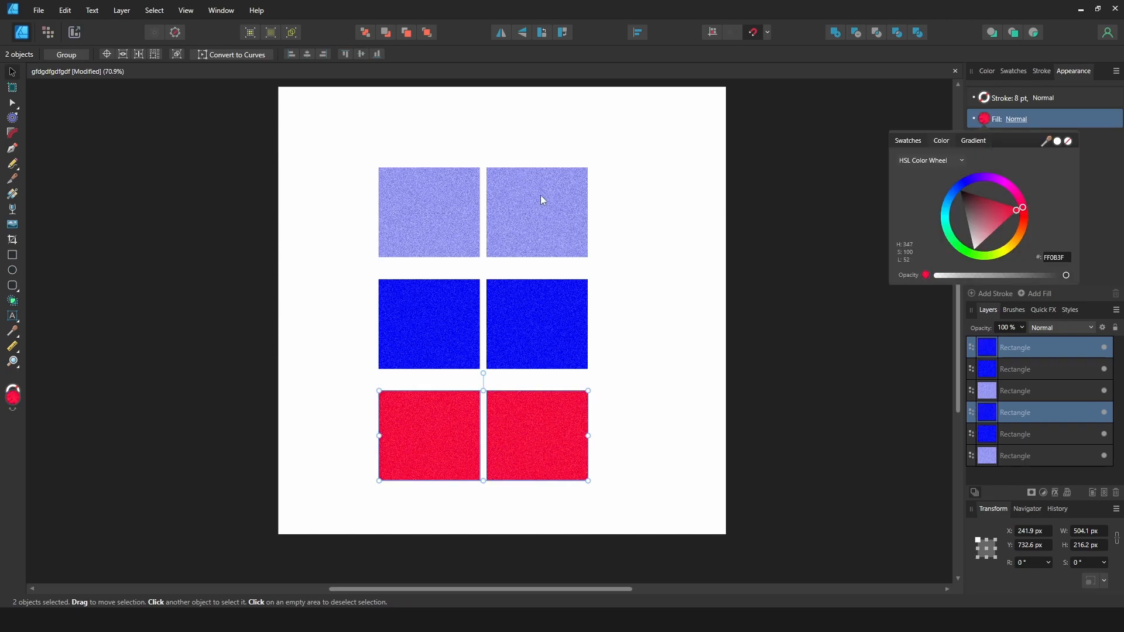
- Recolour the two rectangles of the top row dark green and deselect them
{"action": "left_click", "coordinate": [417, 199]}
{"action": "left_click", "coordinate": [573, 237], "text": "shift"}
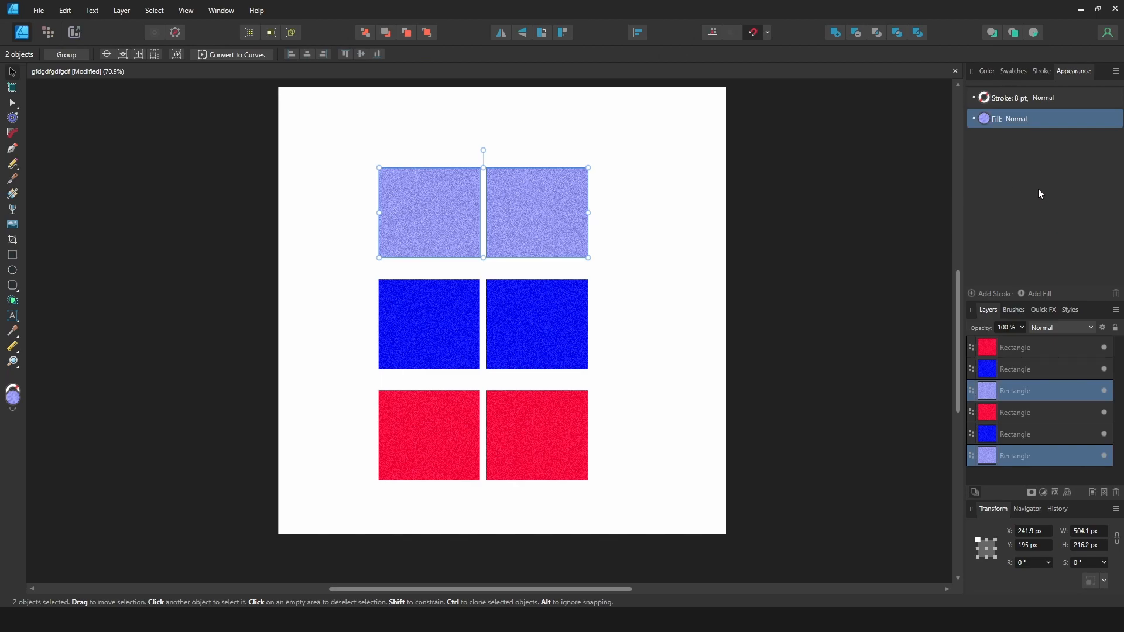
{"action": "left_click", "coordinate": [987, 120]}
{"action": "left_click", "coordinate": [975, 242]}
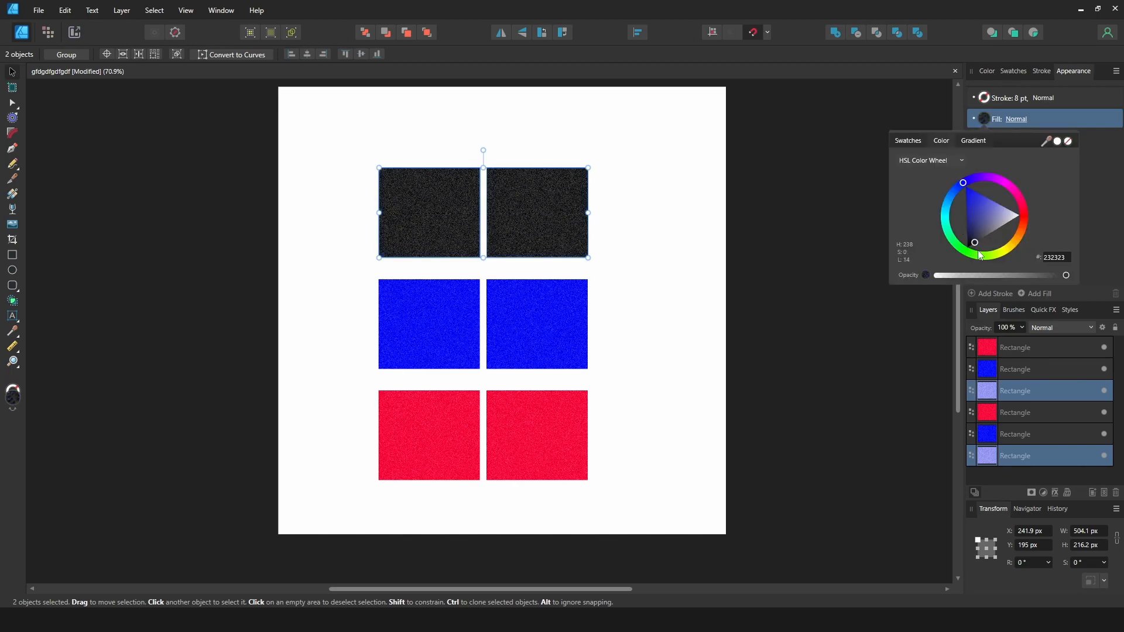
{"action": "left_click_drag", "start_coordinate": [964, 254], "coordinate": [994, 248]}
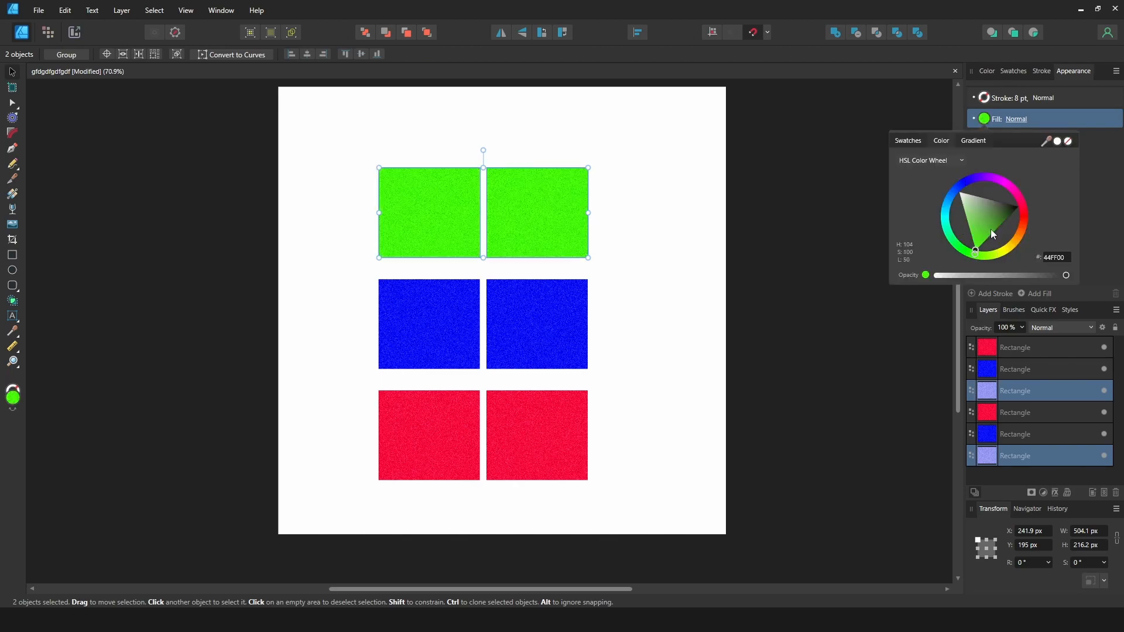
{"action": "left_click", "coordinate": [991, 229]}
{"action": "left_click", "coordinate": [291, 166]}
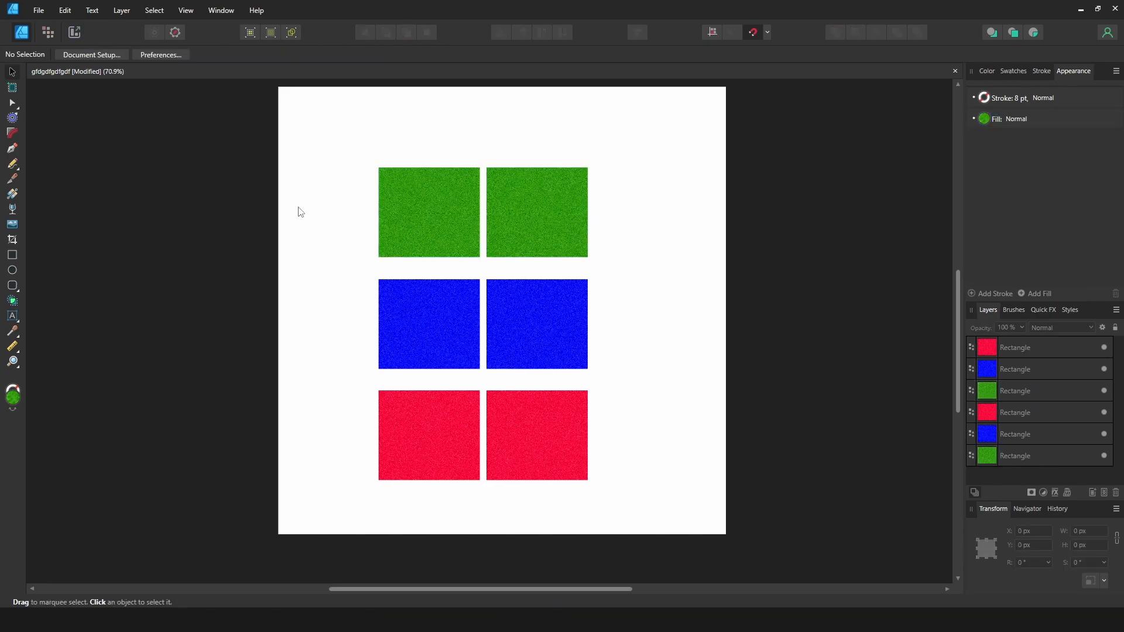
- Rearrange the blue, red and green rectangles into an overlapping cluster, with one green rectangle at X 396.4 px, Y 61 px
{"action": "left_click", "coordinate": [446, 322]}
{"action": "left_click_drag", "start_coordinate": [440, 334], "coordinate": [413, 267]}
{"action": "left_click_drag", "start_coordinate": [530, 329], "coordinate": [445, 200]}
{"action": "left_click_drag", "start_coordinate": [551, 446], "coordinate": [487, 276]}
{"action": "left_click_drag", "start_coordinate": [441, 440], "coordinate": [456, 307]}
{"action": "left_click_drag", "start_coordinate": [557, 232], "coordinate": [503, 166]}
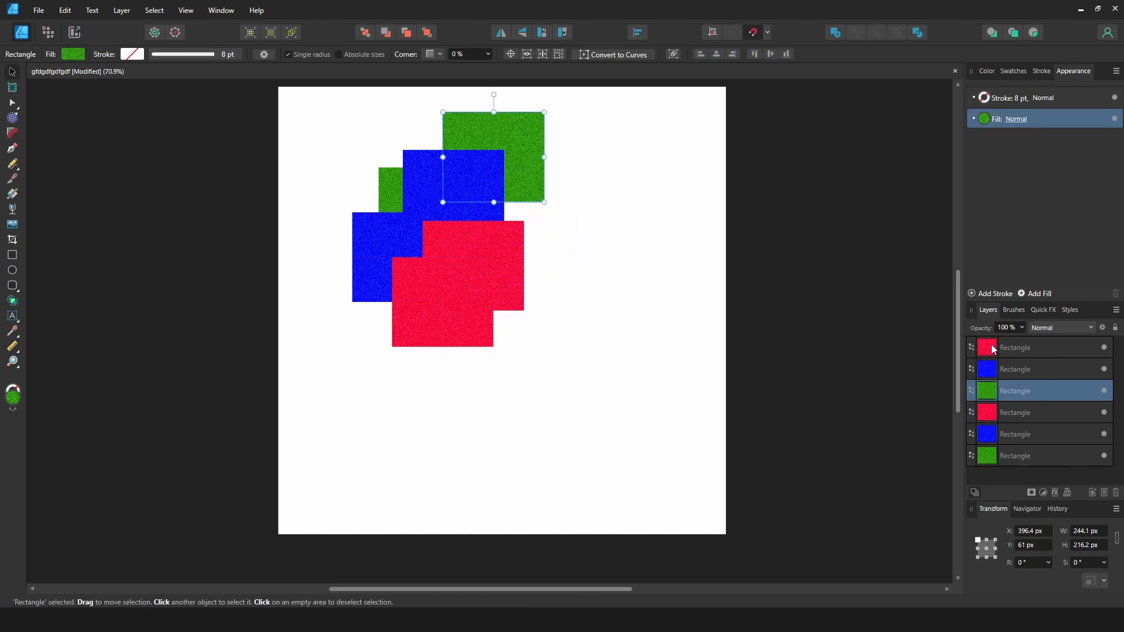
- Select the upper green rectangle of the cluster and move it to the back of the layer order
{"action": "left_click_drag", "start_coordinate": [994, 350], "coordinate": [998, 466]}
{"action": "left_click", "coordinate": [511, 134]}
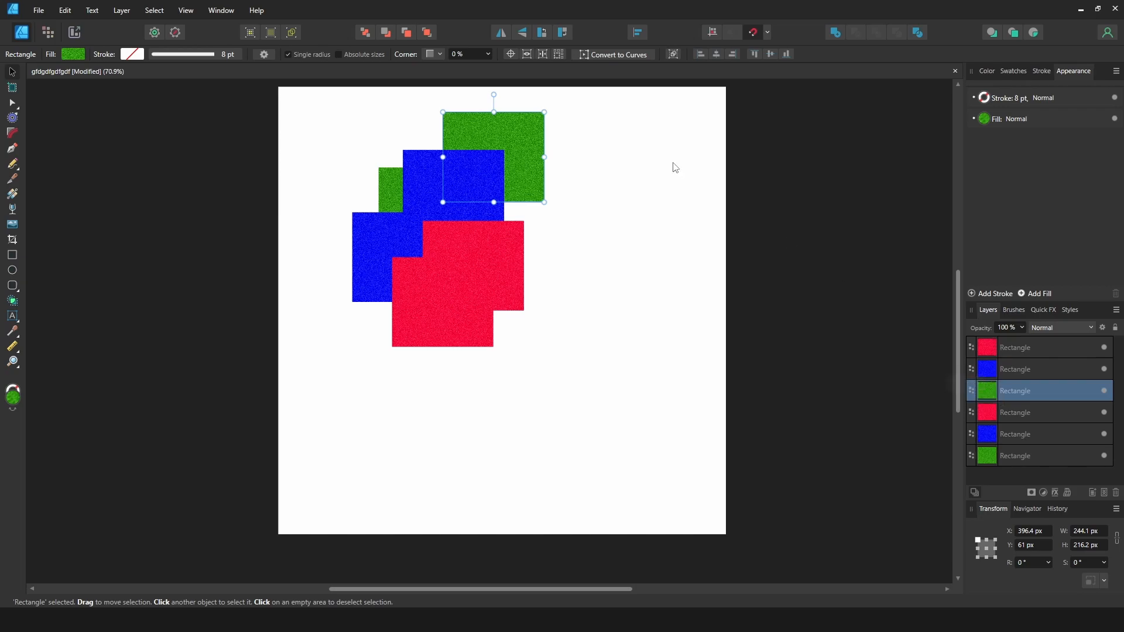
{"action": "left_click", "coordinate": [365, 32]}
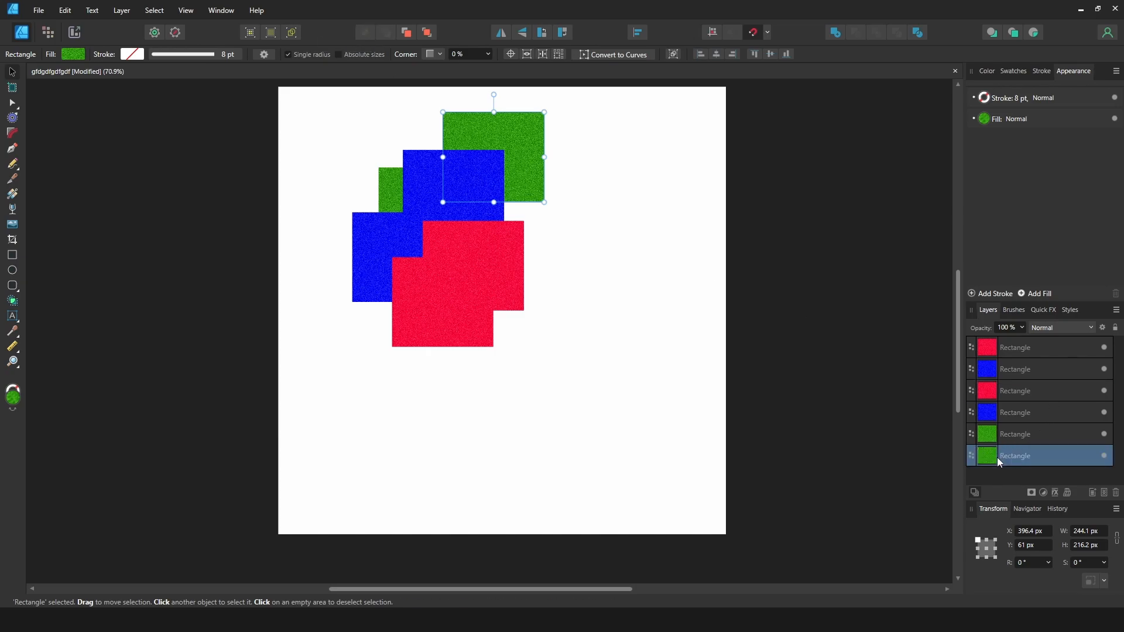
- Shift the green rectangle one layer forward and one back, then bring it forward one layer at a time to the top
{"action": "left_click", "coordinate": [410, 37]}
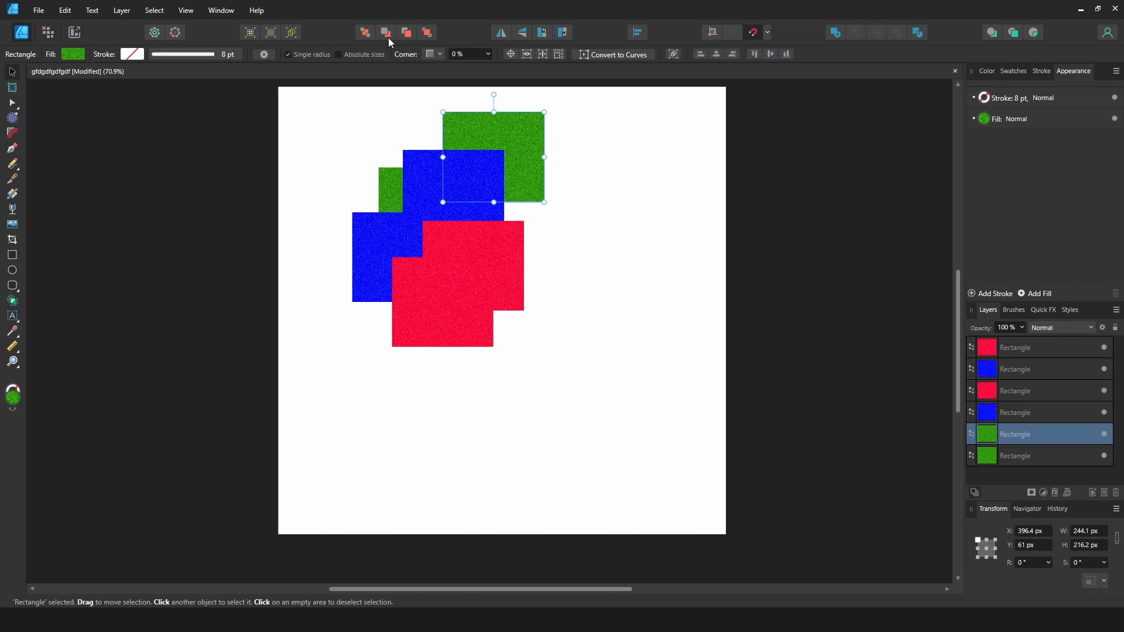
{"action": "left_click", "coordinate": [388, 36]}
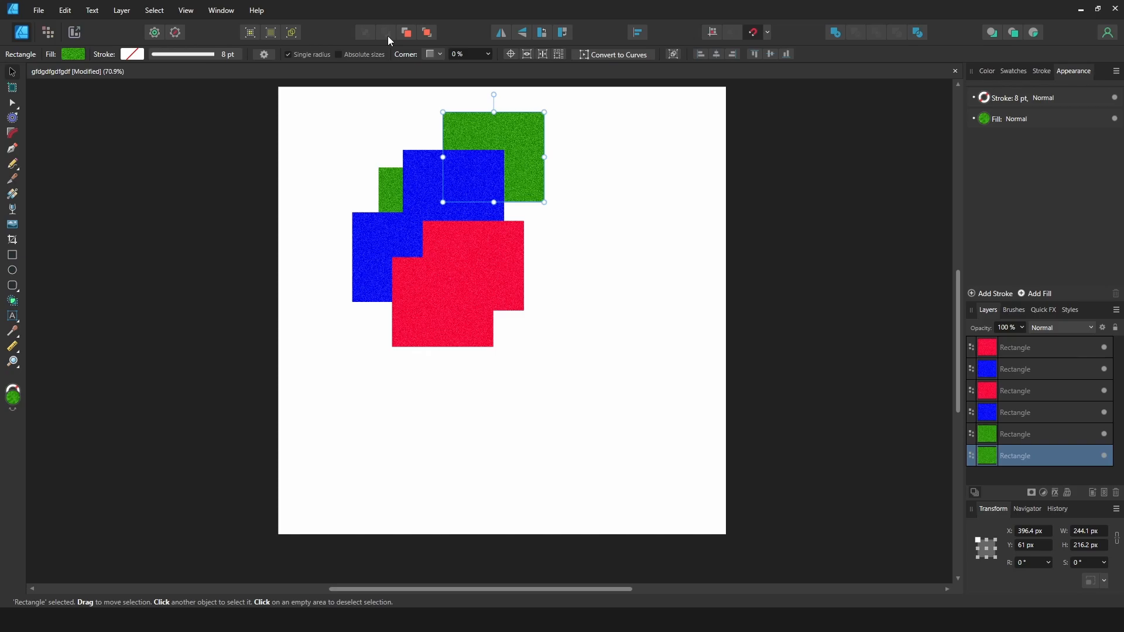
{"action": "left_click", "coordinate": [410, 33]}
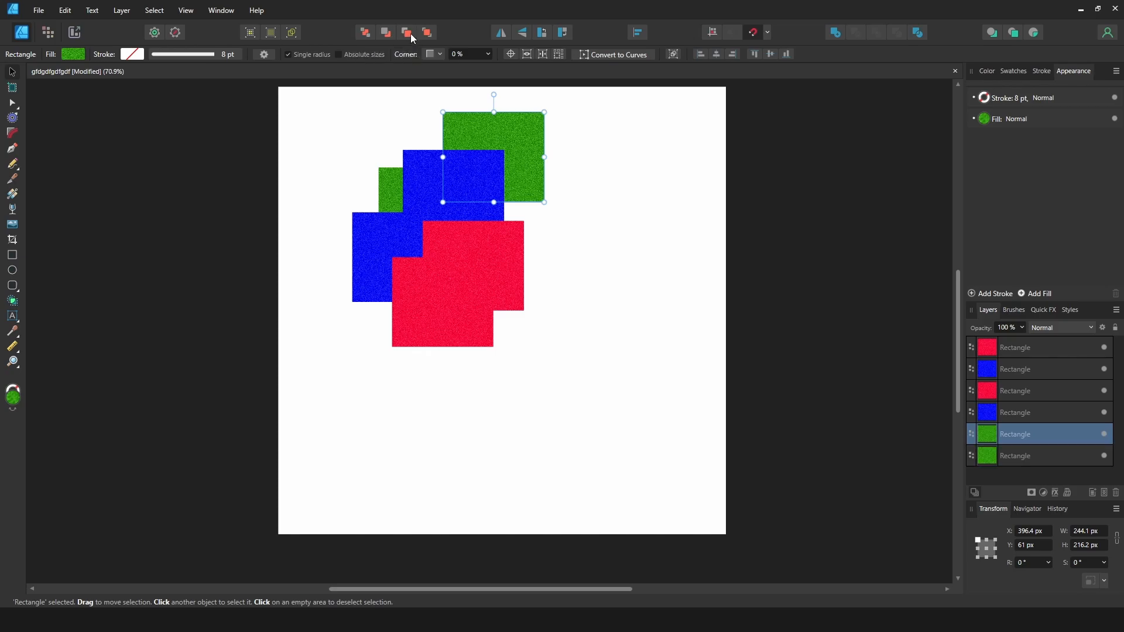
{"action": "left_click", "coordinate": [410, 34]}
{"action": "left_click", "coordinate": [410, 33]}
{"action": "left_click", "coordinate": [410, 34]}
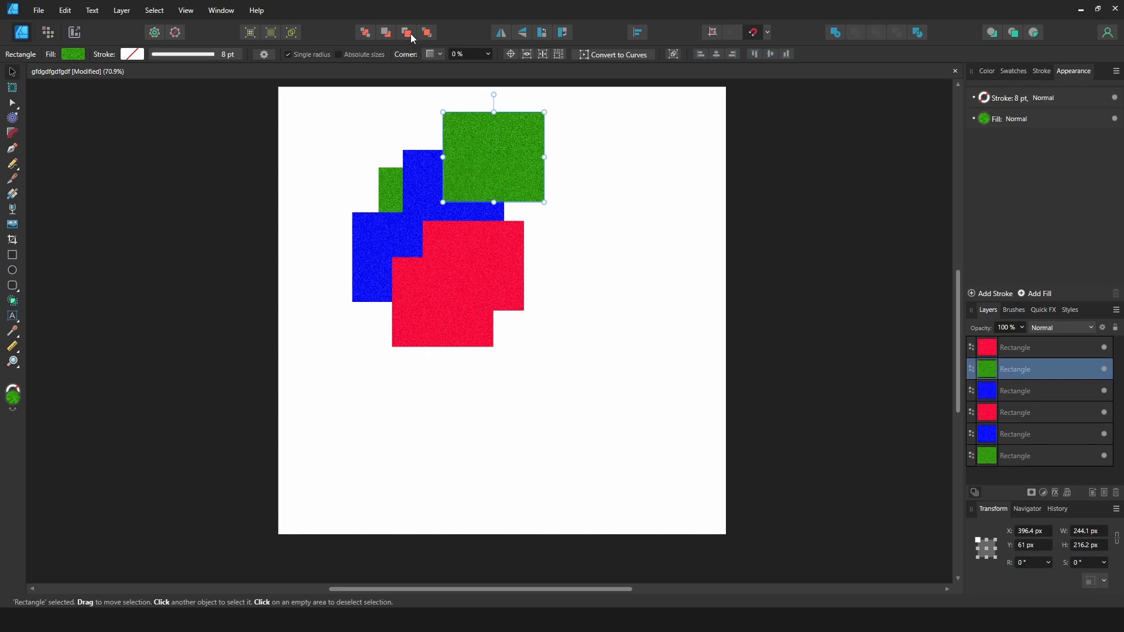
{"action": "left_click", "coordinate": [409, 33]}
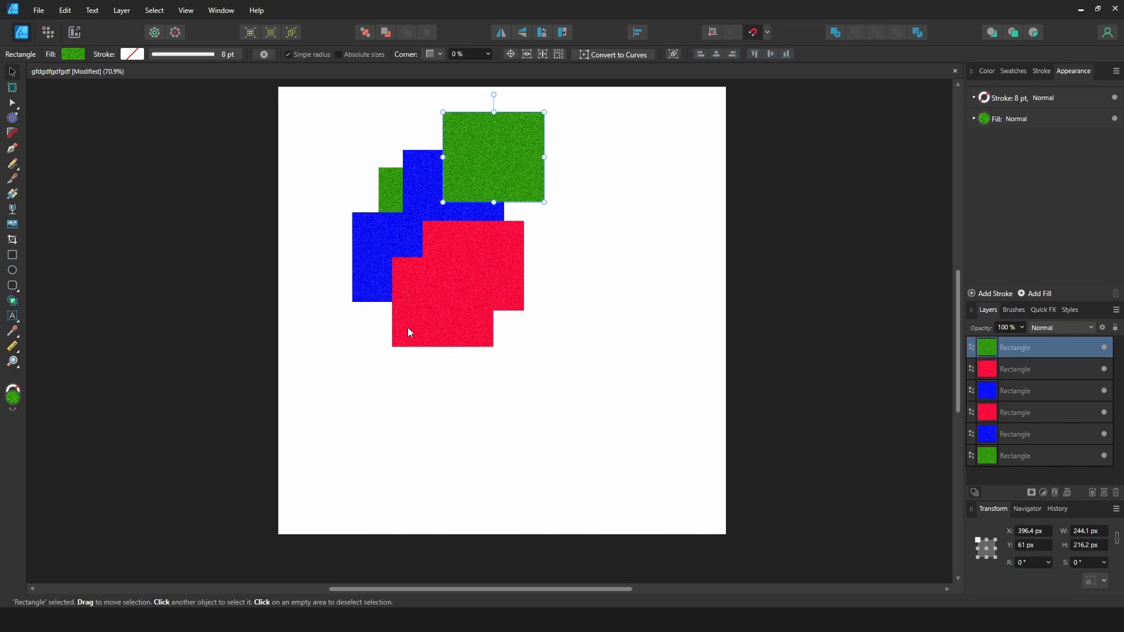
- Send the green rectangle to the back, bring it to the front, and reposition it at X 364 px, Y 58.1 px
{"action": "left_click", "coordinate": [366, 32]}
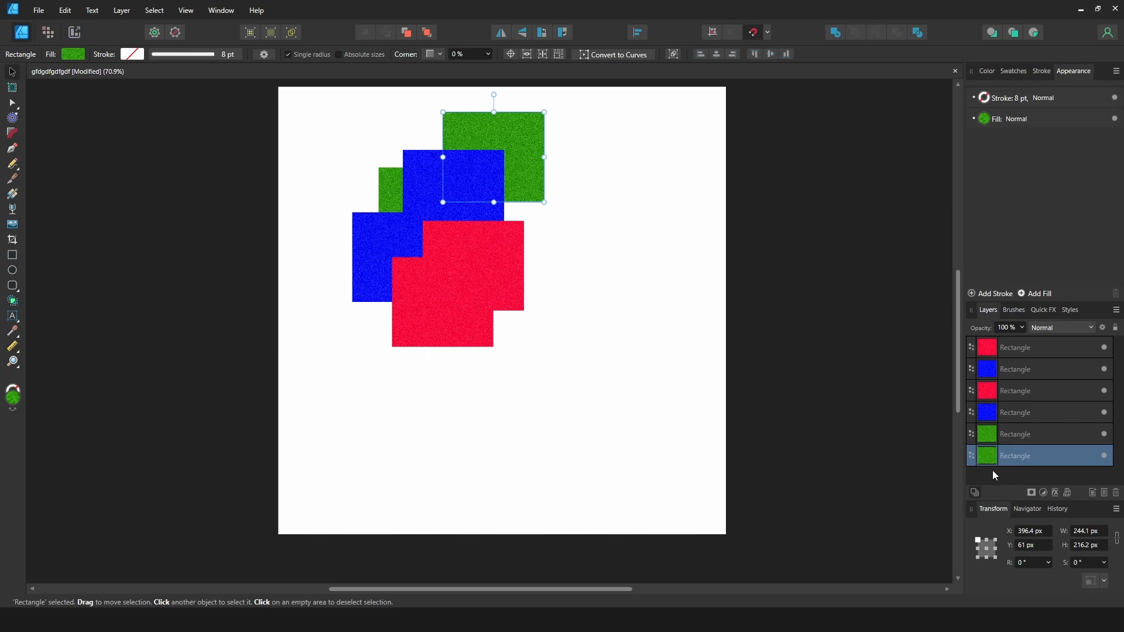
{"action": "left_click", "coordinate": [431, 32]}
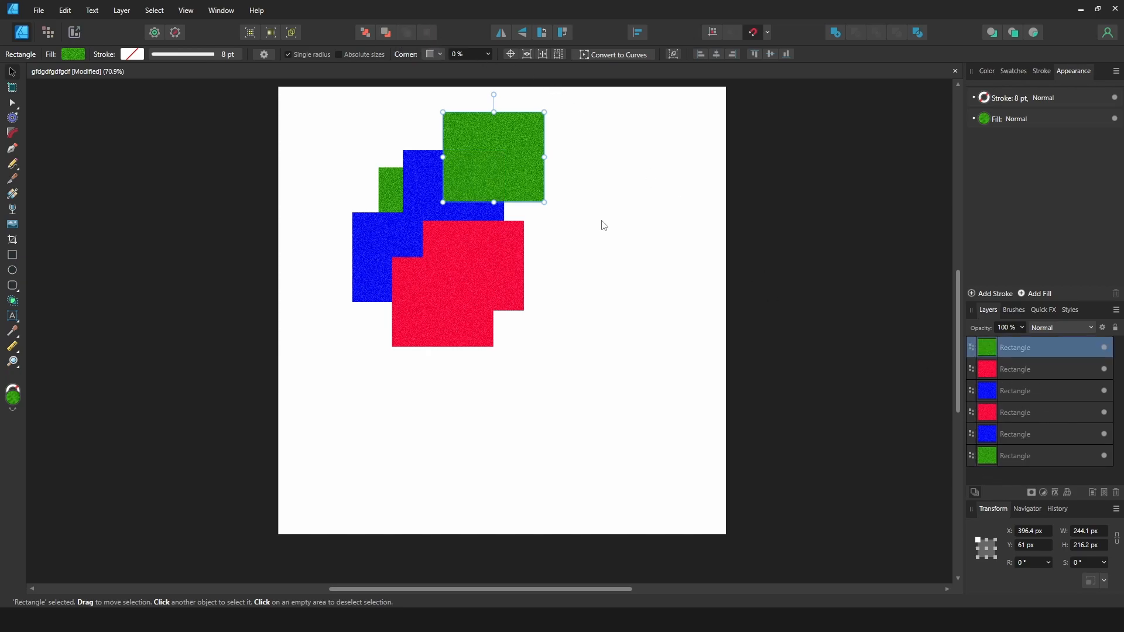
{"action": "mouse_move", "coordinate": [496, 152]}
{"action": "left_mouse_down"}
{"action": "mouse_move", "coordinate": [518, 206]}
{"action": "mouse_move", "coordinate": [483, 154]}
{"action": "left_mouse_up"}
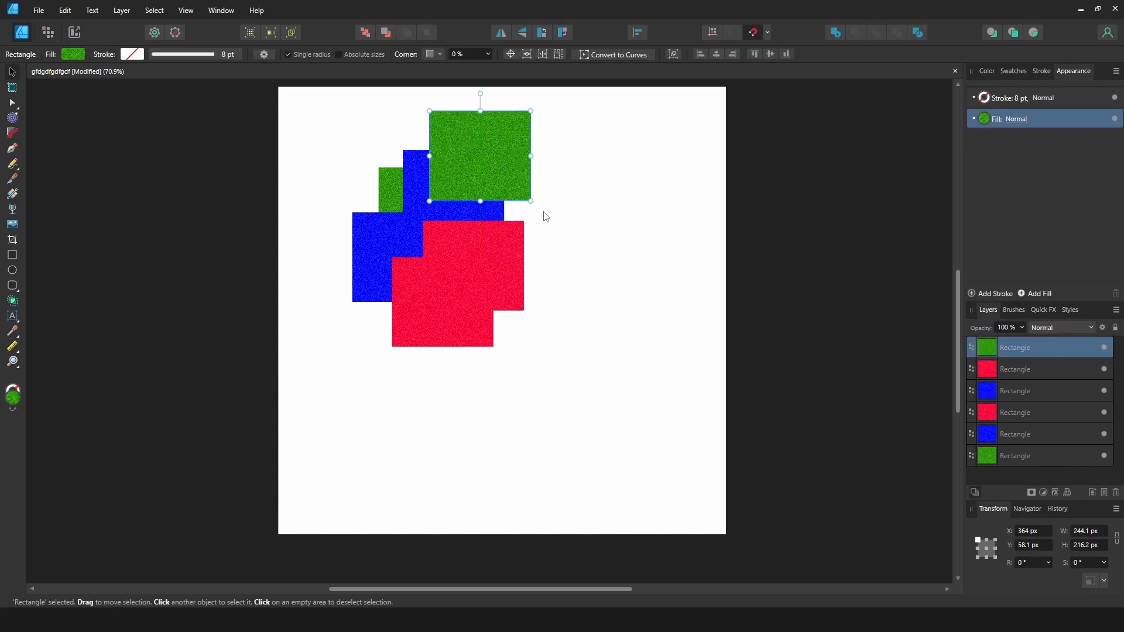
- Move the selected green rectangle backward one layer at a time to the bottom of the layer order
{"action": "key", "text": "ctrl+bracketleft"}
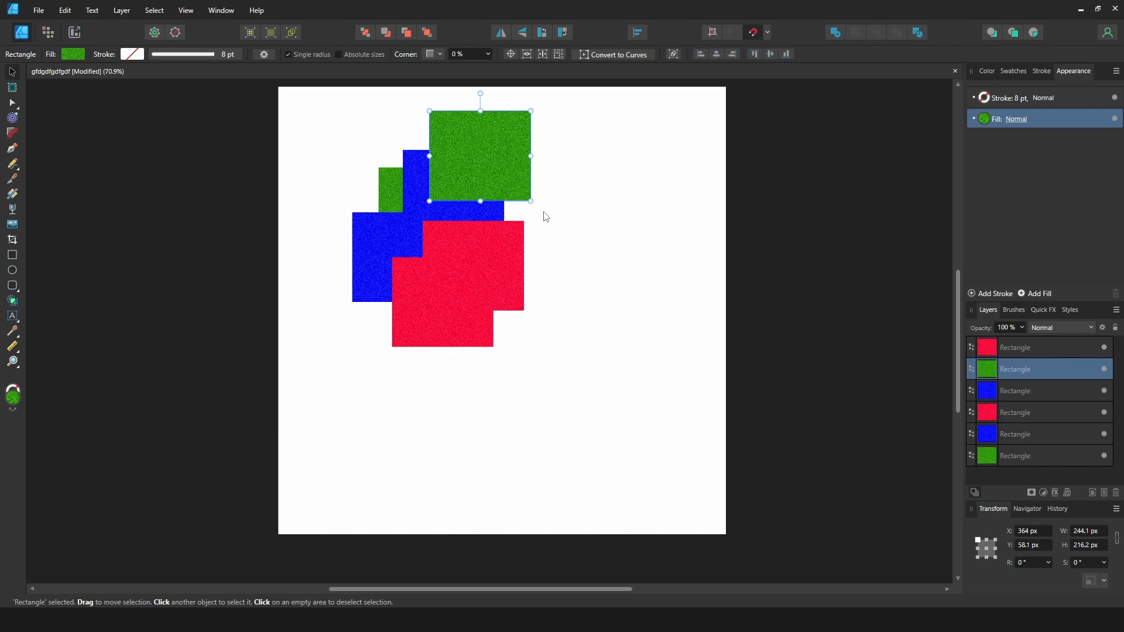
{"action": "key", "text": "ctrl+bracketleft"}
{"action": "key", "text": "ctrl+bracketleft"}
{"action": "key", "text": "ctrl+bracketleft"}
{"action": "key", "text": "ctrl+bracketleft"}
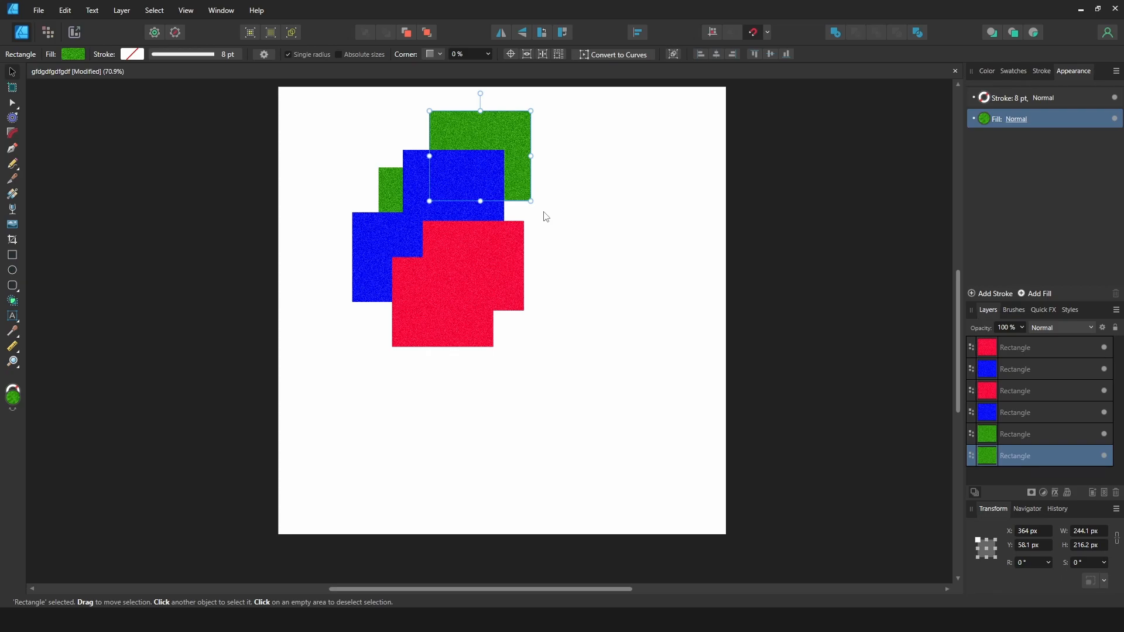
- Raise the green rectangle three layers, then lower it again to just above the other green rectangle
{"action": "key", "text": "ctrl+bracketright"}
{"action": "key", "text": "ctrl+bracketright"}
{"action": "key", "text": "ctrl+bracketright"}
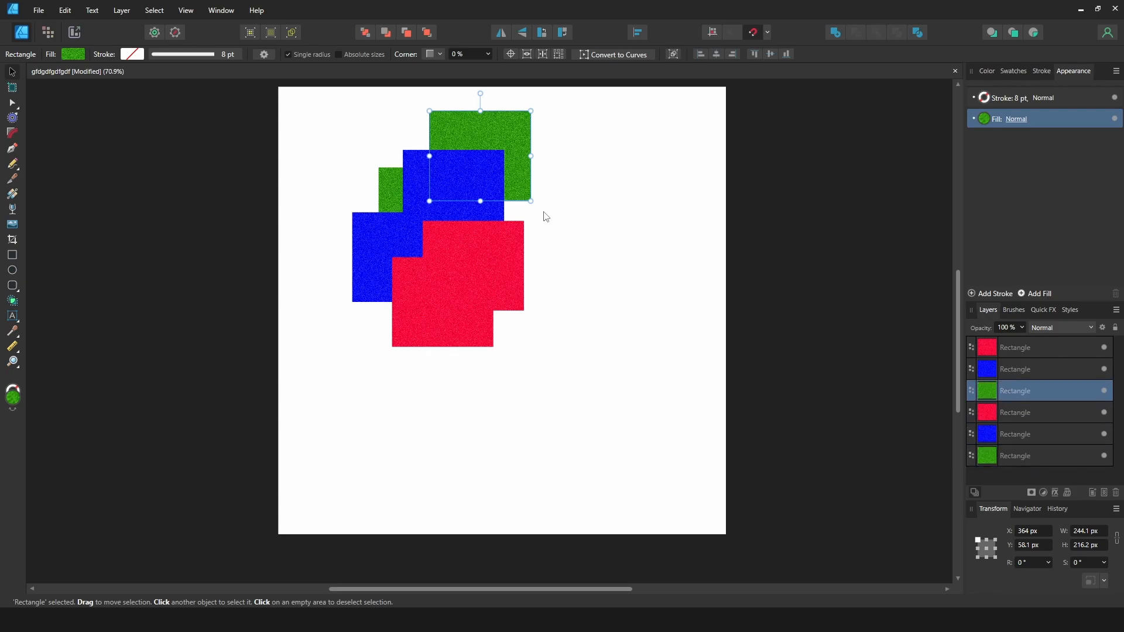
{"action": "key", "text": "ctrl+bracketleft"}
{"action": "key", "text": "ctrl+bracketleft"}
{"action": "key", "text": "ctrl+bracketleft"}
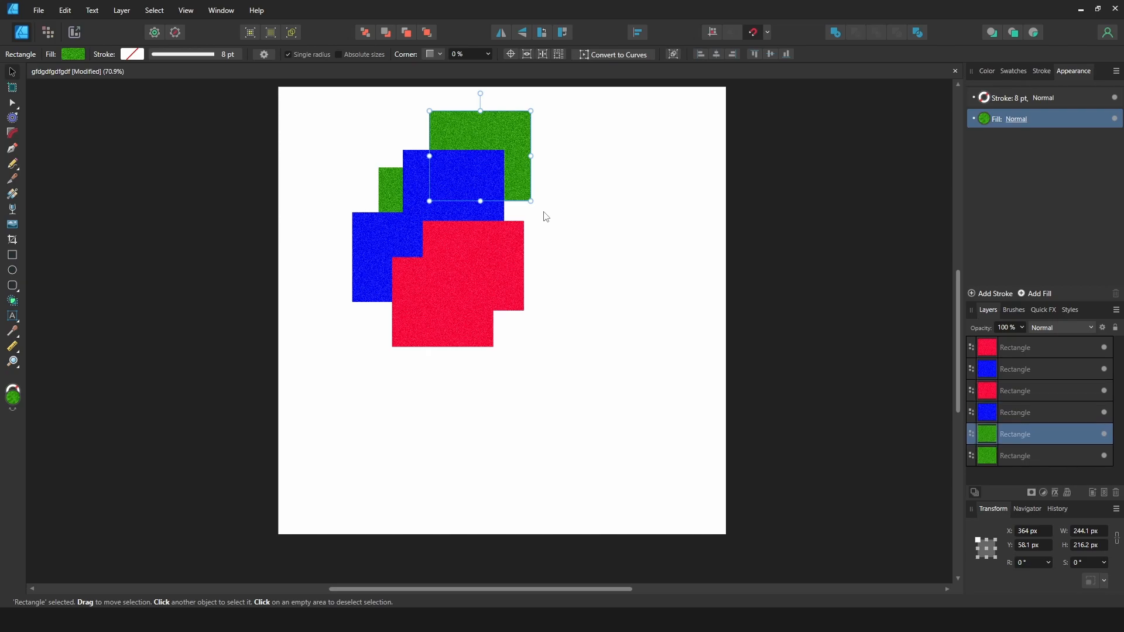
- Bring the green rectangle forward one layer at a time to the top of the layer order
{"action": "key", "text": "ctrl+bracketright"}
{"action": "key", "text": "ctrl+bracketright"}
{"action": "key", "text": "ctrl+bracketright"}
{"action": "key", "text": "ctrl+bracketright"}
{"action": "key", "text": "ctrl+bracketright"}
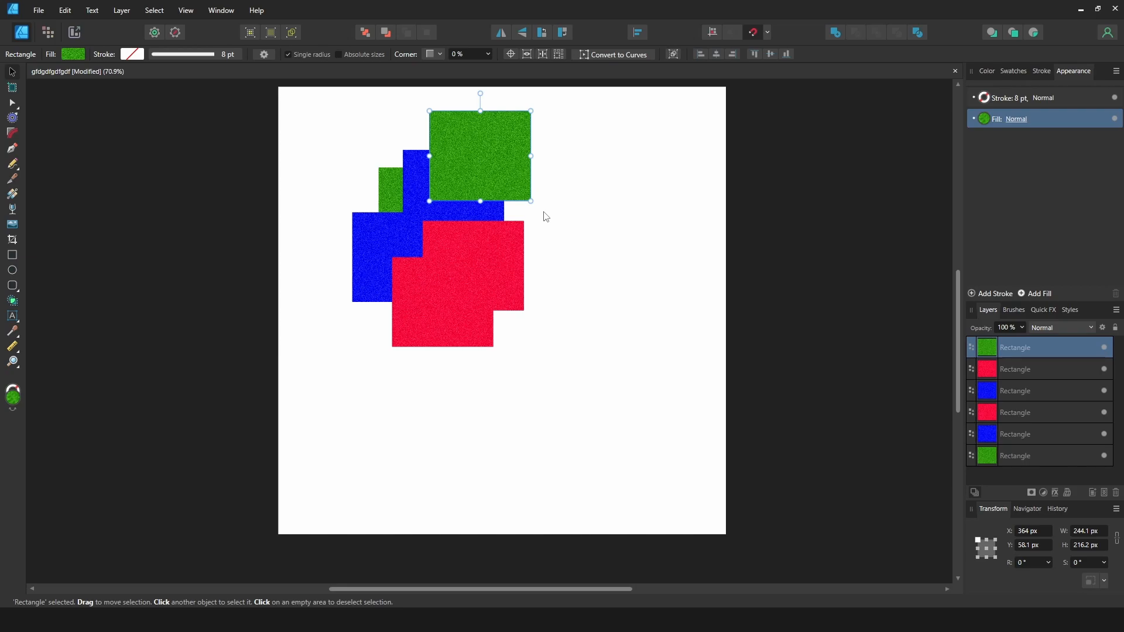
- Send the green rectangle to the very back and bring it to the very front, twice in a row
{"action": "key", "text": "ctrl+shift+bracketleft"}
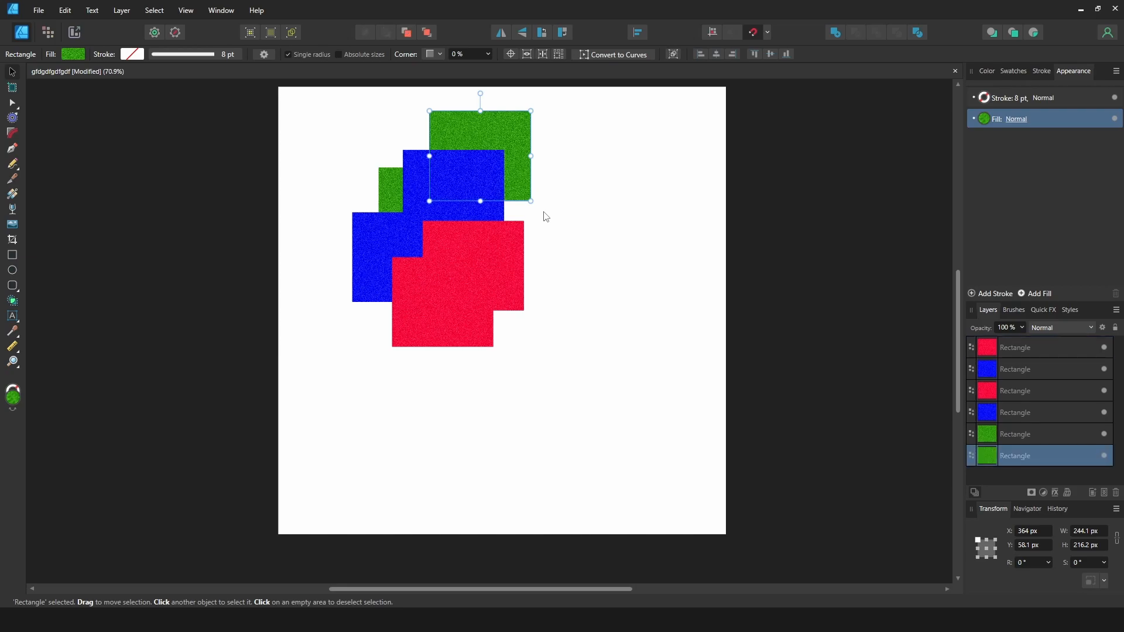
{"action": "key", "text": "ctrl+shift+bracketright"}
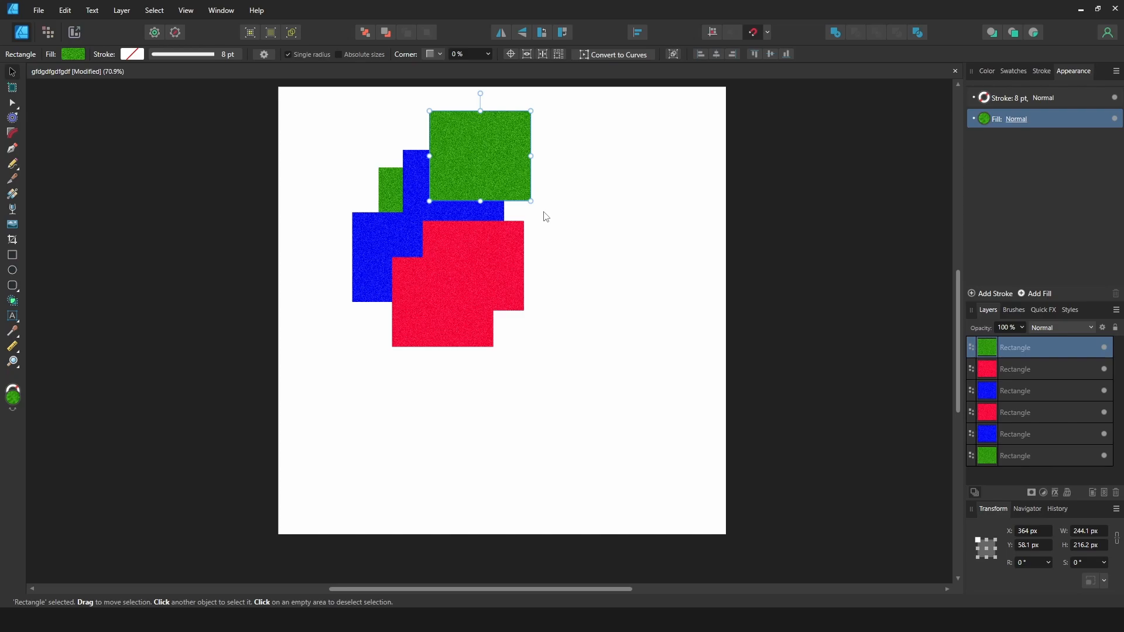
{"action": "key", "text": "ctrl+shift+bracketleft"}
{"action": "key", "text": "ctrl+shift+bracketright"}
- Spread out the cluster, moving the front green and both red rectangles right and both blue ones down, one blue at X 364 px, Y 674.8 px
{"action": "scroll", "coordinate": [344, 188], "scroll_direction": "up", "scroll_amount": 1}
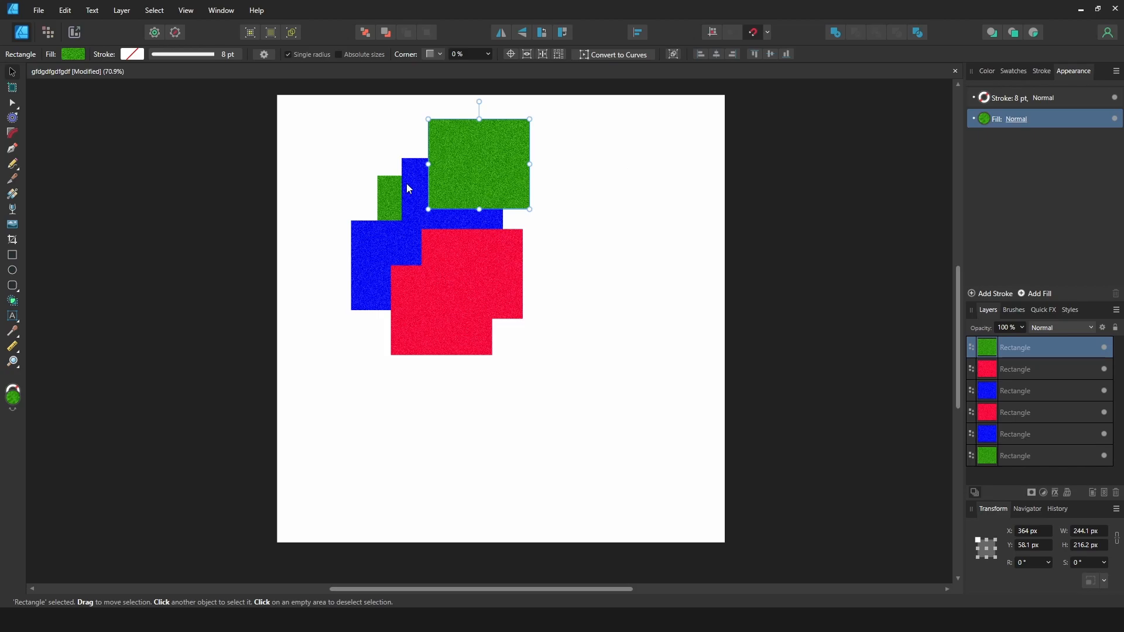
{"action": "key", "text": "ctrl+d"}
{"action": "left_click_drag", "start_coordinate": [486, 174], "coordinate": [581, 186]}
{"action": "left_click_drag", "start_coordinate": [498, 273], "coordinate": [599, 279]}
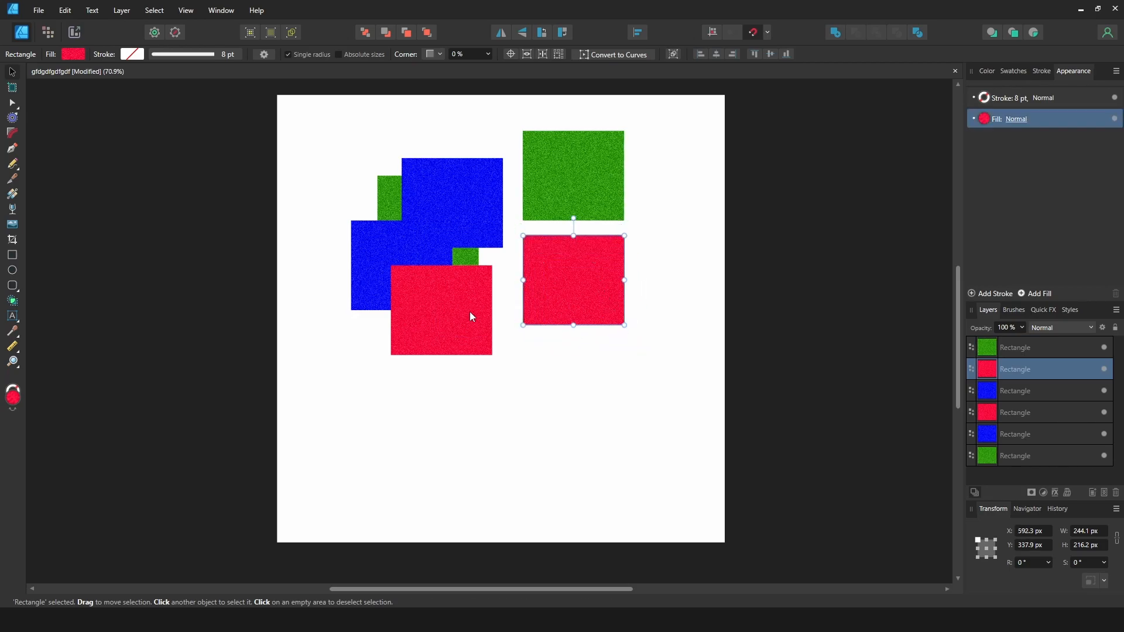
{"action": "left_click_drag", "start_coordinate": [469, 319], "coordinate": [631, 327]}
{"action": "left_click_drag", "start_coordinate": [367, 291], "coordinate": [487, 410]}
{"action": "left_click_drag", "start_coordinate": [470, 192], "coordinate": [499, 409]}
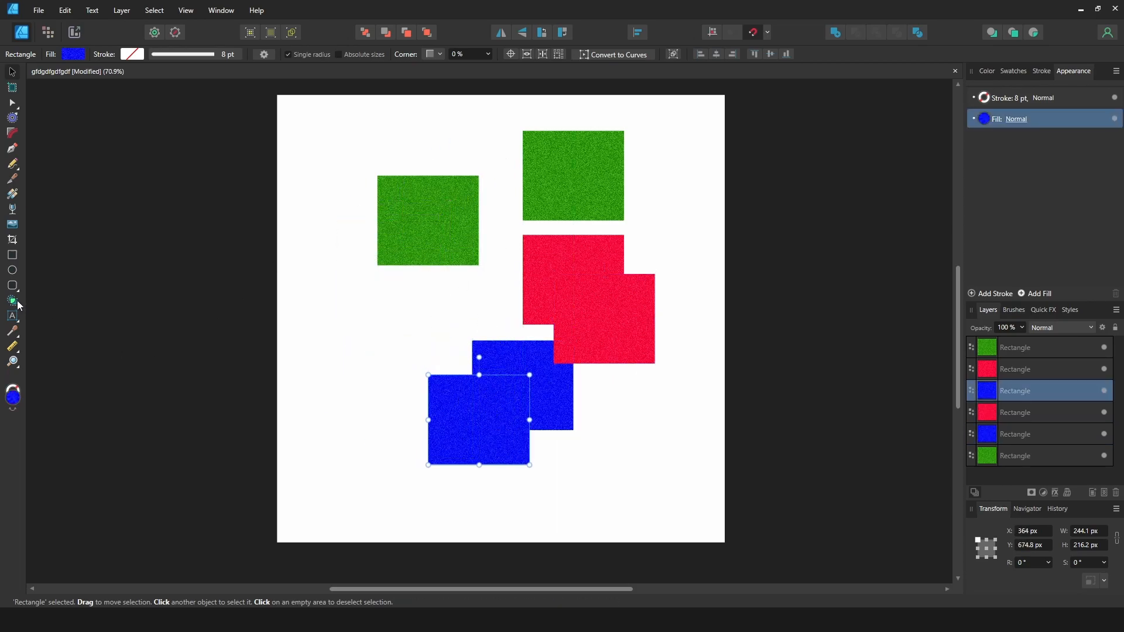
- Move the lower green rectangle down beside the red and blue ones, and overlap the front green one with the red at X 470.2 px, Y 189.9 px
{"action": "left_click_drag", "start_coordinate": [449, 233], "coordinate": [516, 332]}
{"action": "left_click_drag", "start_coordinate": [572, 171], "coordinate": [524, 215]}
{"action": "left_click_drag", "start_coordinate": [625, 220], "coordinate": [588, 199]}
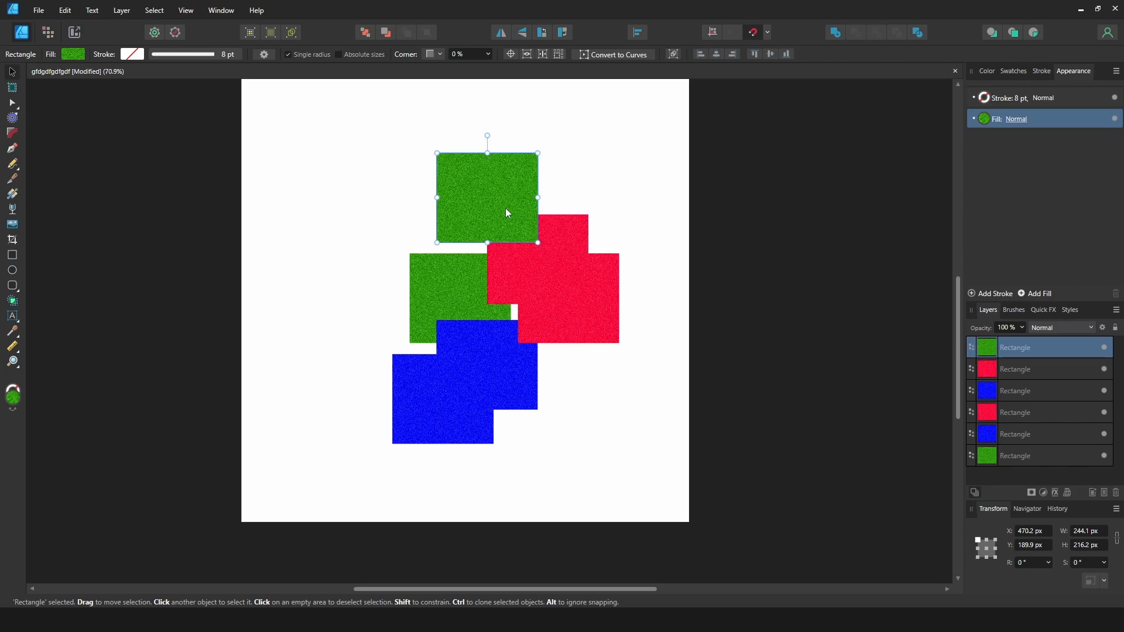
- Add the front green rectangle and the red one it overlaps into one shape, and move it to X 319.3 px, Y -11.9 px
{"action": "left_click", "coordinate": [581, 234], "text": "shift"}
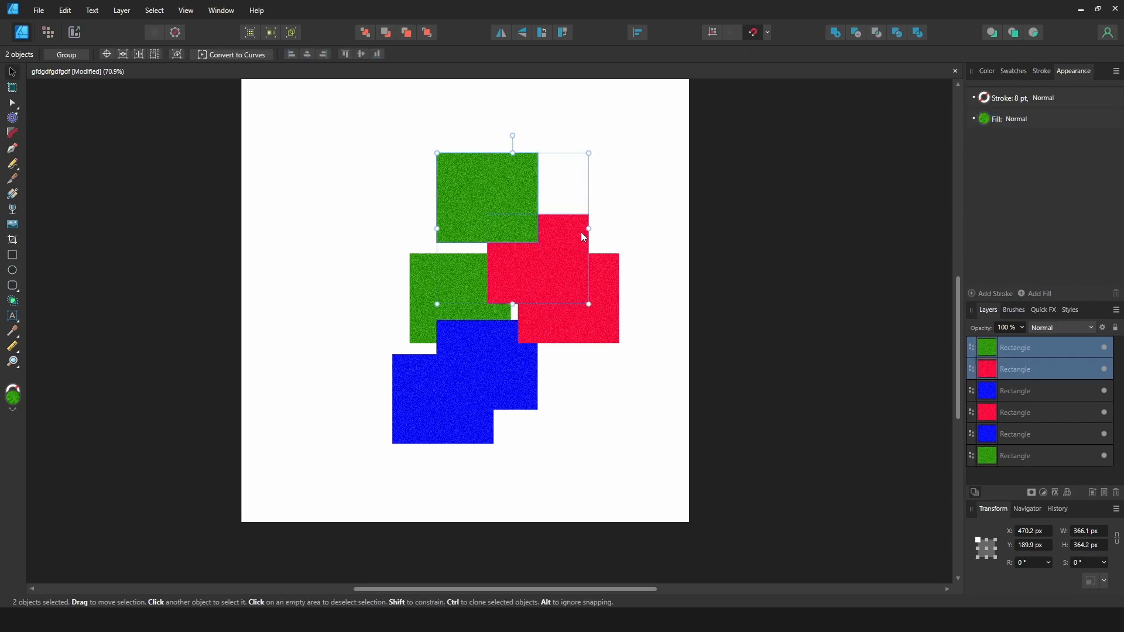
{"action": "left_click", "coordinate": [836, 33]}
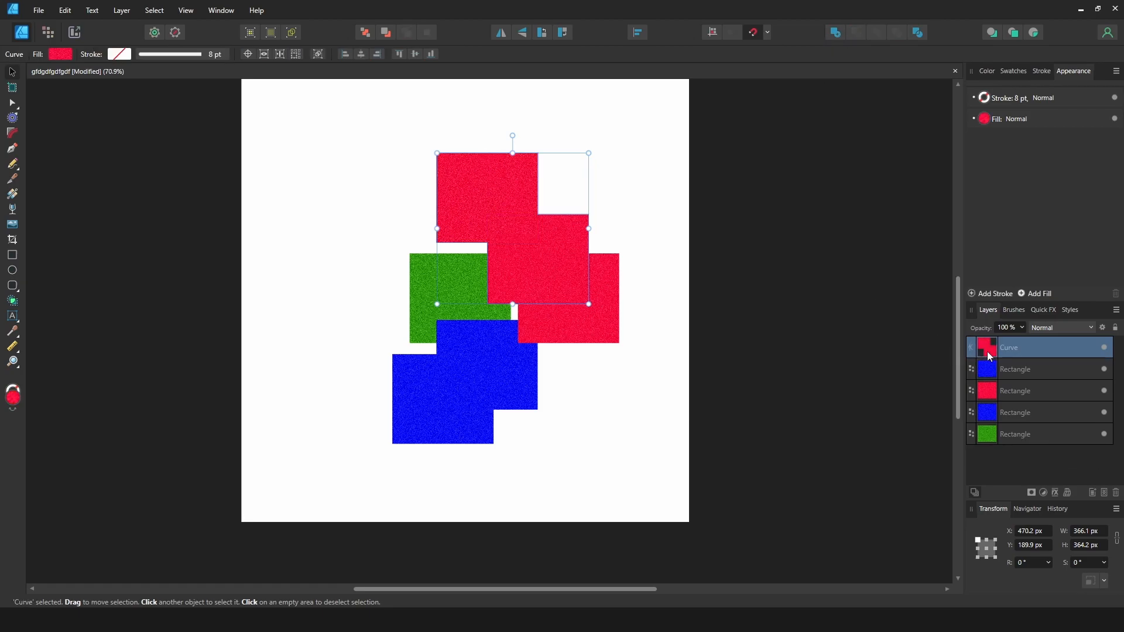
{"action": "left_click_drag", "start_coordinate": [563, 251], "coordinate": [494, 179]}
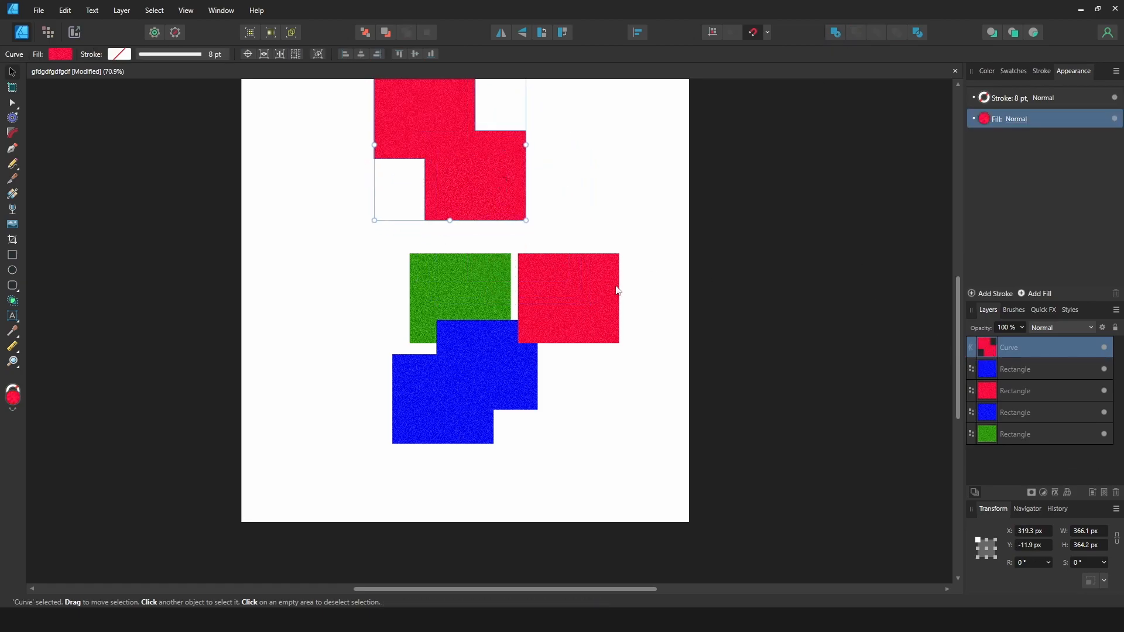
- Move the remaining red rectangle over the green one at X 211.3 px, Y 376.2 px, and try a Subtract operation on the pair
{"action": "left_click_drag", "start_coordinate": [542, 300], "coordinate": [352, 275]}
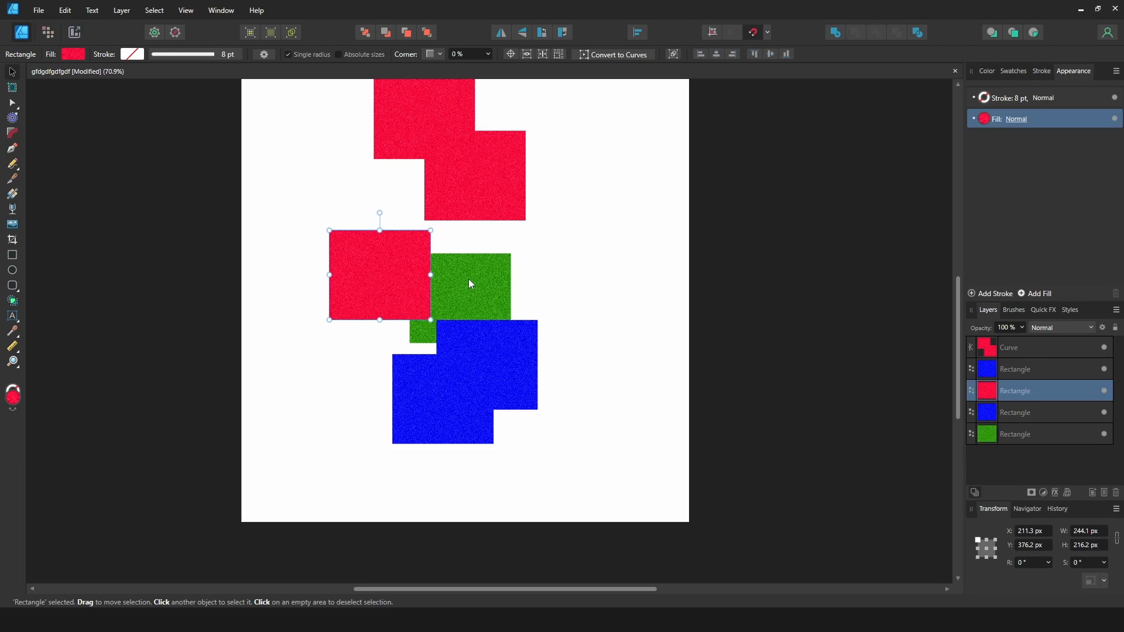
{"action": "left_click", "coordinate": [469, 280], "text": "shift"}
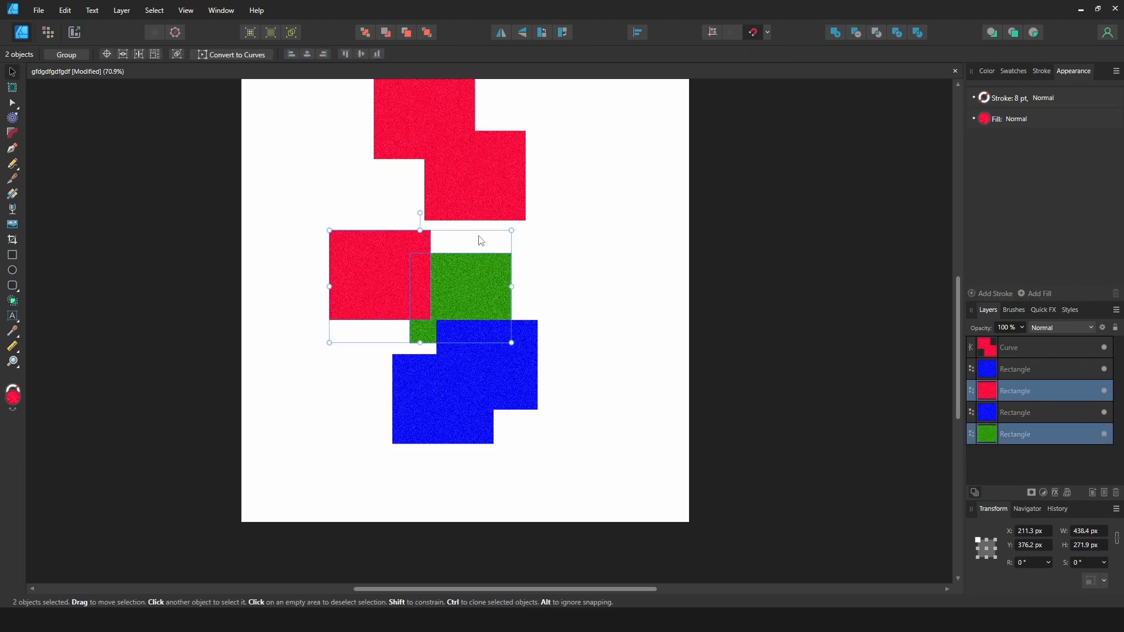
{"action": "left_click", "coordinate": [857, 33]}
{"action": "key", "text": "alt"}
{"action": "key", "text": "ctrl+z"}
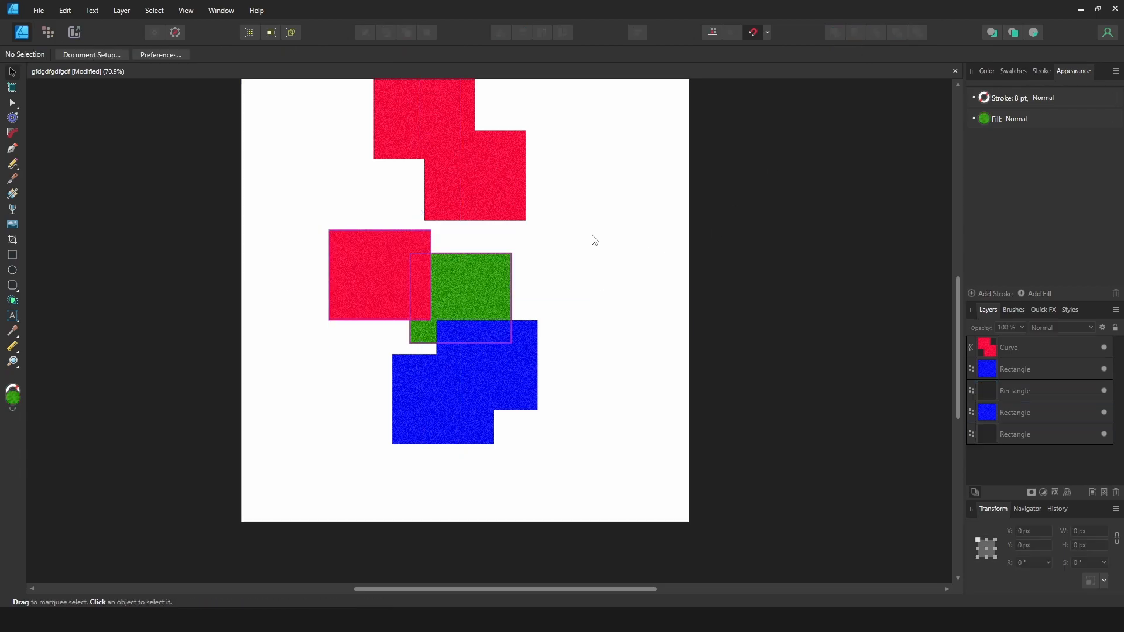
- Subtract the red rectangle from the green rectangle behind it, then undo the operation
{"action": "left_click", "coordinate": [391, 256]}
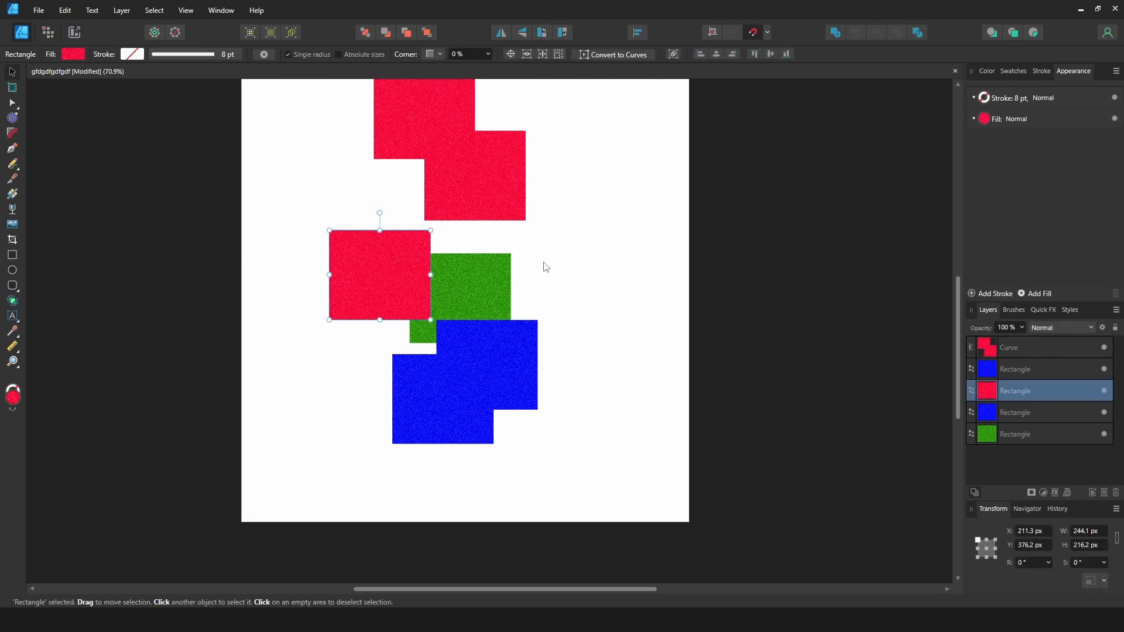
{"action": "left_click", "coordinate": [480, 279], "text": "shift"}
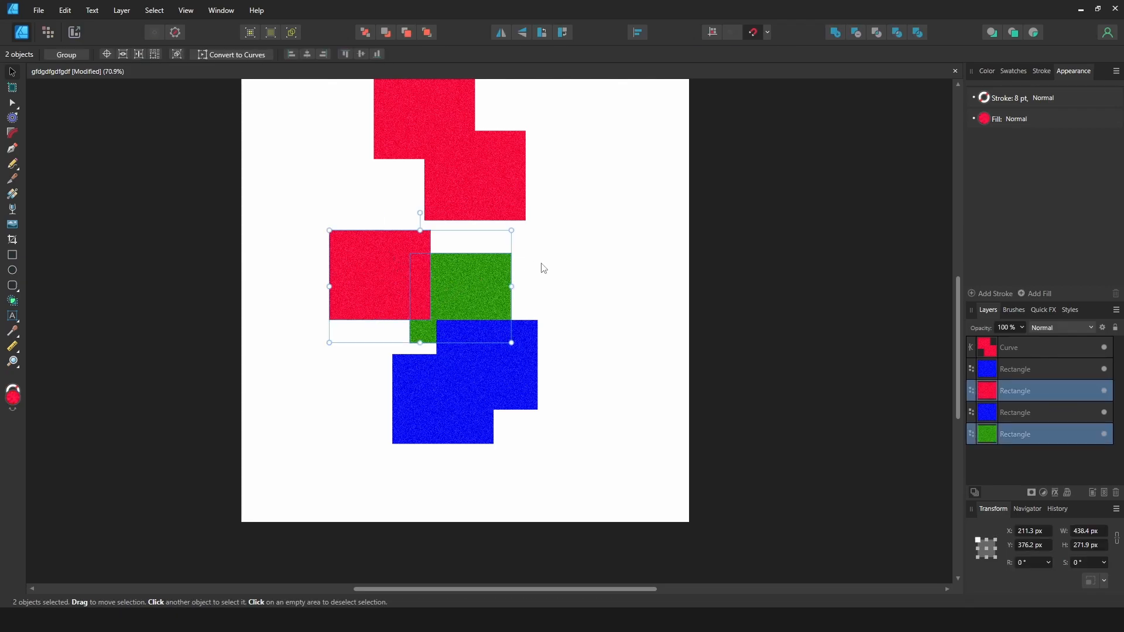
{"action": "left_click", "coordinate": [857, 33]}
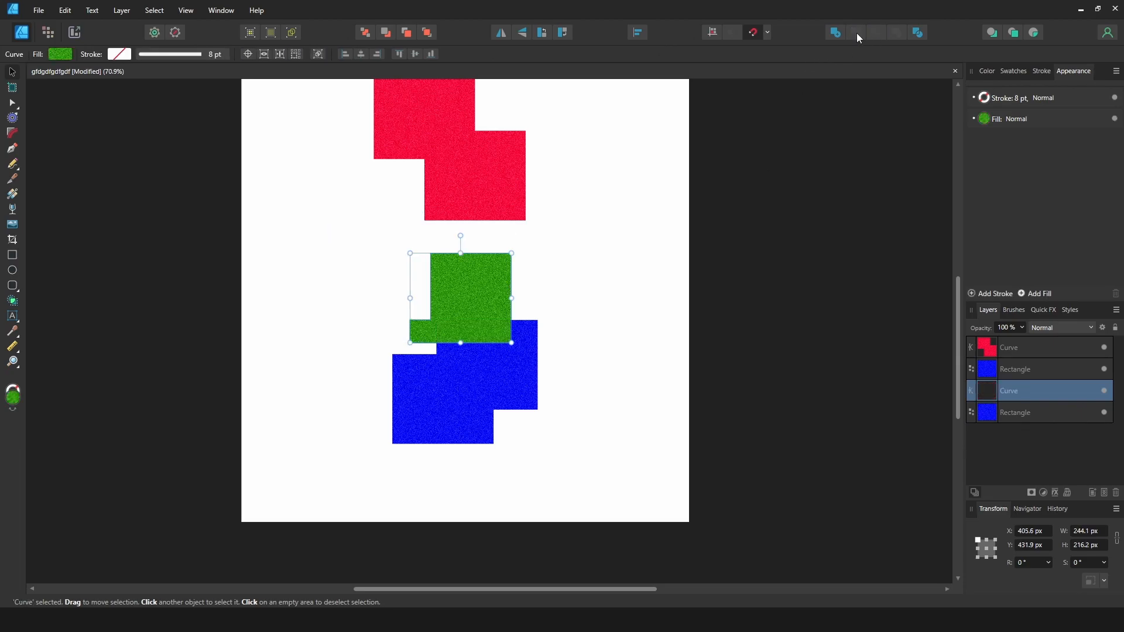
{"action": "key", "text": "ctrl+z"}
- Bring the green rectangle to the front, subtract it from the red rectangle, and deselect the result
{"action": "left_click", "coordinate": [564, 241]}
{"action": "left_click", "coordinate": [483, 285]}
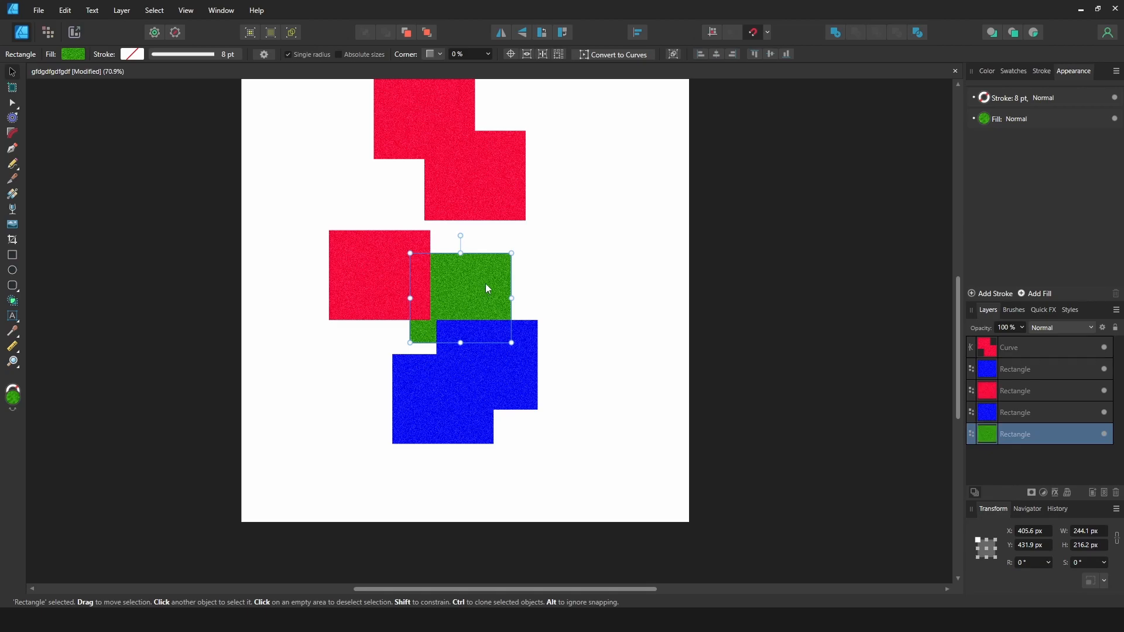
{"action": "key", "text": "ctrl+shift+bracketright"}
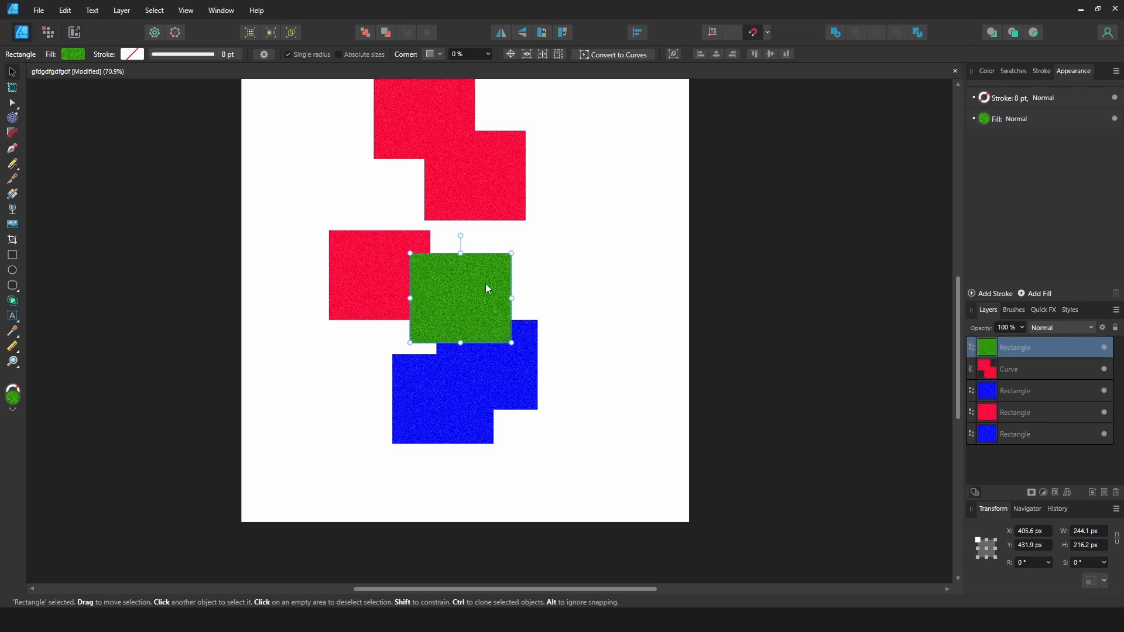
{"action": "left_click", "coordinate": [370, 270], "text": "shift"}
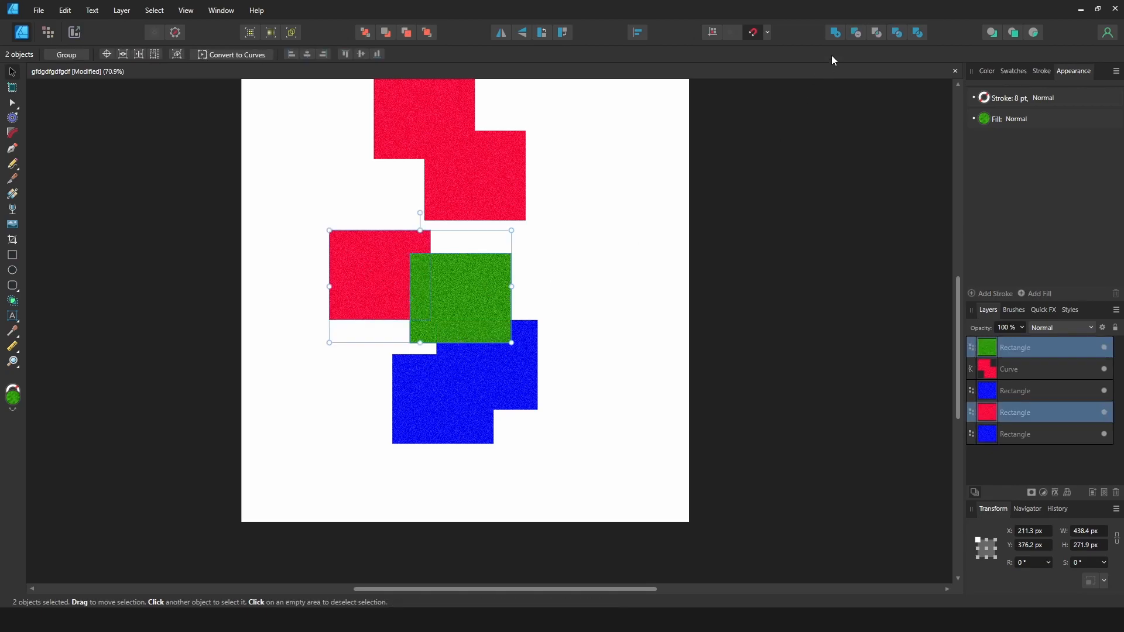
{"action": "left_click", "coordinate": [855, 33]}
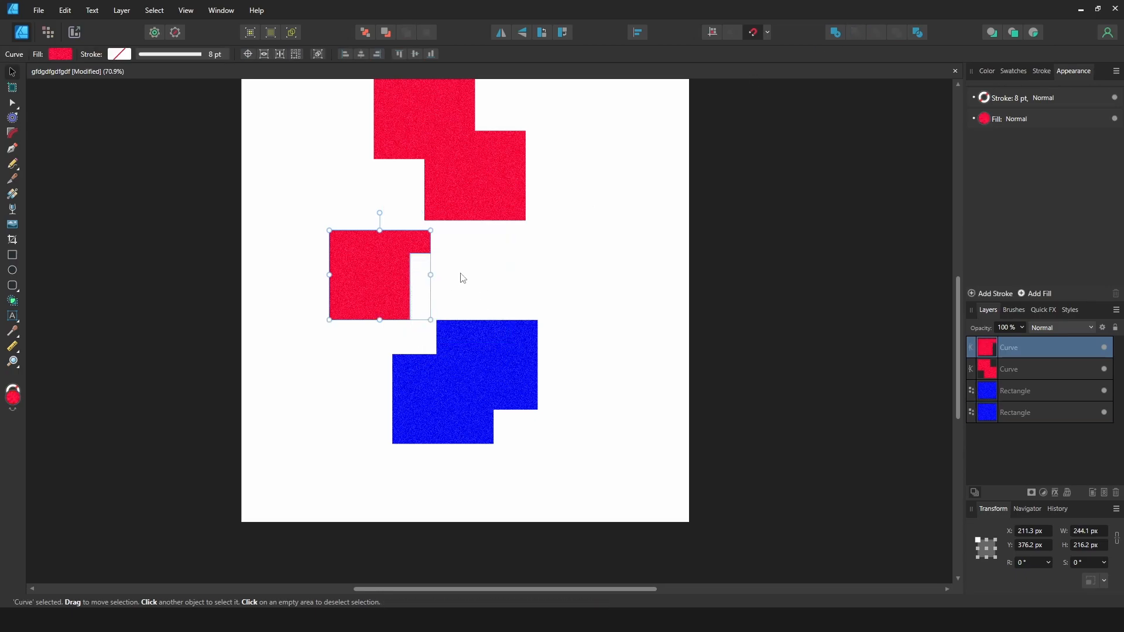
{"action": "left_click", "coordinate": [493, 260]}
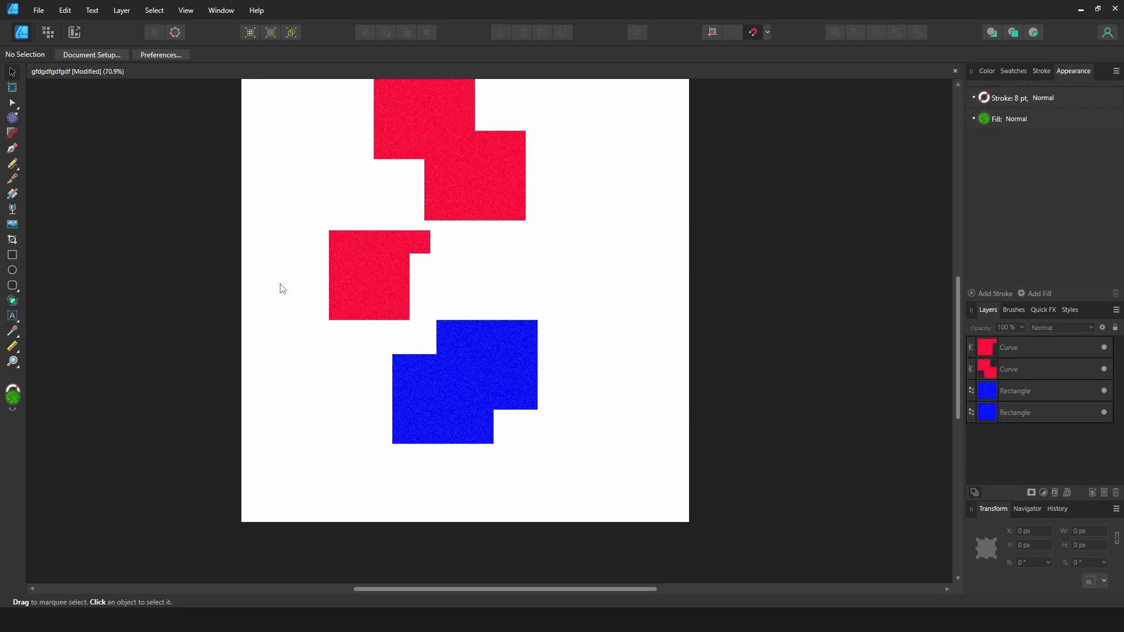
- Move the upper blue rectangle to X 608 px, Y 431.9 px and place the notched red shape over it at X 685.4 px, Y 373.2 px
{"action": "left_click", "coordinate": [511, 352]}
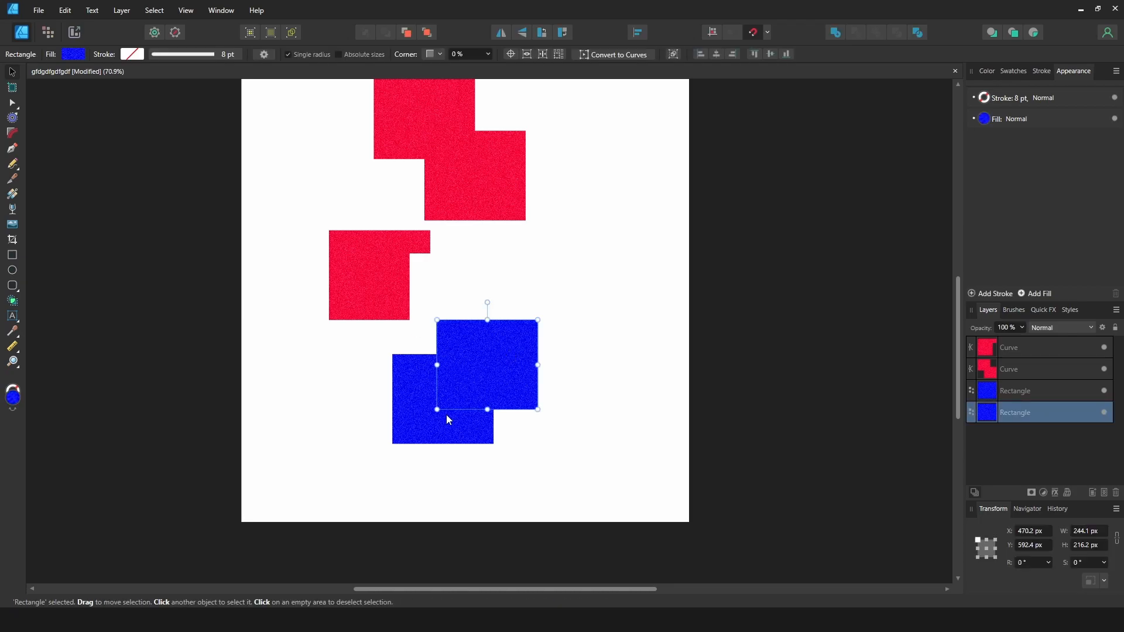
{"action": "left_click_drag", "start_coordinate": [497, 362], "coordinate": [554, 295]}
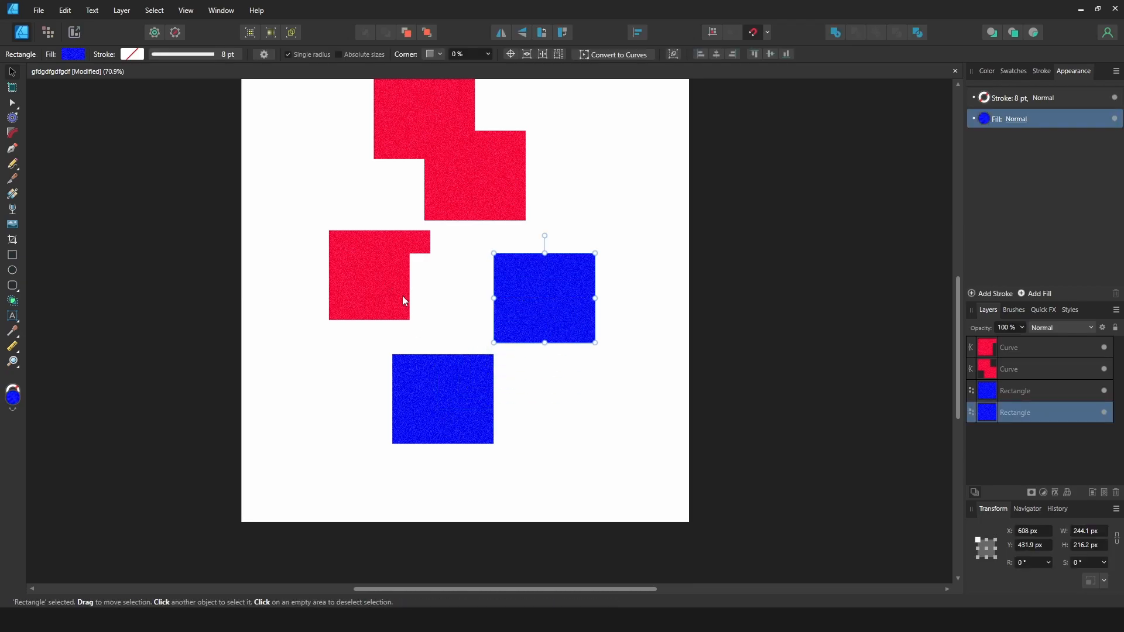
{"action": "left_click_drag", "start_coordinate": [369, 289], "coordinate": [566, 289]}
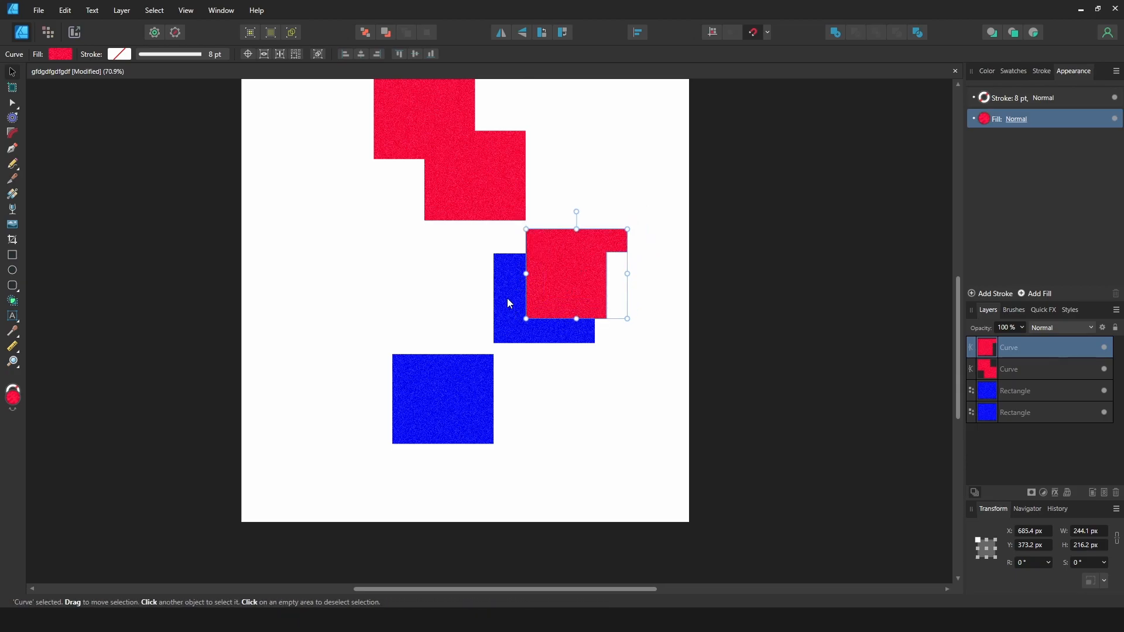
- Try to intersect the notched red shape with the blue rectangle beneath it
{"action": "left_click", "coordinate": [508, 300], "text": "shift"}
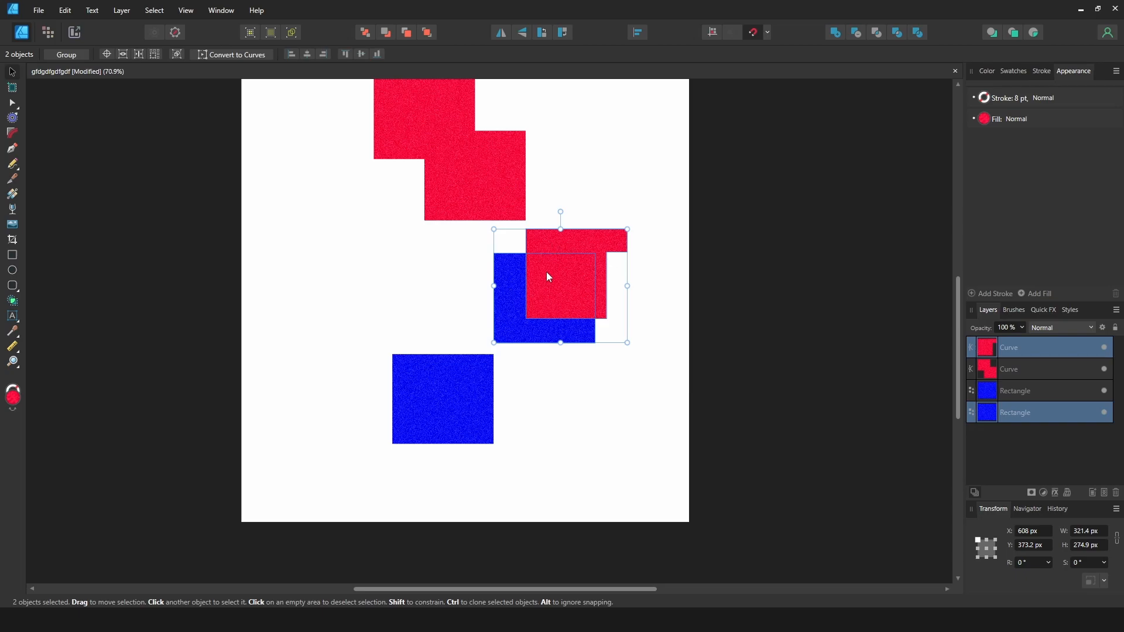
{"action": "left_click", "coordinate": [877, 32]}
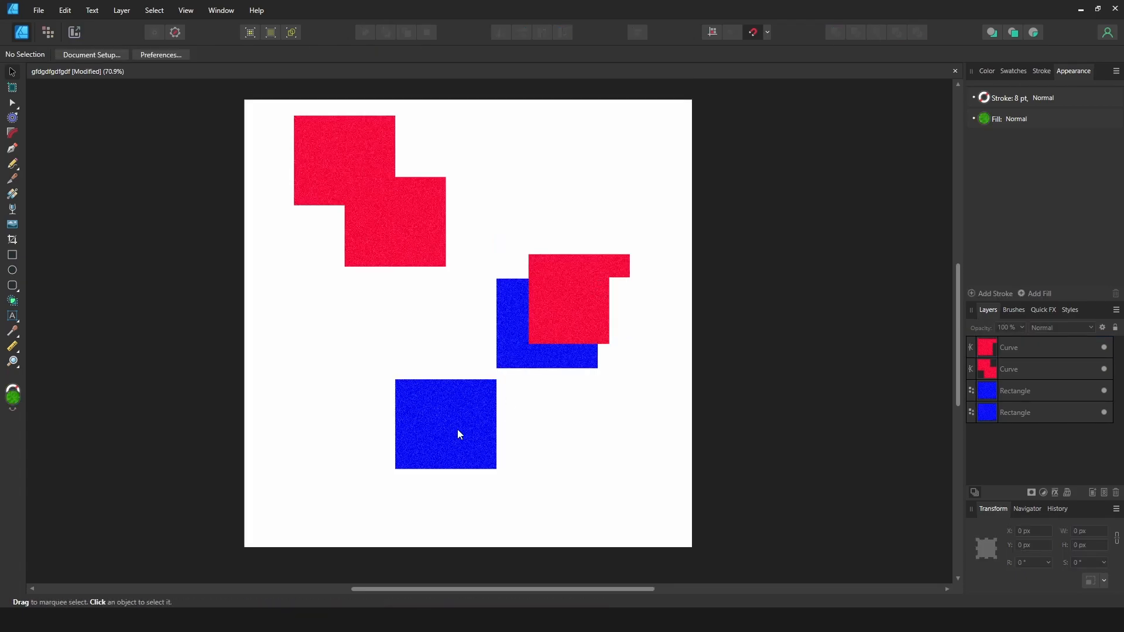
- Place the lower blue rectangle in front of the merged red shape at X 165 px, Y 132.9 px, and intersect the two
{"action": "left_click", "coordinate": [460, 434]}
{"action": "left_click_drag", "start_coordinate": [461, 437], "coordinate": [378, 209]}
{"action": "key", "text": "ctrl+shift+bracketright"}
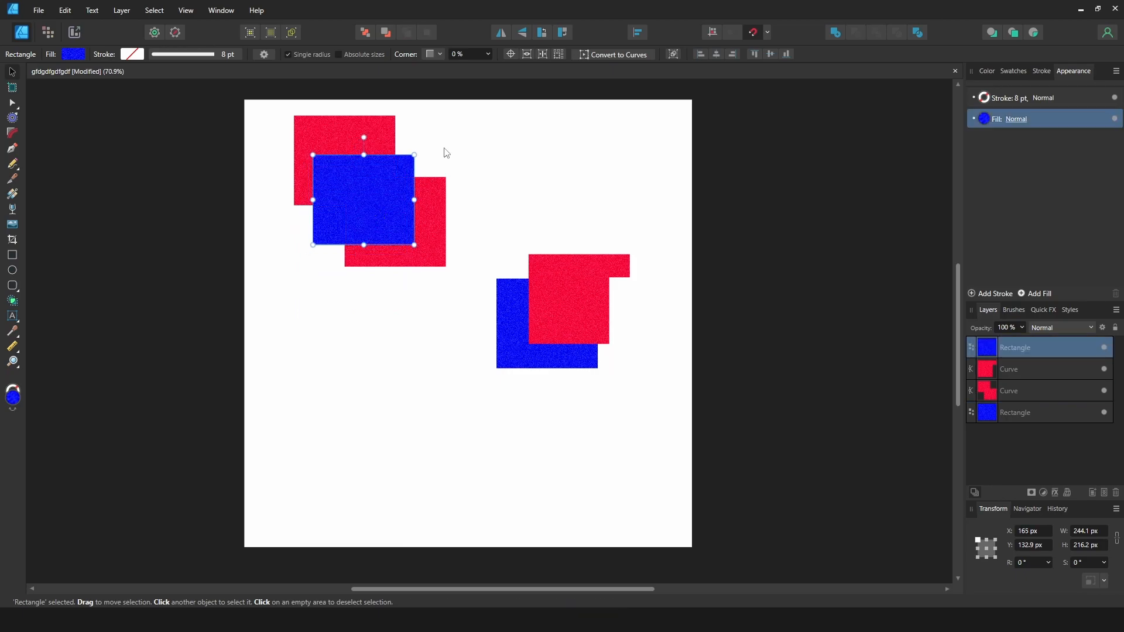
{"action": "left_click", "coordinate": [314, 230], "text": "shift"}
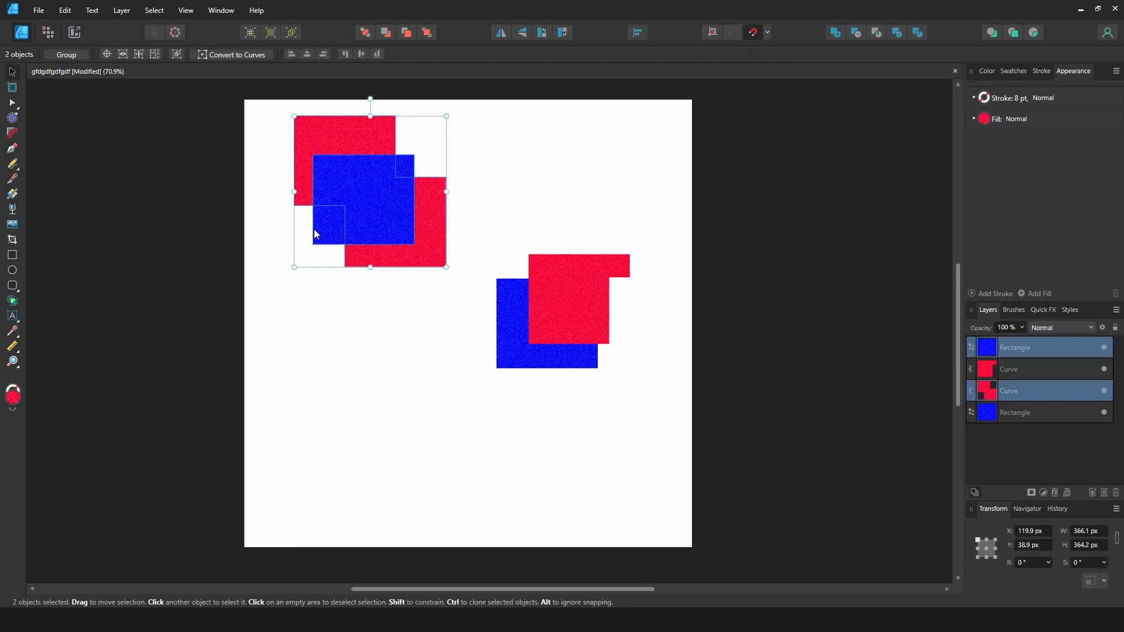
{"action": "left_click", "coordinate": [882, 30]}
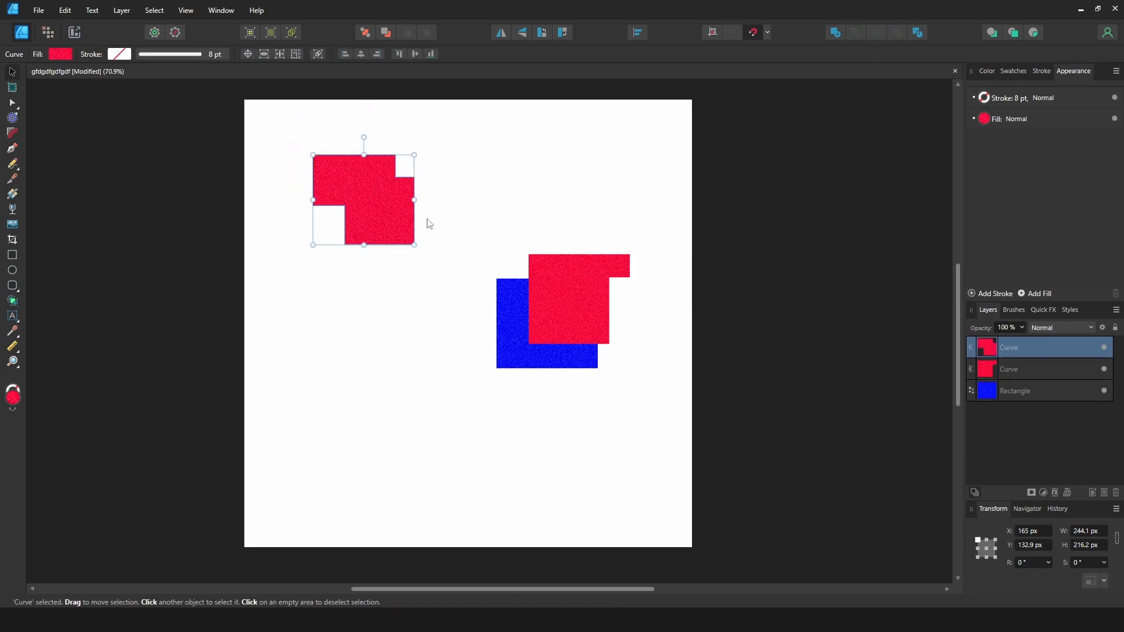
- Move the intersected red shape to X 234.2 px, Y 540 px and the blue rectangle behind it to X 320.2 px, Y 431.9 px, overlapping them
{"action": "key", "text": "ctrl+d"}
{"action": "left_click_drag", "start_coordinate": [380, 207], "coordinate": [410, 377]}
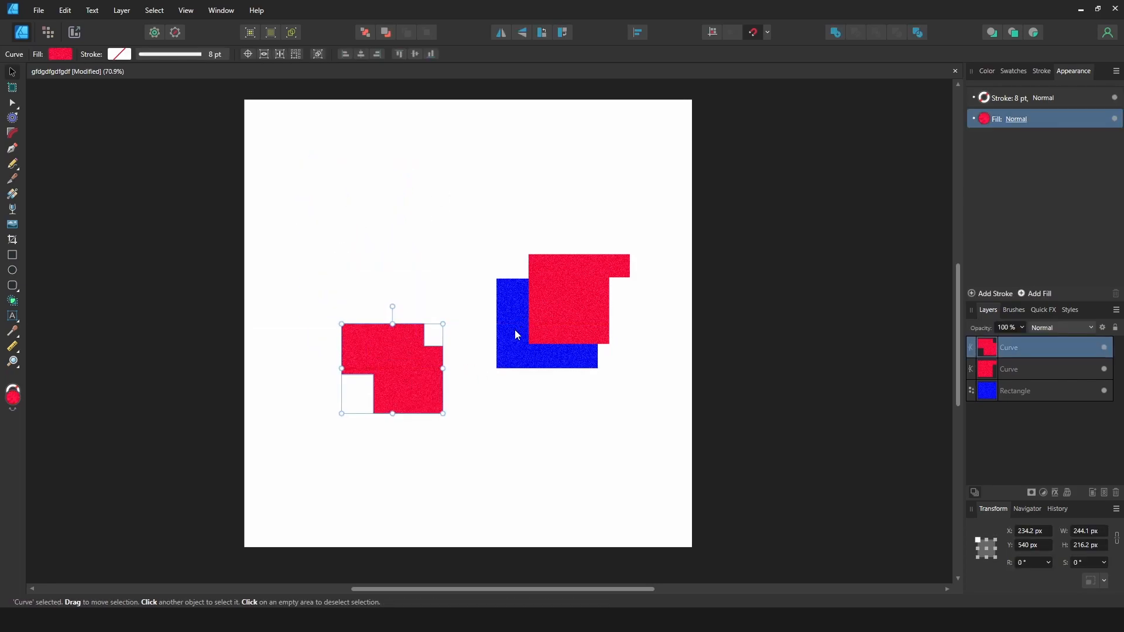
{"action": "left_click_drag", "start_coordinate": [514, 328], "coordinate": [395, 327]}
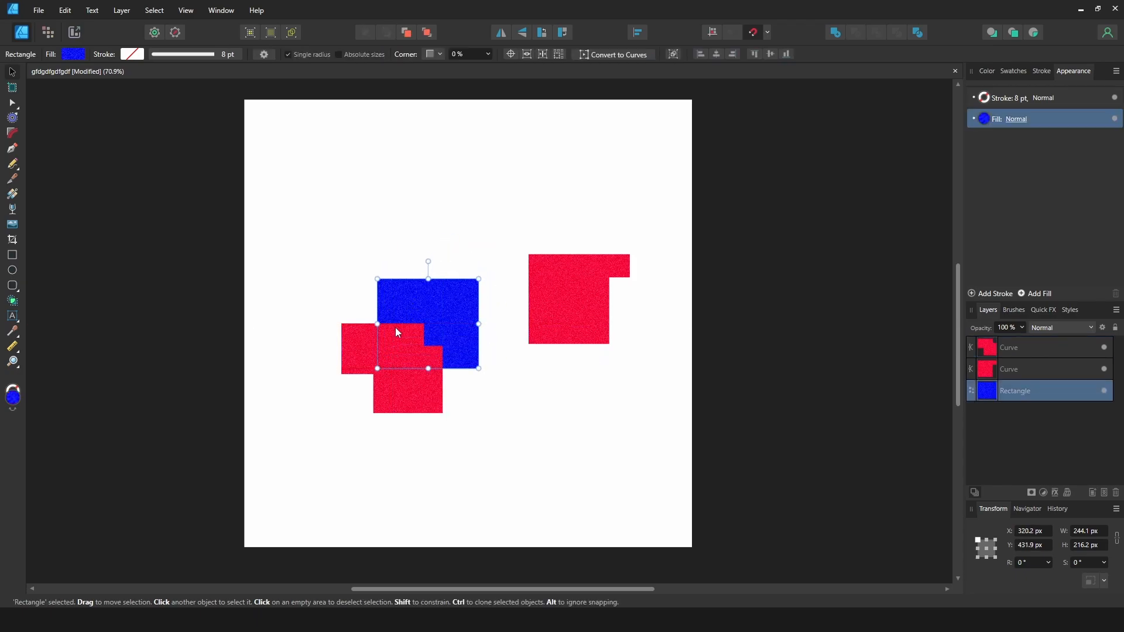
- Combine the notched red shape and the blue rectangle beneath it with the Xor operation
{"action": "left_click", "coordinate": [441, 404], "text": "shift"}
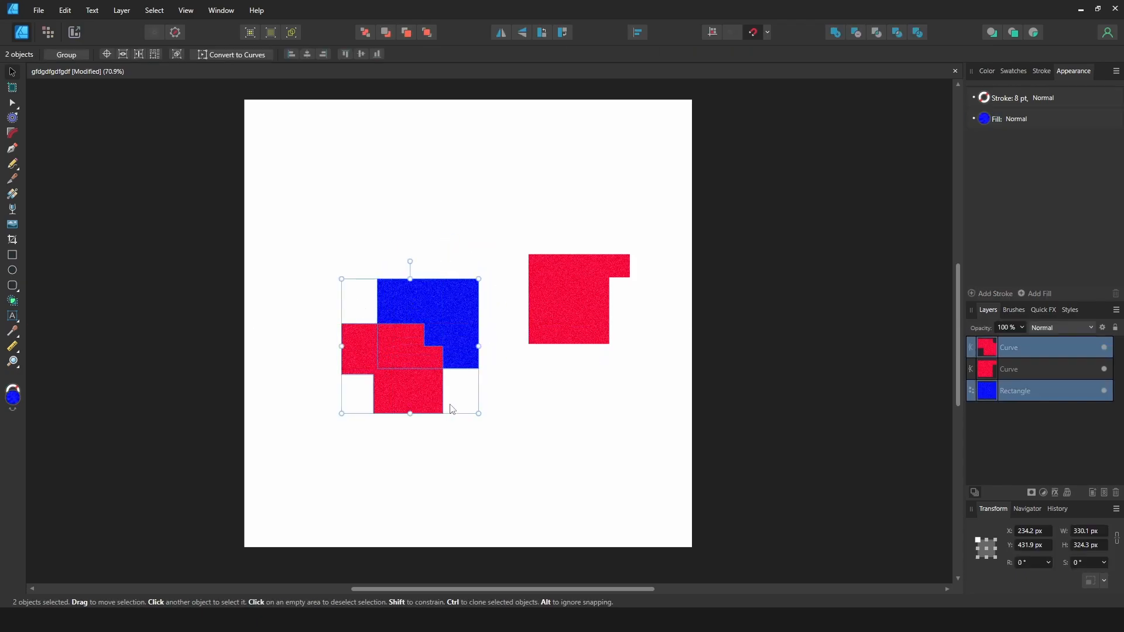
{"action": "left_click", "coordinate": [899, 33]}
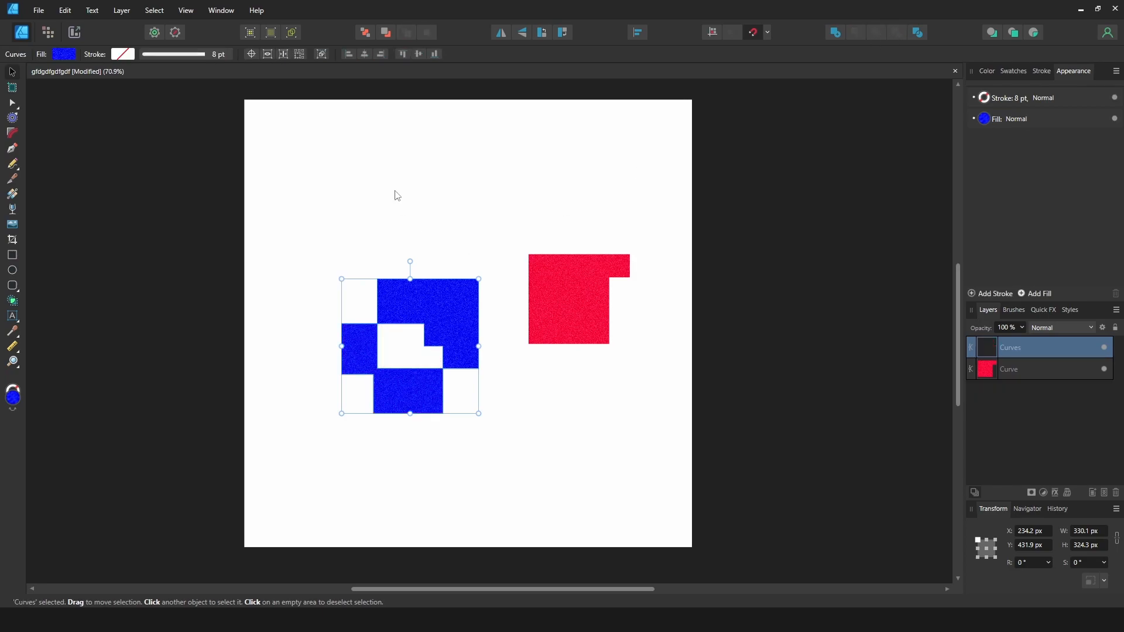
{"action": "left_click", "coordinate": [403, 326]}
{"action": "left_click", "coordinate": [404, 324]}
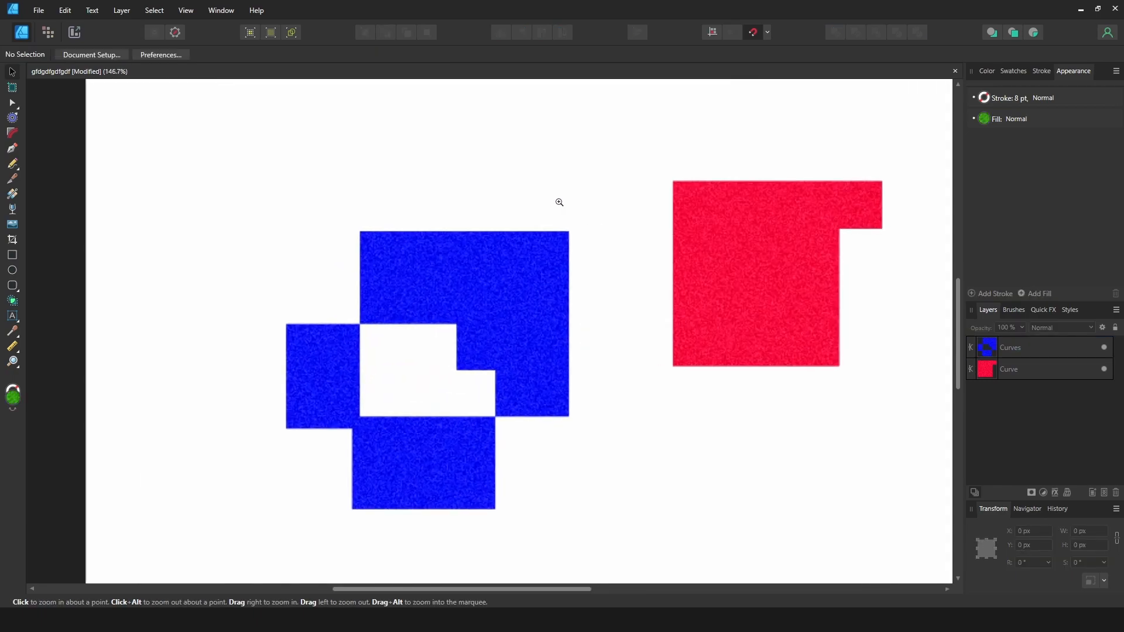
- Reshape the Xor result by moving its corner nodes to X 347.5 px, Y 503.9 px; X 435.9 px, Y 690.4 px; and X 329.7 px, Y 643.3 px
{"action": "key", "text": "a"}
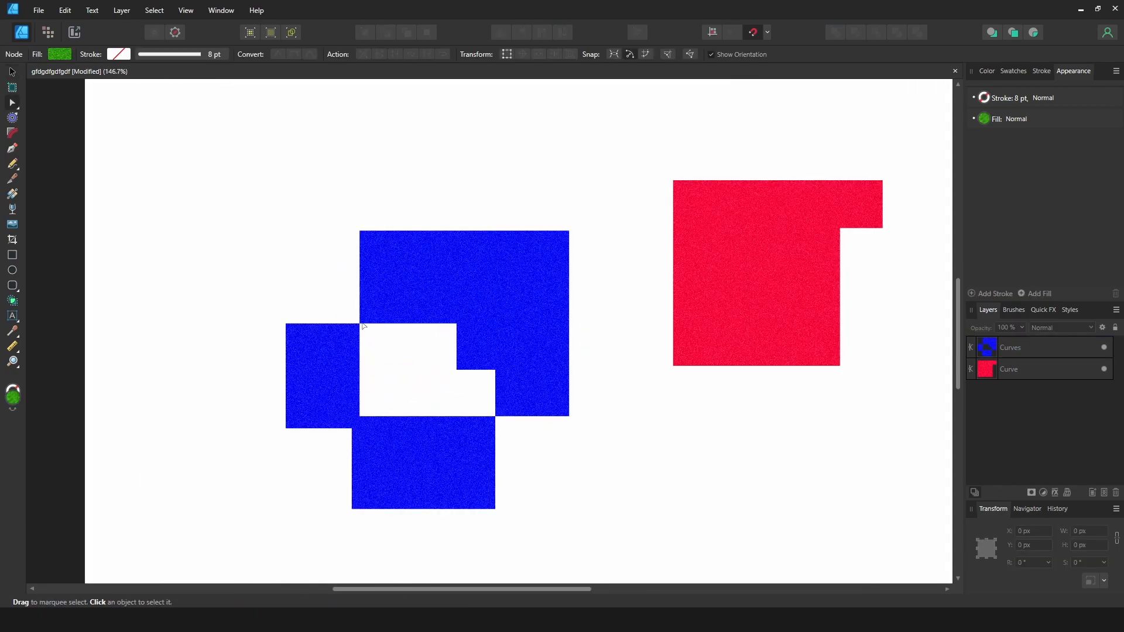
{"action": "left_click", "coordinate": [360, 325]}
{"action": "left_click_drag", "start_coordinate": [360, 323], "coordinate": [384, 292]}
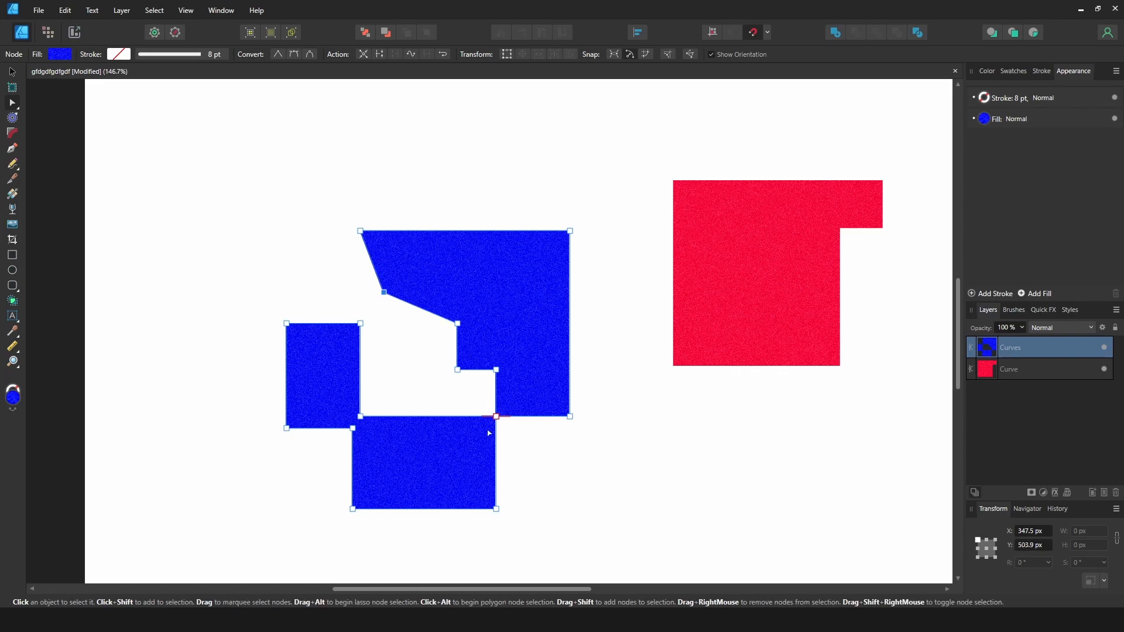
{"action": "left_click_drag", "start_coordinate": [496, 416], "coordinate": [460, 452]}
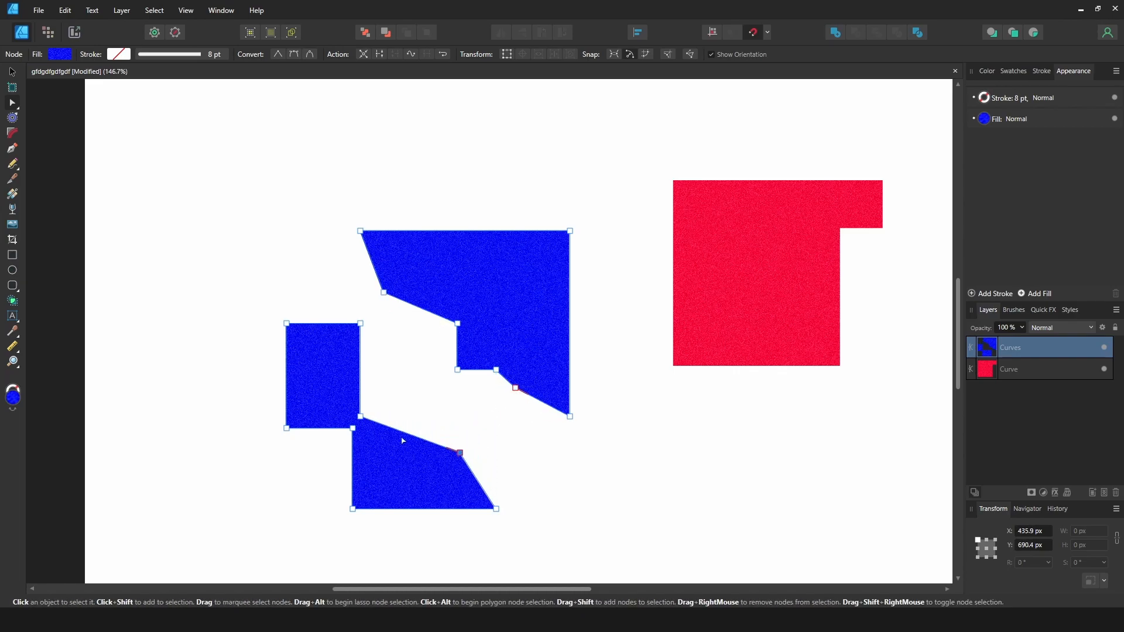
{"action": "left_click_drag", "start_coordinate": [361, 417], "coordinate": [368, 413]}
{"action": "left_click_drag", "start_coordinate": [467, 331], "coordinate": [270, 383]}
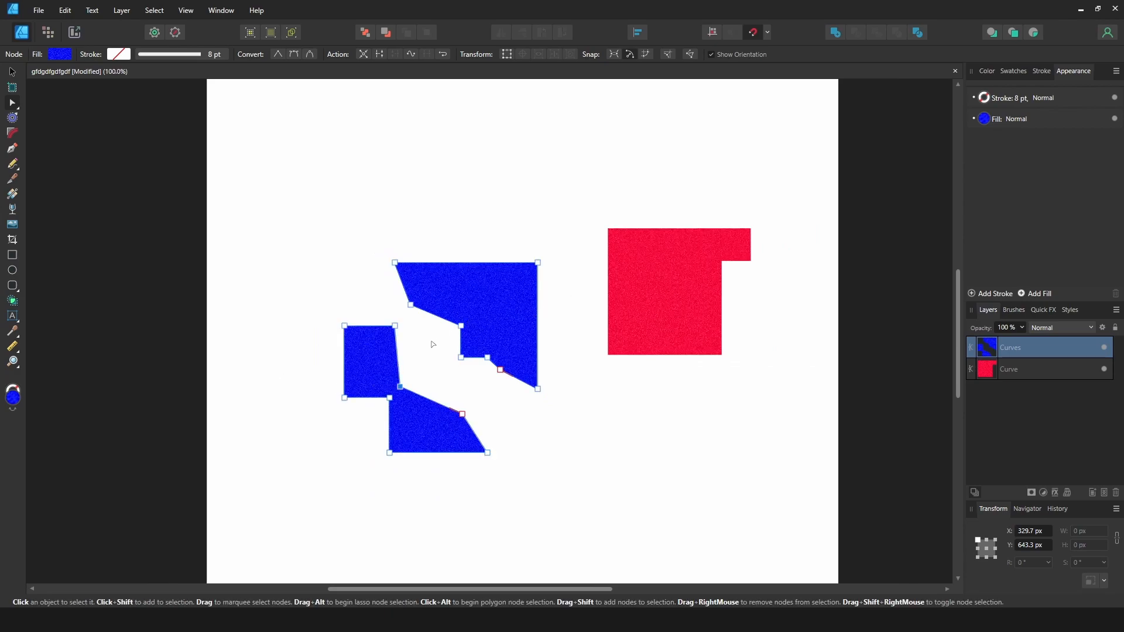
- Delete the reshaped blue Xor object, leaving only the red notched shape on the artboard
{"action": "key", "text": "v"}
{"action": "left_click_drag", "start_coordinate": [587, 290], "coordinate": [515, 299]}
{"action": "left_click_drag", "start_coordinate": [556, 254], "coordinate": [494, 252]}
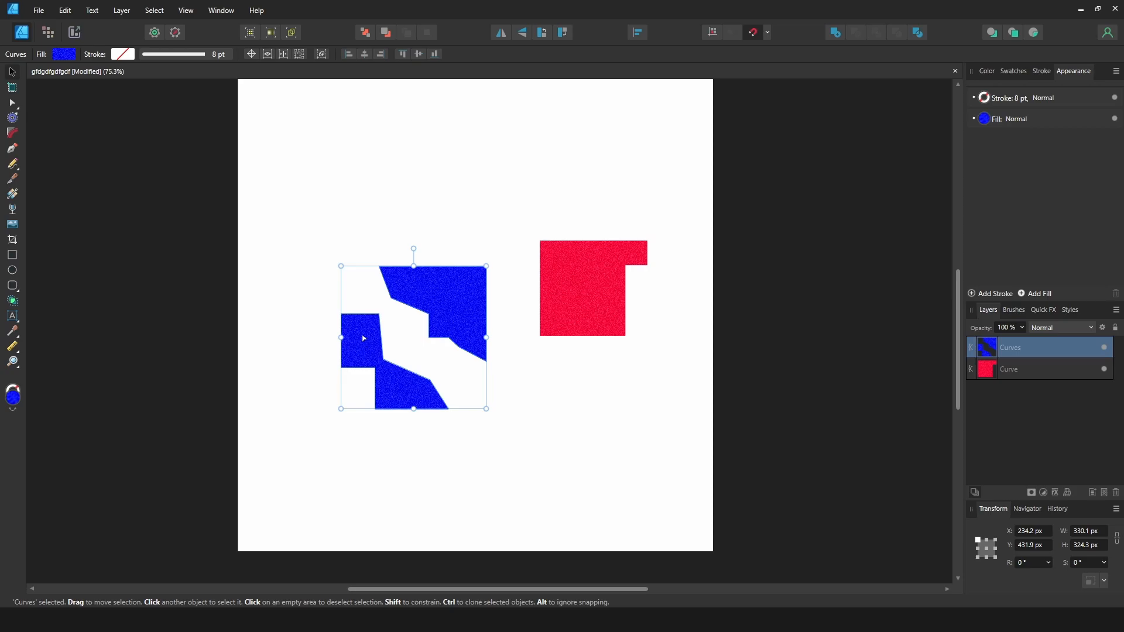
{"action": "key", "text": "a"}
{"action": "left_click", "coordinate": [380, 314]}
{"action": "key", "text": "Delete"}
{"action": "key", "text": "Delete"}
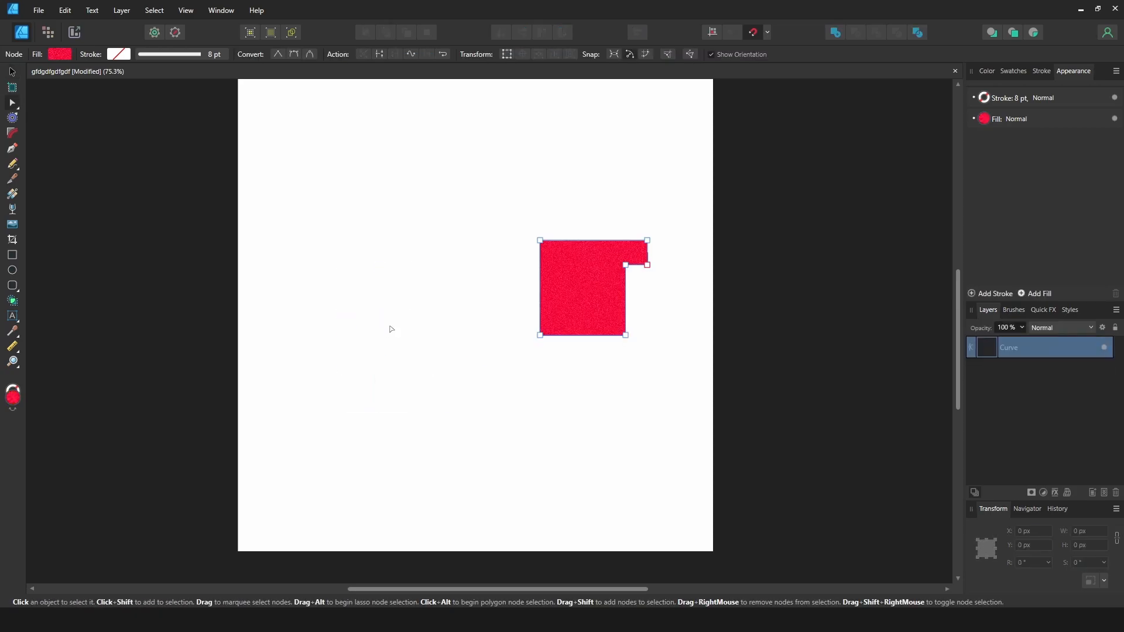
- Duplicate the red notched shape to X 317.3 px, Y 373.2 px and fill the copy with yellow FFBB0B
{"action": "key", "text": "v"}
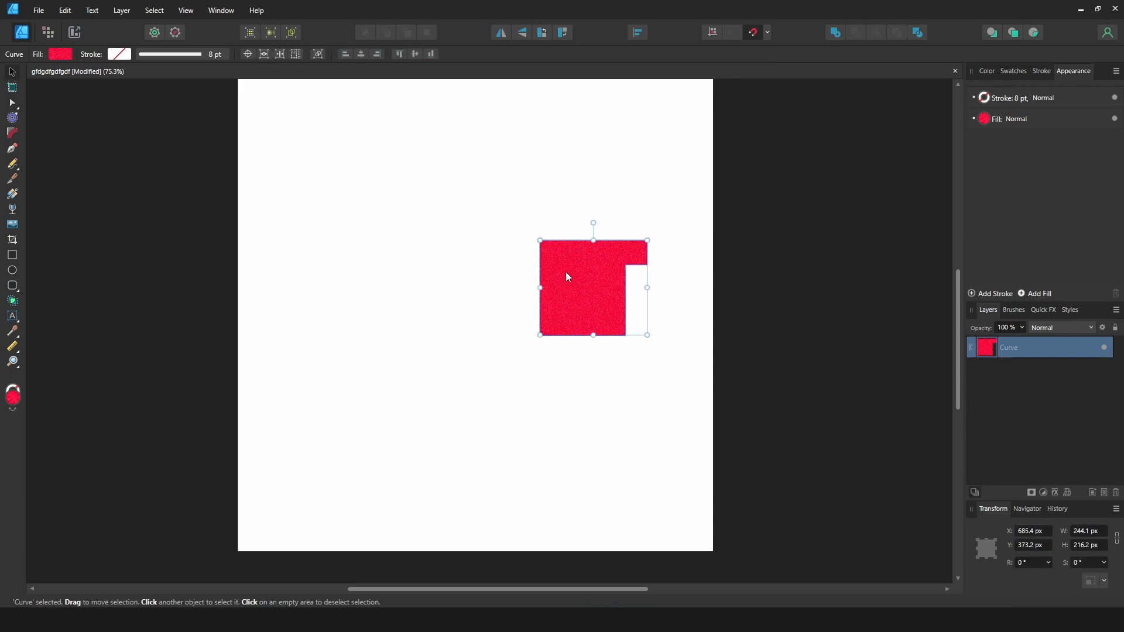
{"action": "left_click_drag", "start_coordinate": [571, 277], "coordinate": [424, 281]}
{"action": "left_click", "coordinate": [983, 120]}
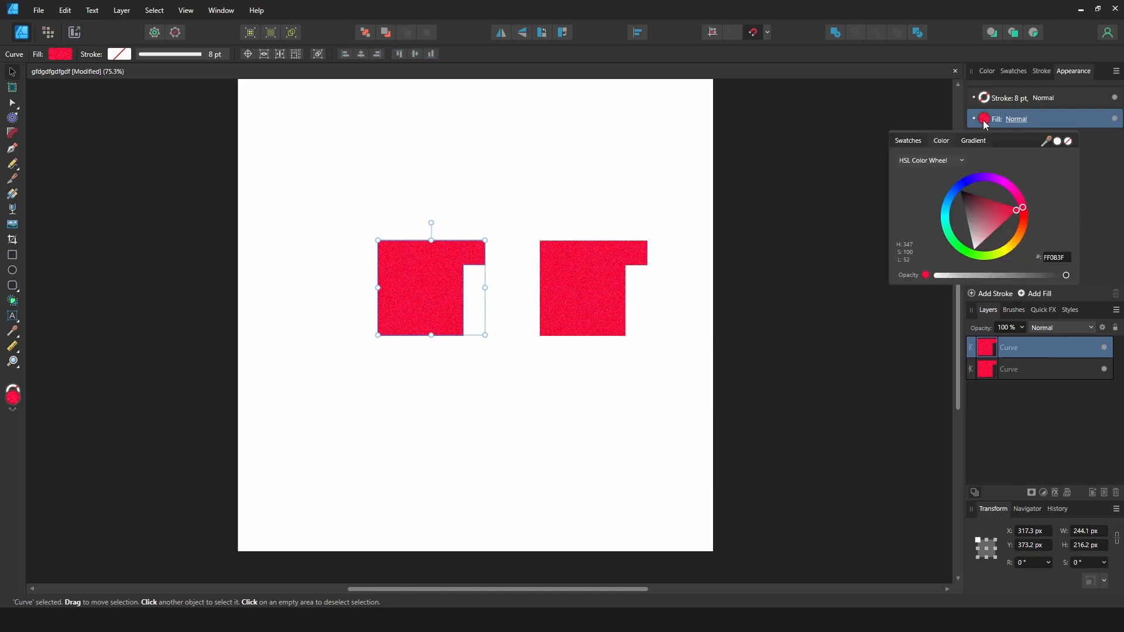
{"action": "left_click", "coordinate": [1017, 241]}
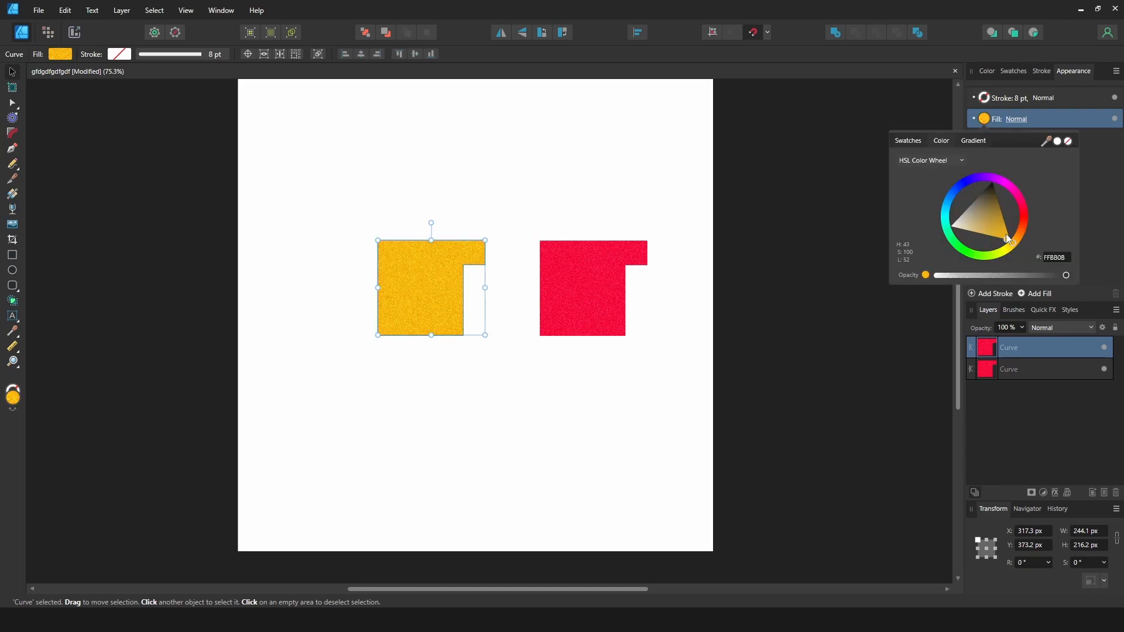
- Overlap the yellow copy on the red shape at X 588.3 px, Y 431.9 px and divide the two shapes
{"action": "left_click_drag", "start_coordinate": [414, 272], "coordinate": [535, 306]}
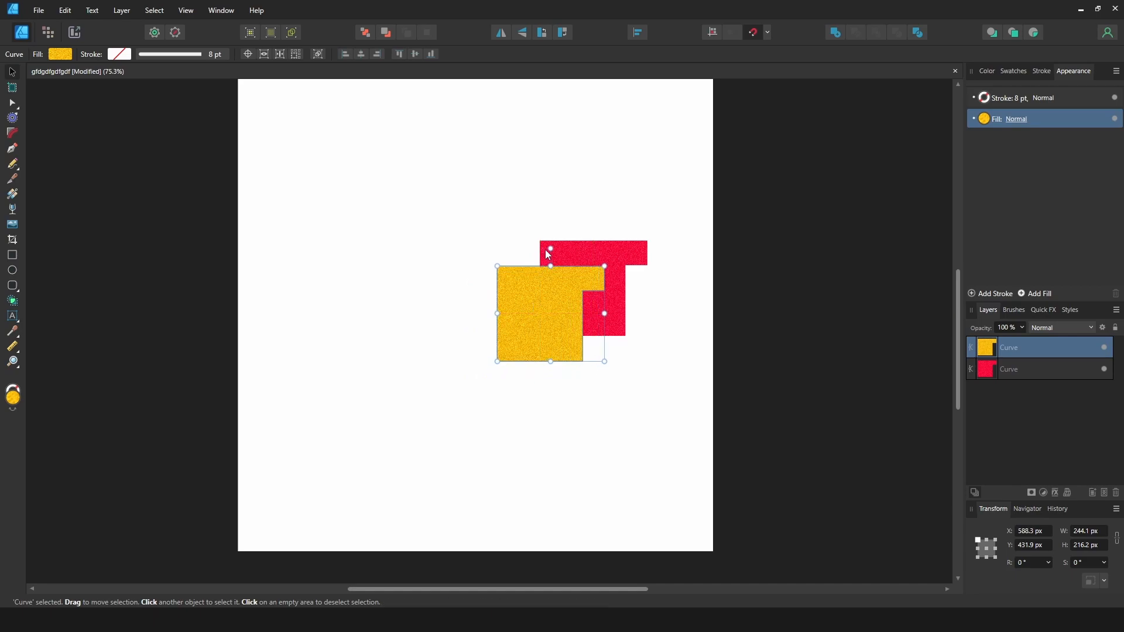
{"action": "key", "text": "ctrl+a"}
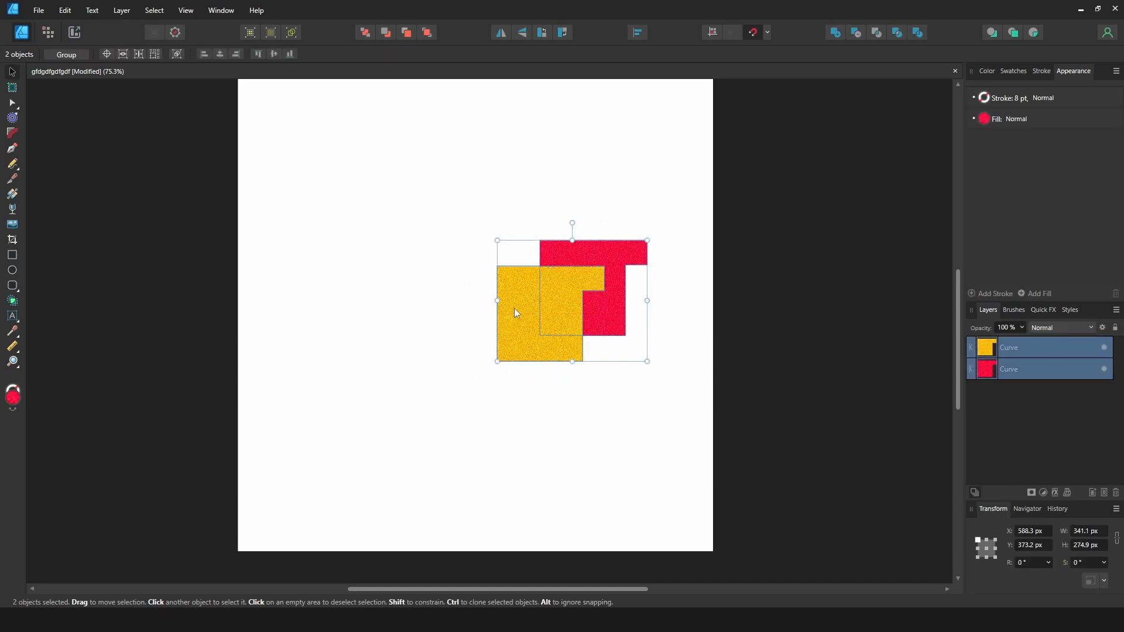
{"action": "left_click", "coordinate": [920, 32]}
{"action": "left_click", "coordinate": [514, 218]}
{"action": "key", "text": "z"}
{"action": "left_click_drag", "start_coordinate": [537, 289], "coordinate": [449, 252]}
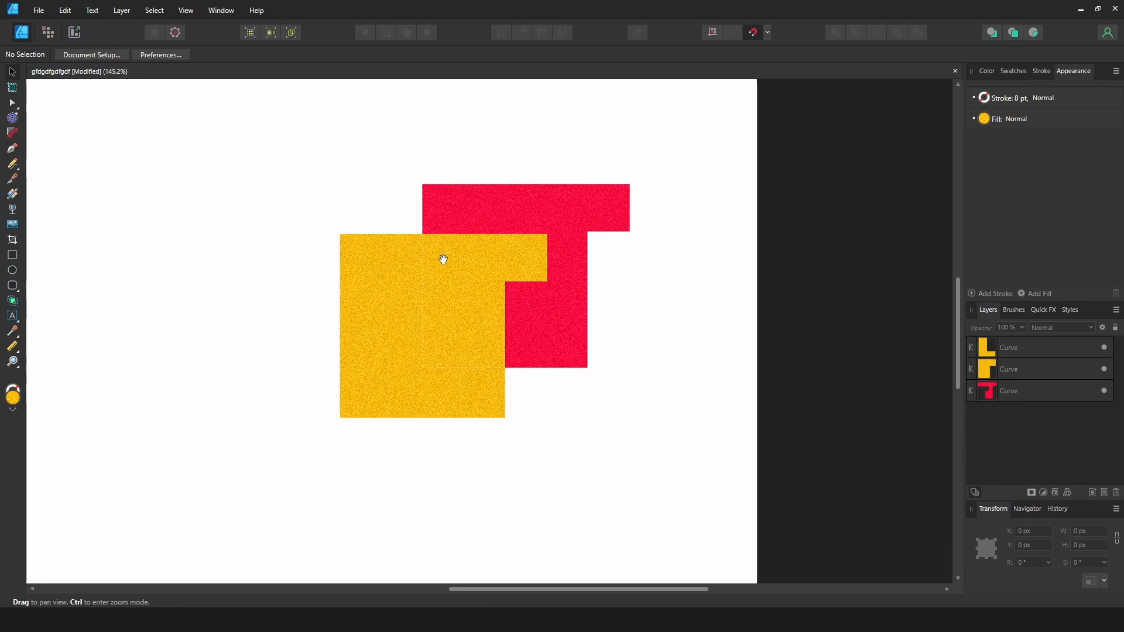
- Pull the divided pieces apart, moving the L-shaped yellow piece to X 418.9 px, Y 481.3 px and separating the red and remaining yellow pieces
{"action": "left_click", "coordinate": [376, 276]}
{"action": "left_click_drag", "start_coordinate": [384, 281], "coordinate": [241, 326]}
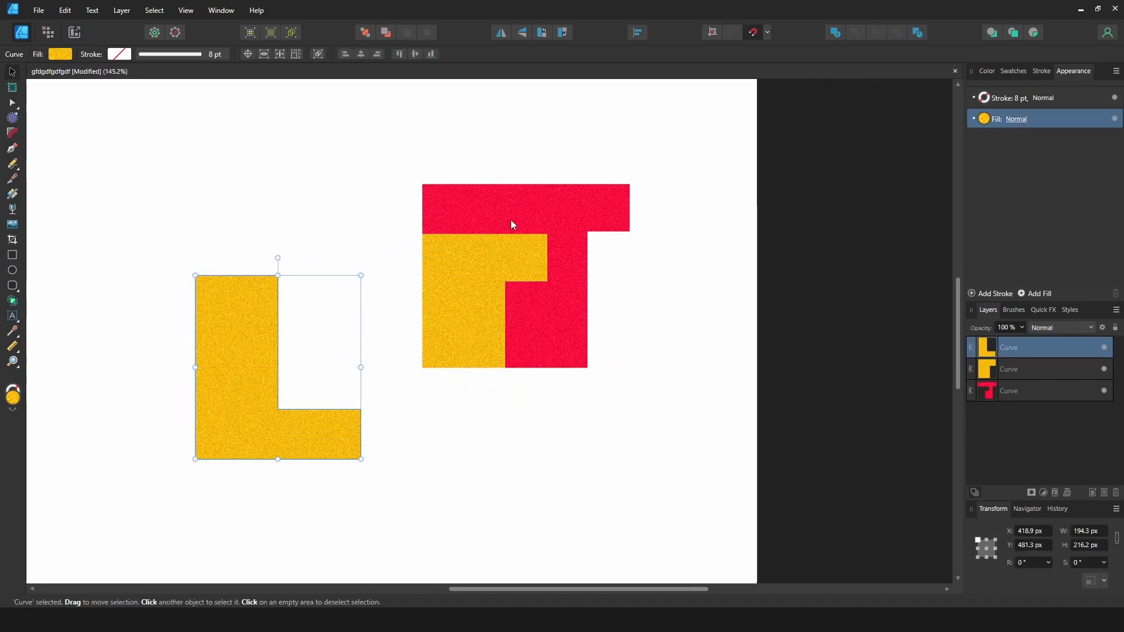
{"action": "left_click", "coordinate": [490, 221]}
{"action": "left_click_drag", "start_coordinate": [490, 221], "coordinate": [609, 146]}
{"action": "left_click", "coordinate": [485, 294]}
{"action": "left_click_drag", "start_coordinate": [485, 294], "coordinate": [440, 260]}
{"action": "left_click_drag", "start_coordinate": [516, 280], "coordinate": [413, 270]}
{"action": "left_click_drag", "start_coordinate": [524, 249], "coordinate": [492, 321]}
{"action": "left_click_drag", "start_coordinate": [542, 287], "coordinate": [456, 161]}
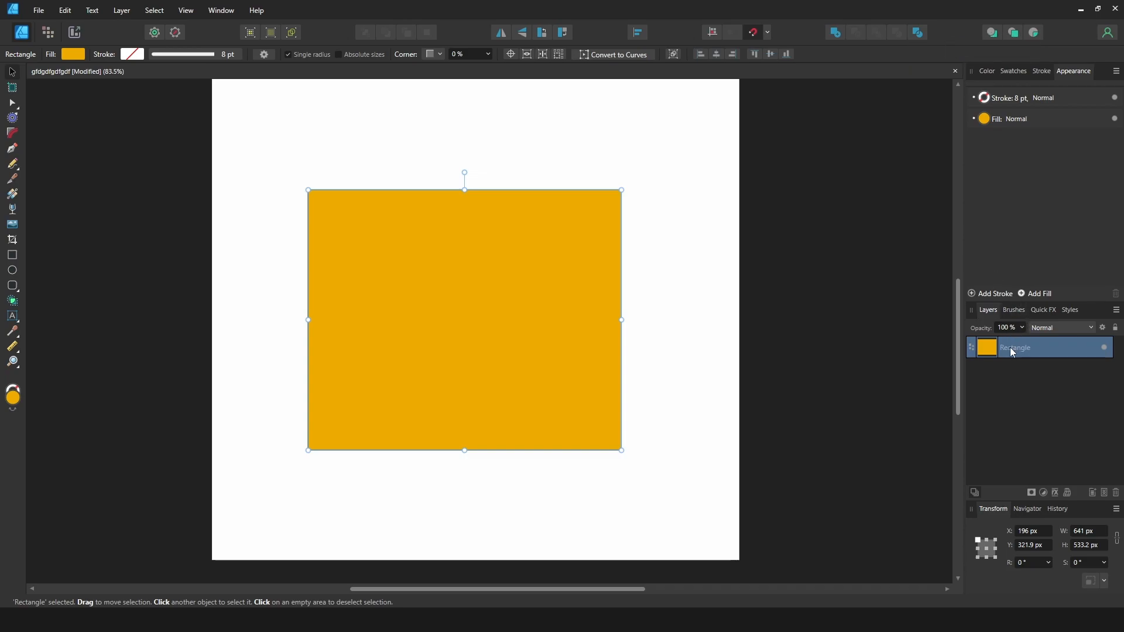
- Set new objects to insert behind the selection and draw an ellipse about 447 × 367 px within the orange rectangle's area
{"action": "left_click", "coordinate": [994, 36]}
{"action": "left_click", "coordinate": [12, 271]}
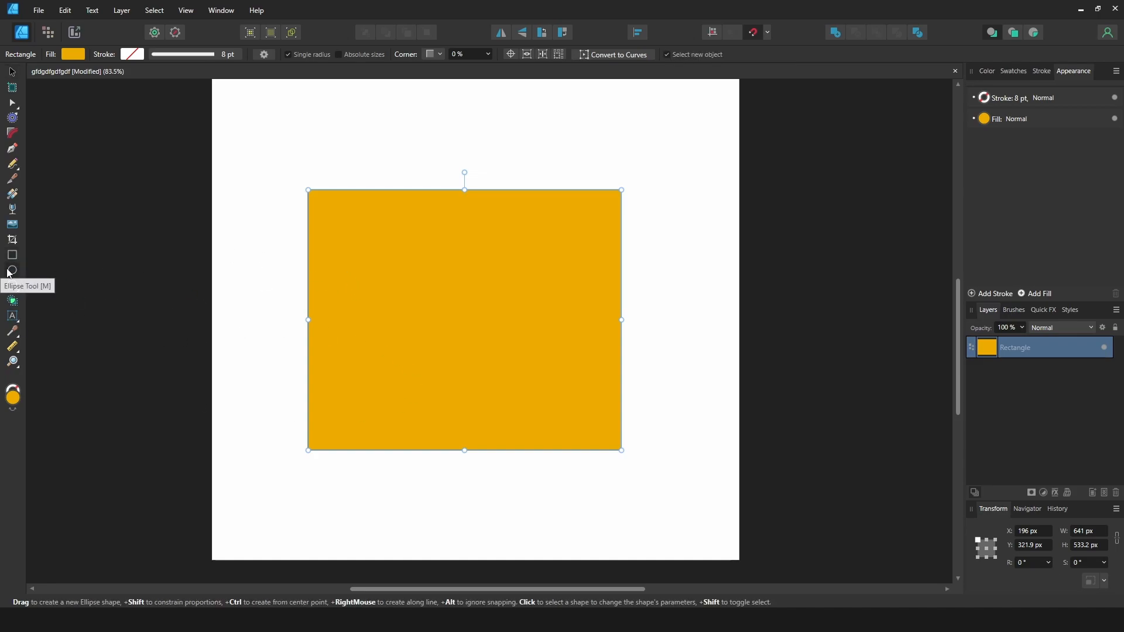
{"action": "left_click_drag", "start_coordinate": [357, 229], "coordinate": [575, 408]}
{"action": "left_click_drag", "start_coordinate": [535, 365], "coordinate": [545, 349]}
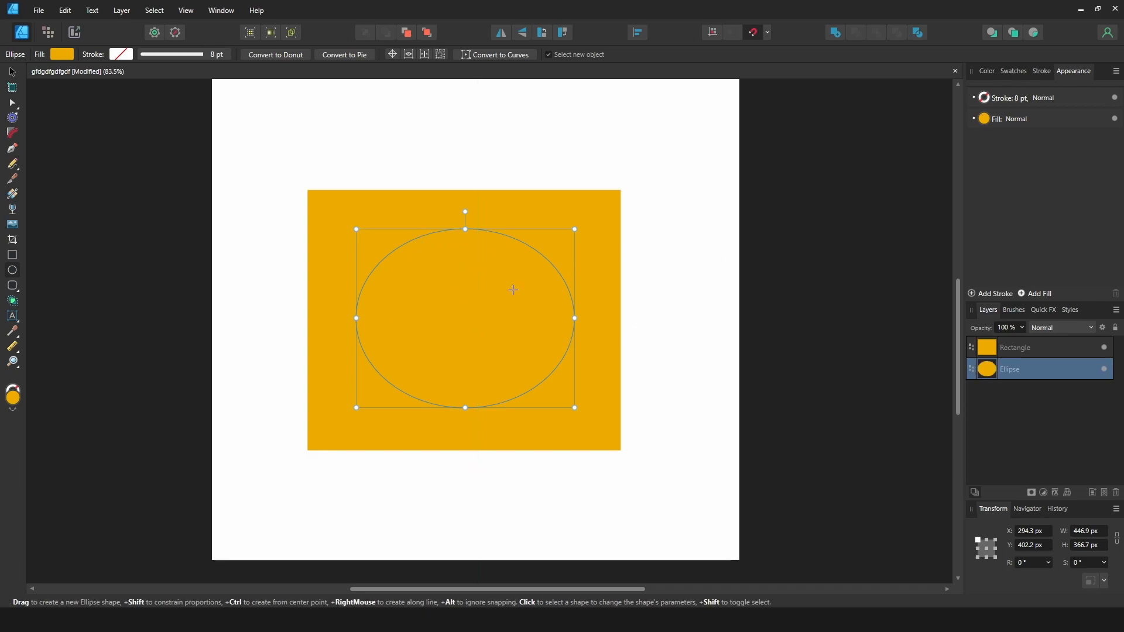
- Fill the ellipse with blue 001AEE and bring its layer above the orange rectangle
{"action": "mouse_move", "coordinate": [994, 375]}
{"action": "left_mouse_down"}
{"action": "mouse_move", "coordinate": [995, 354]}
{"action": "mouse_move", "coordinate": [994, 380]}
{"action": "mouse_move", "coordinate": [1003, 364]}
{"action": "left_mouse_up"}
{"action": "left_click", "coordinate": [984, 118]}
{"action": "left_click", "coordinate": [961, 185]}
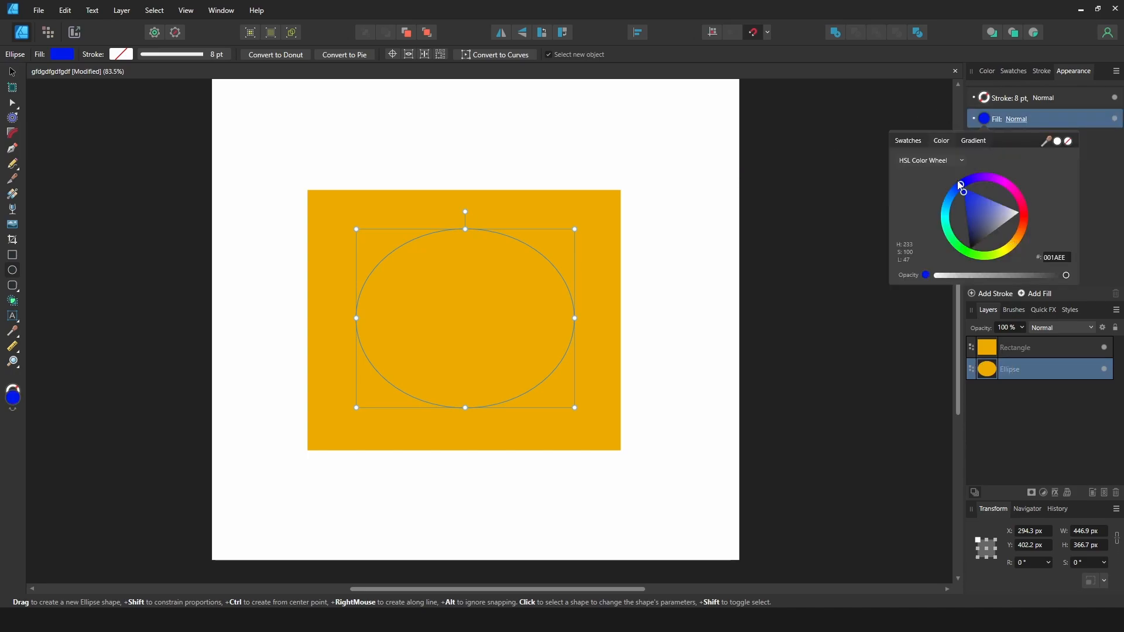
{"action": "left_click", "coordinate": [18, 72]}
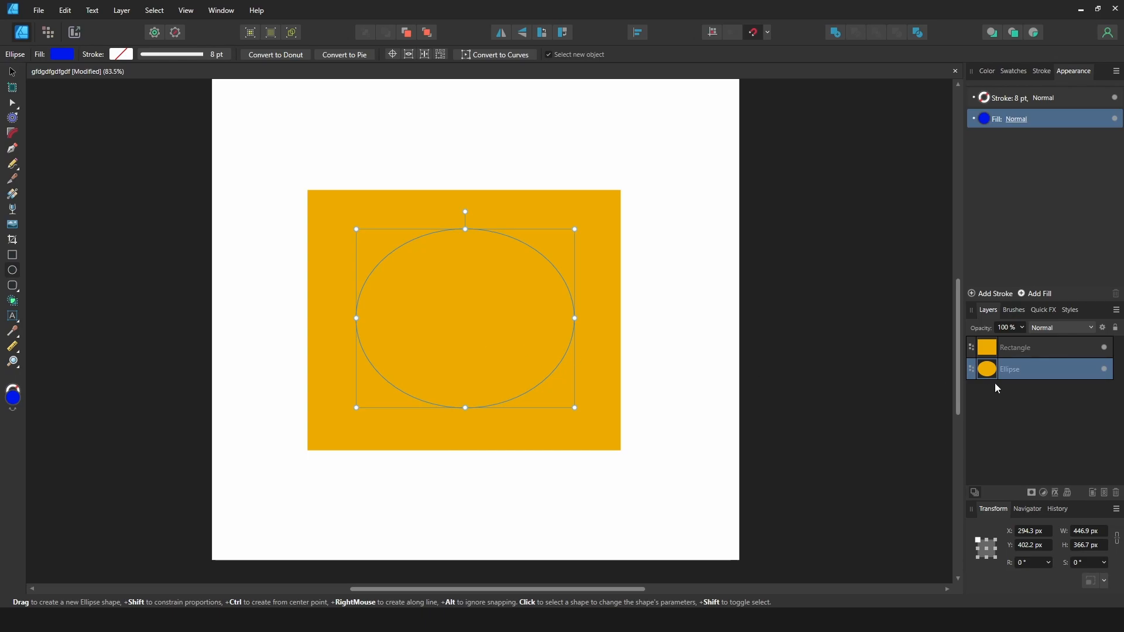
{"action": "left_click_drag", "start_coordinate": [989, 370], "coordinate": [994, 338]}
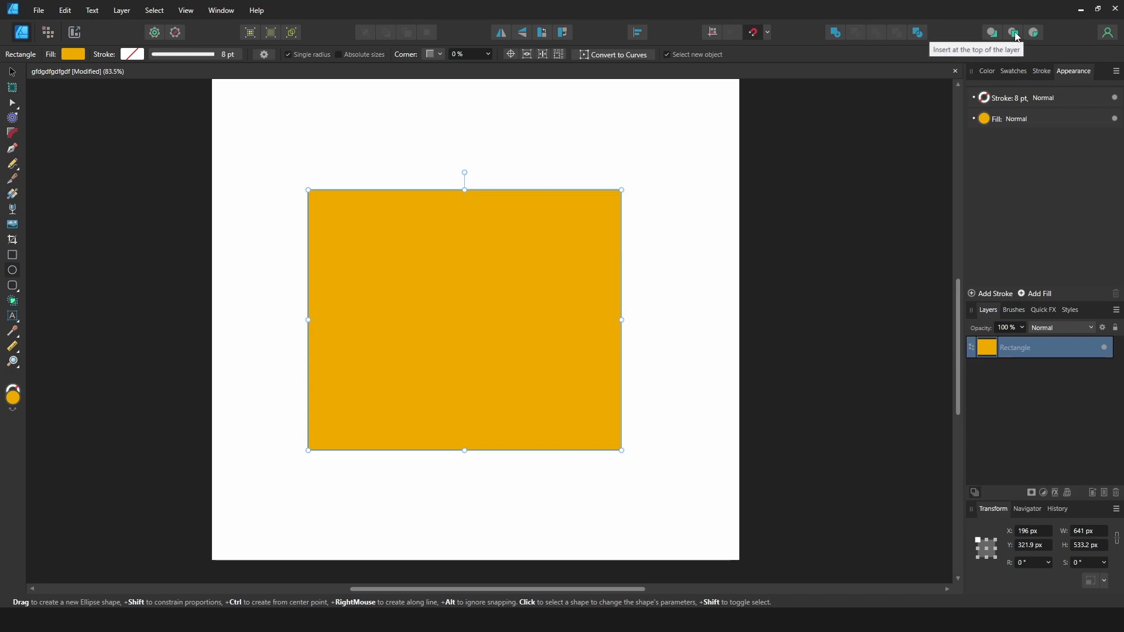
- Set new objects to insert at the top of the layer and draw a blue ellipse about 425 × 383 px over the orange rectangle
{"action": "left_click", "coordinate": [1015, 36]}
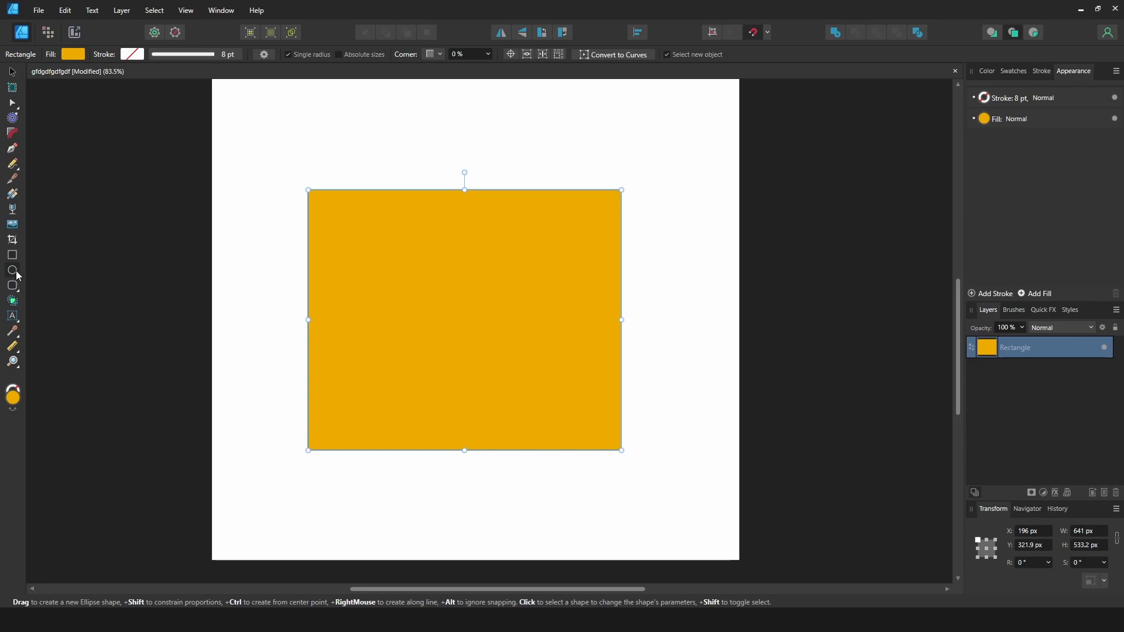
{"action": "left_click_drag", "start_coordinate": [359, 222], "coordinate": [568, 410]}
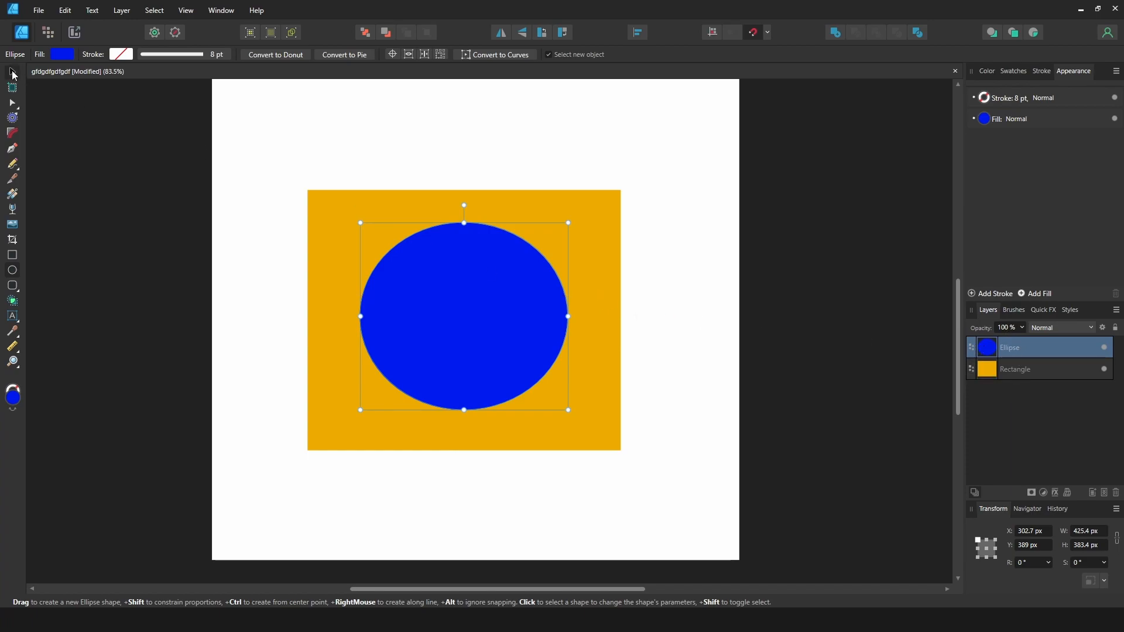
{"action": "key", "text": "v"}
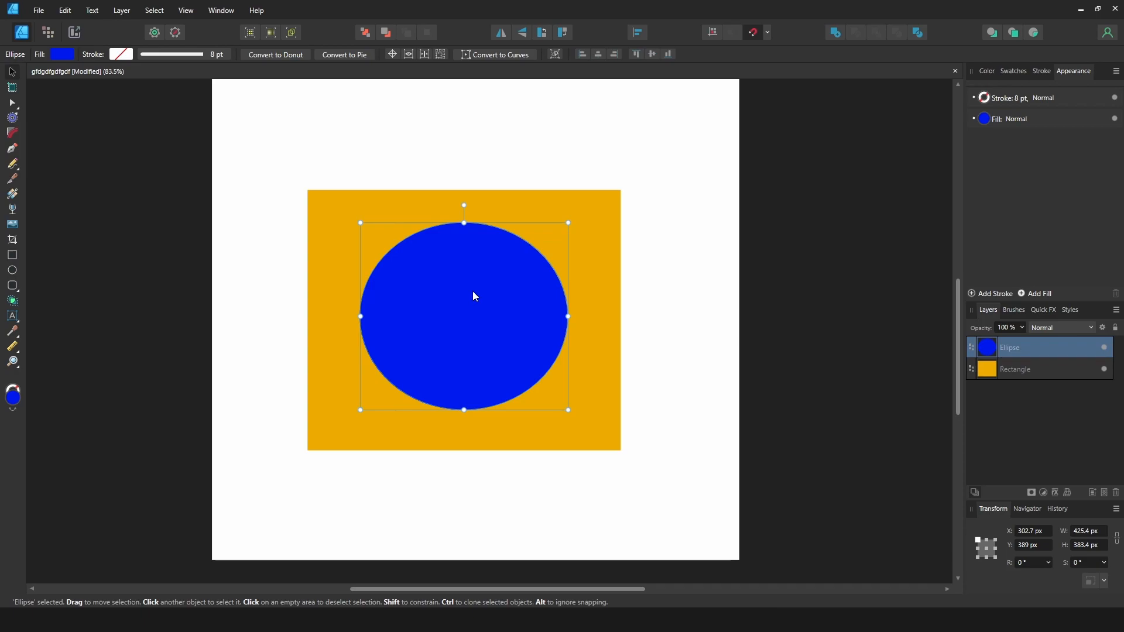
- Replace the ellipse with a blue one about 527 × 520 px, inserted inside the orange rectangle and overlapping its upper-right corner
{"action": "key", "text": "Delete"}
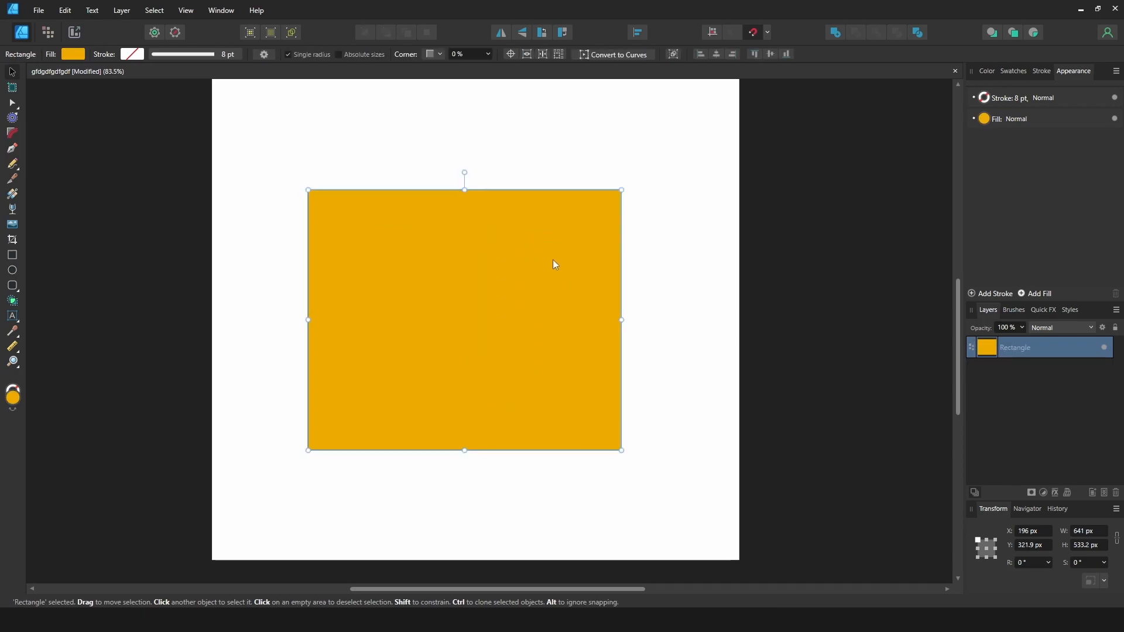
{"action": "left_click", "coordinate": [1038, 36]}
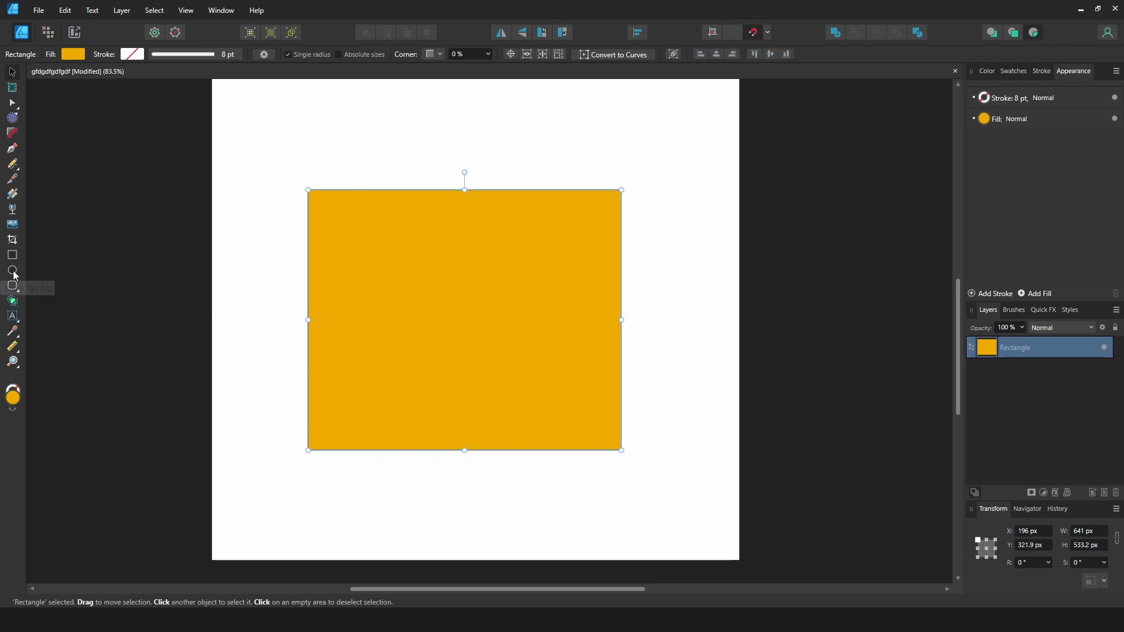
{"action": "key", "text": "m"}
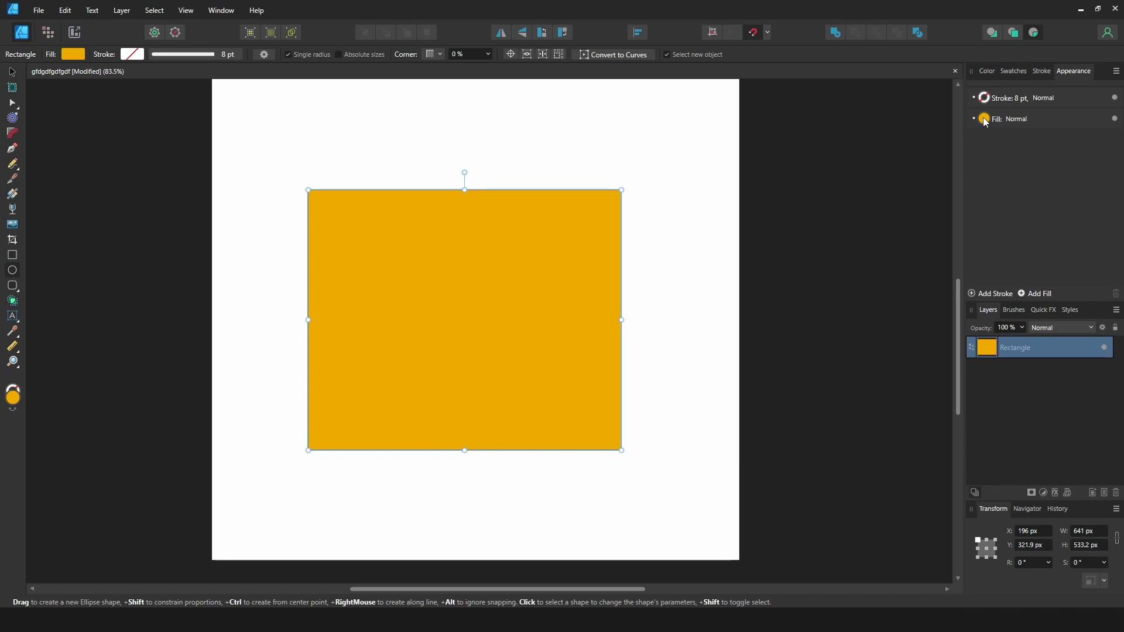
{"action": "left_click_drag", "start_coordinate": [659, 143], "coordinate": [400, 397]}
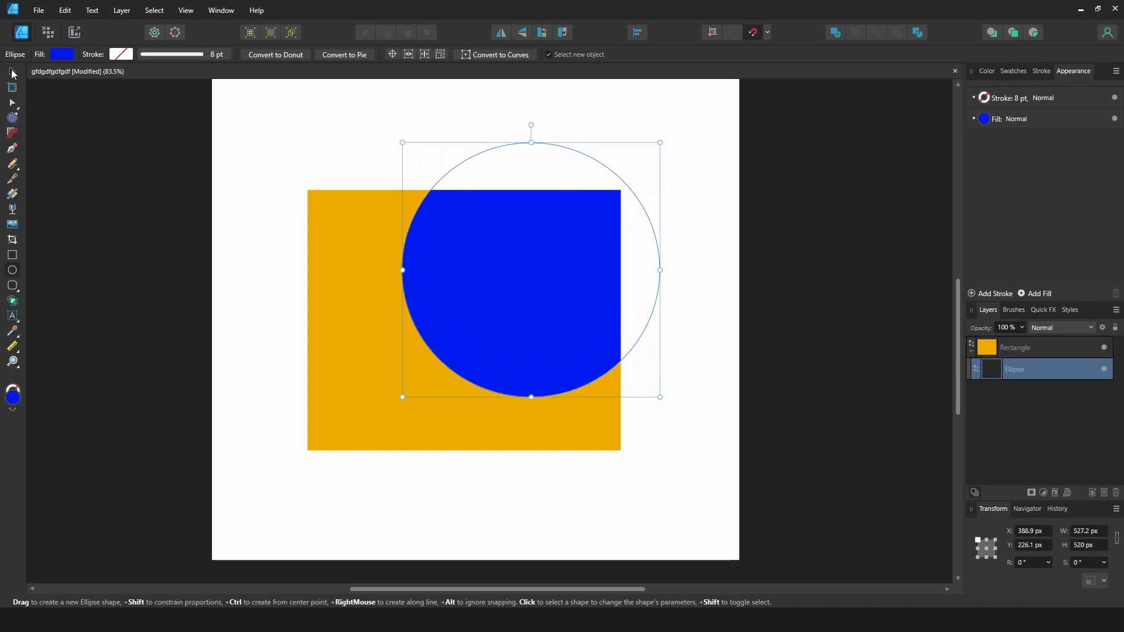
{"action": "key", "text": "v"}
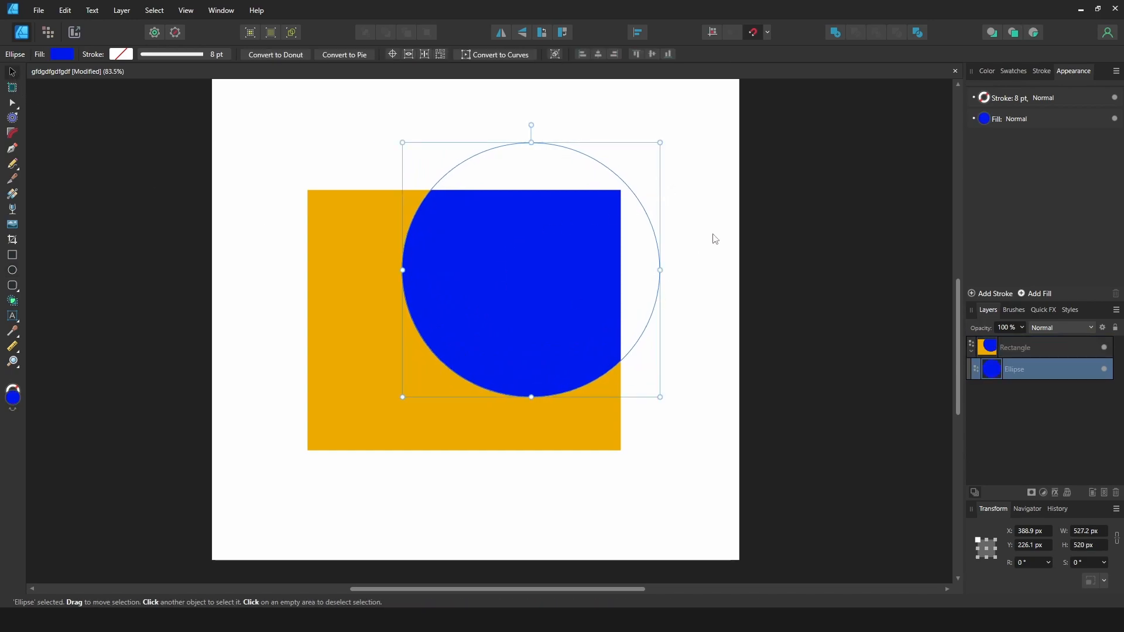
{"action": "key", "text": "Escape"}
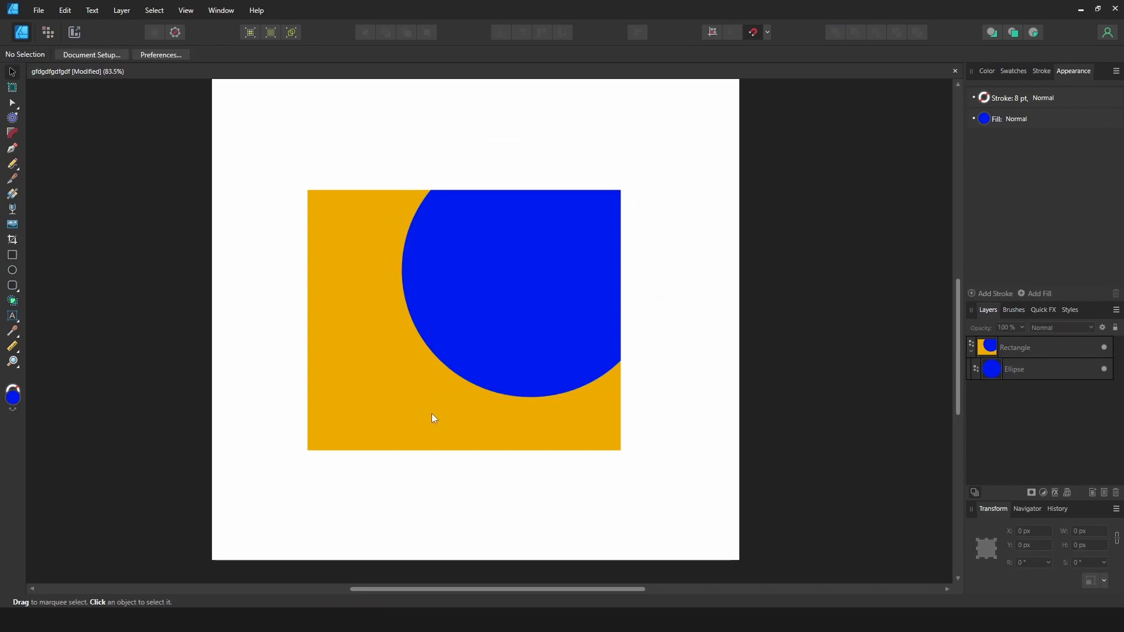
- Shrink the nested blue ellipse to about 376 × 371 px and centre it in the orange rectangle at X 328.7 px, Y 403.2 px
{"action": "left_click_drag", "start_coordinate": [545, 334], "coordinate": [578, 326]}
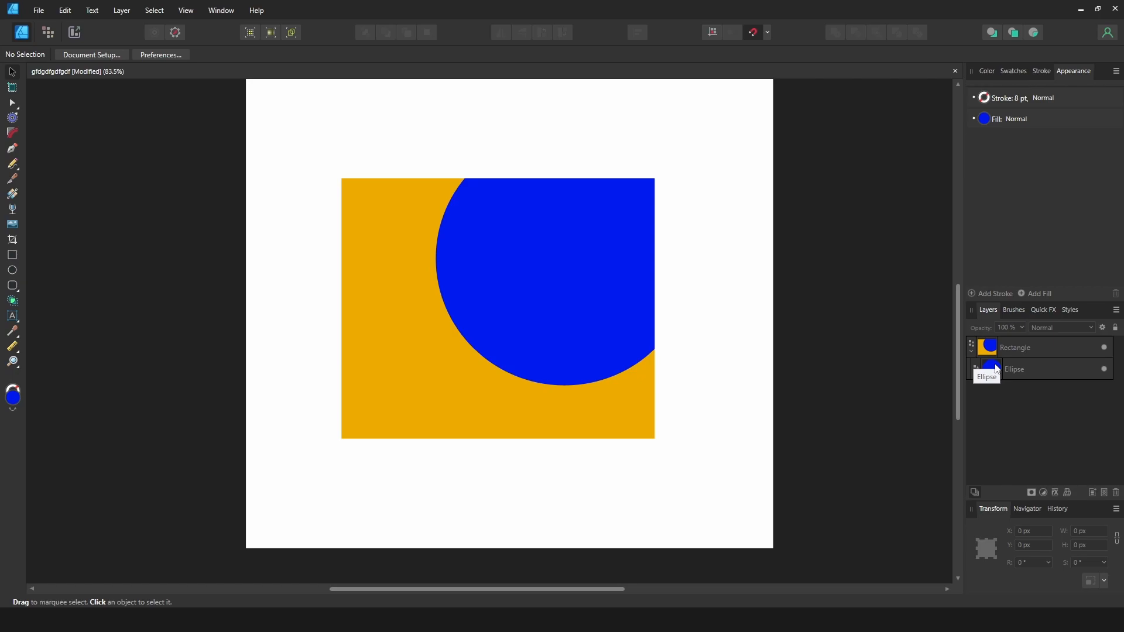
{"action": "left_click", "coordinate": [998, 368]}
{"action": "left_click_drag", "start_coordinate": [567, 295], "coordinate": [525, 269]}
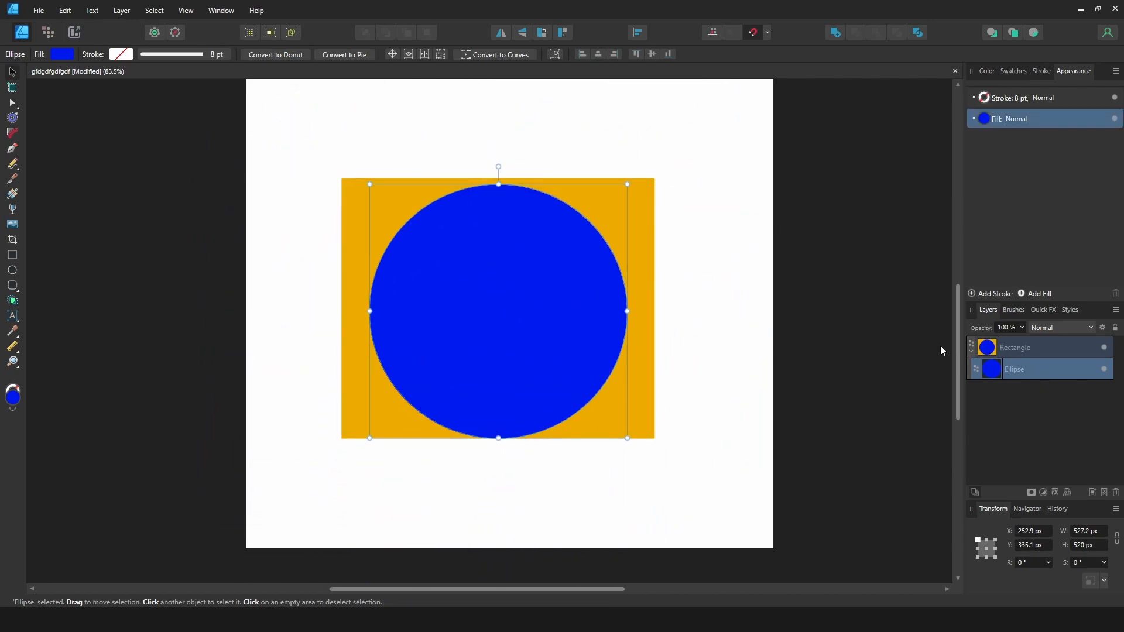
{"action": "left_click_drag", "start_coordinate": [574, 328], "coordinate": [517, 354]}
{"action": "left_click_drag", "start_coordinate": [633, 178], "coordinate": [560, 251]}
{"action": "left_click_drag", "start_coordinate": [493, 313], "coordinate": [522, 288]}
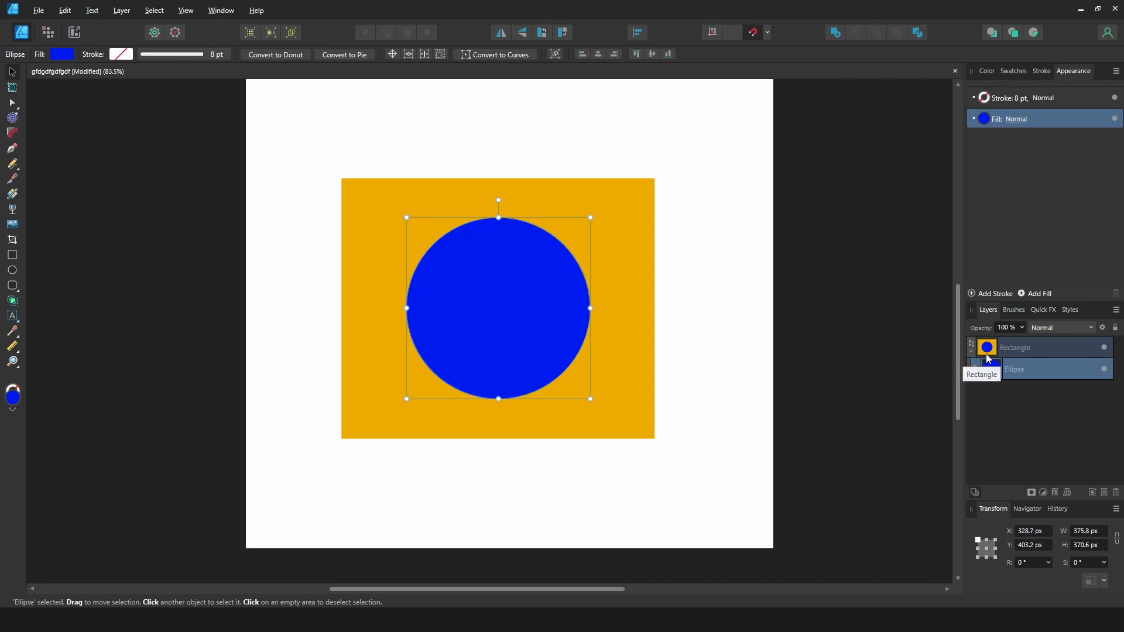
- Move the ellipse out of the rectangle's nesting and place it as a separate layer above the rectangle
{"action": "mouse_move", "coordinate": [994, 369]}
{"action": "left_mouse_down"}
{"action": "mouse_move", "coordinate": [996, 391]}
{"action": "mouse_move", "coordinate": [992, 346]}
{"action": "left_mouse_up"}
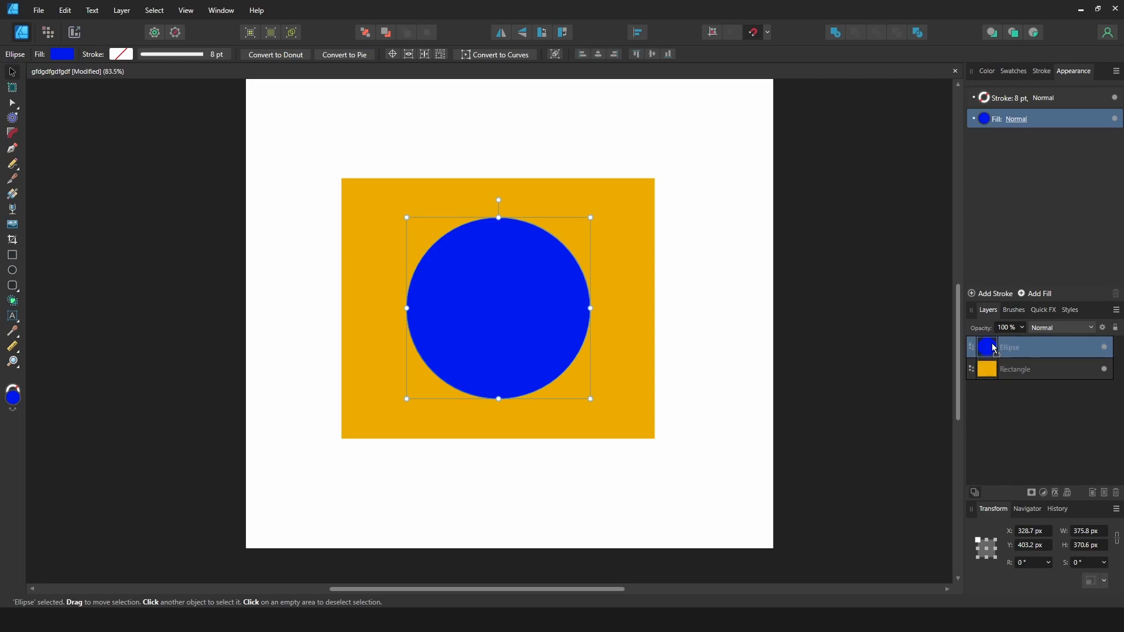
- Move the ellipse layer below the rectangle, and nest it inside the rectangle as a clipped child layer
{"action": "left_click_drag", "start_coordinate": [998, 350], "coordinate": [970, 343]}
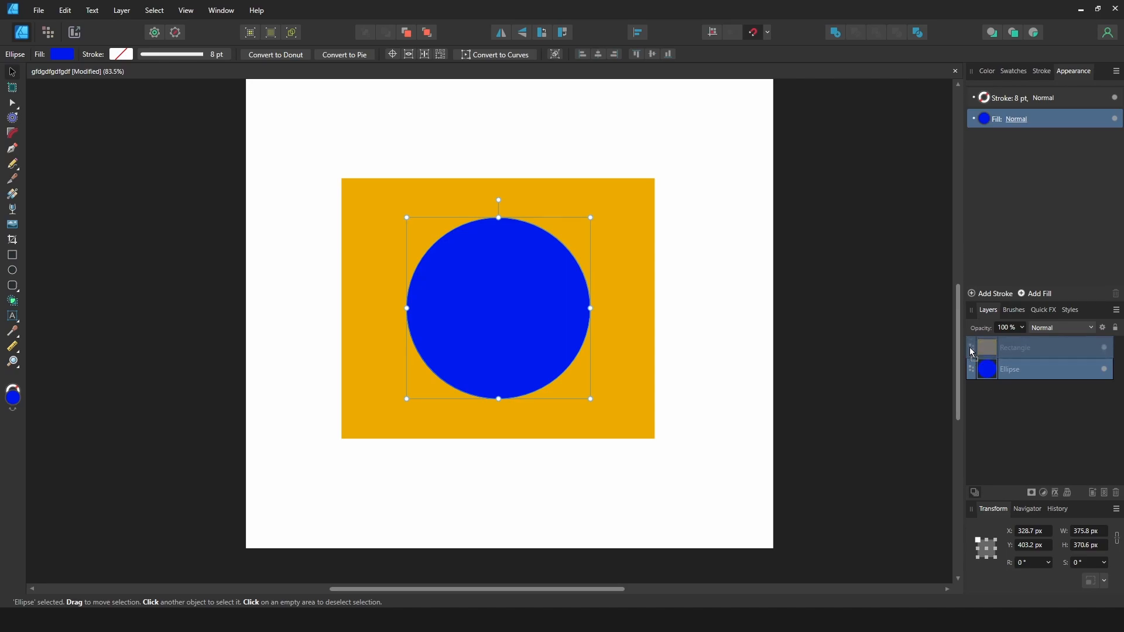
{"action": "left_click_drag", "start_coordinate": [970, 350], "coordinate": [999, 390]}
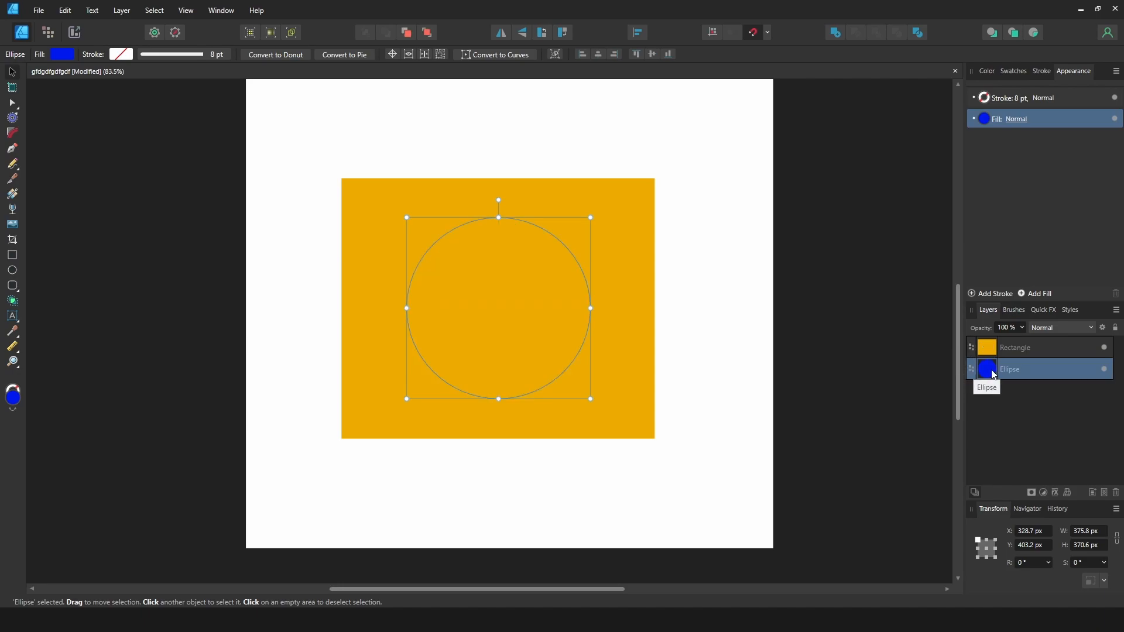
{"action": "left_click", "coordinate": [1106, 348]}
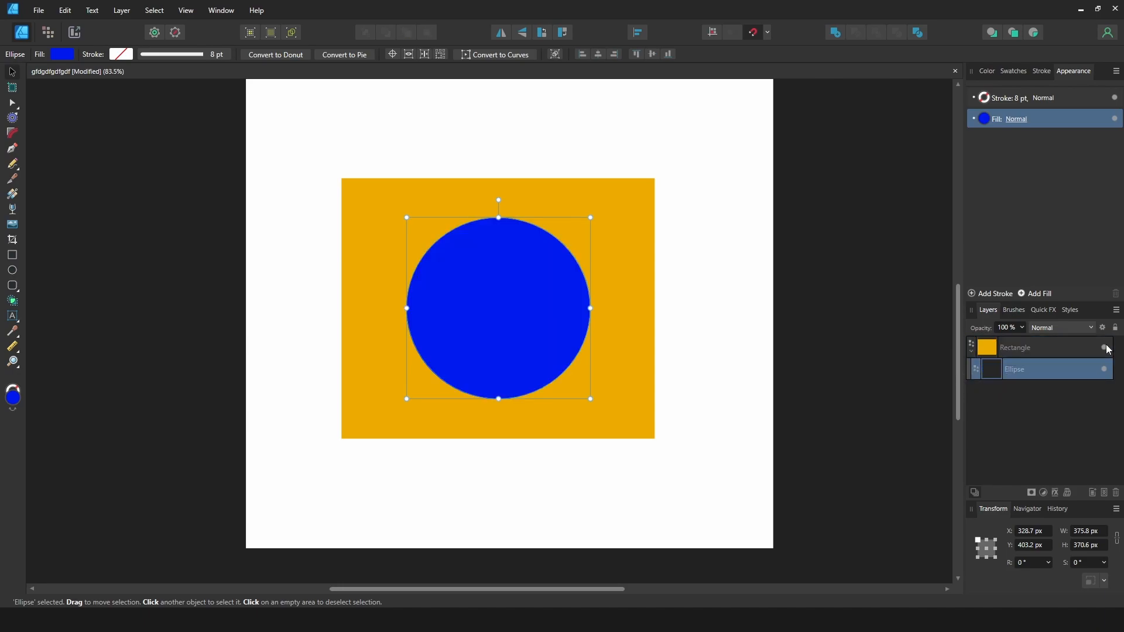
- Take the ellipse out of the rectangle, apply it to the rectangle as a mask, and clear the selection
{"action": "mouse_move", "coordinate": [995, 369]}
{"action": "left_mouse_down"}
{"action": "mouse_move", "coordinate": [971, 369]}
{"action": "mouse_move", "coordinate": [987, 381]}
{"action": "left_mouse_up"}
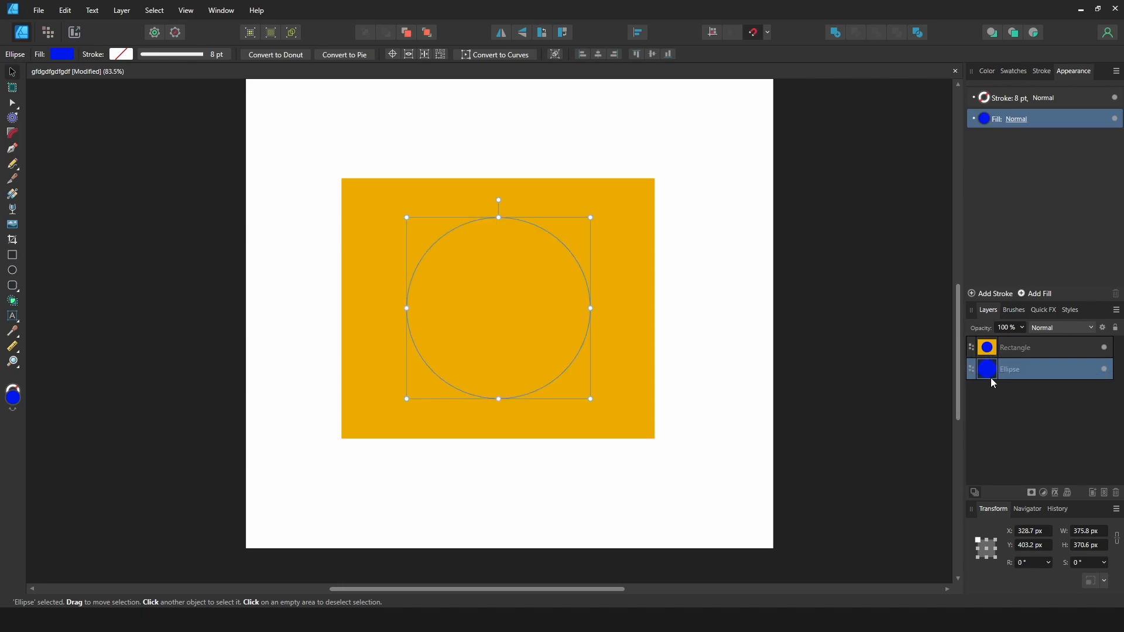
{"action": "left_click_drag", "start_coordinate": [991, 368], "coordinate": [989, 345]}
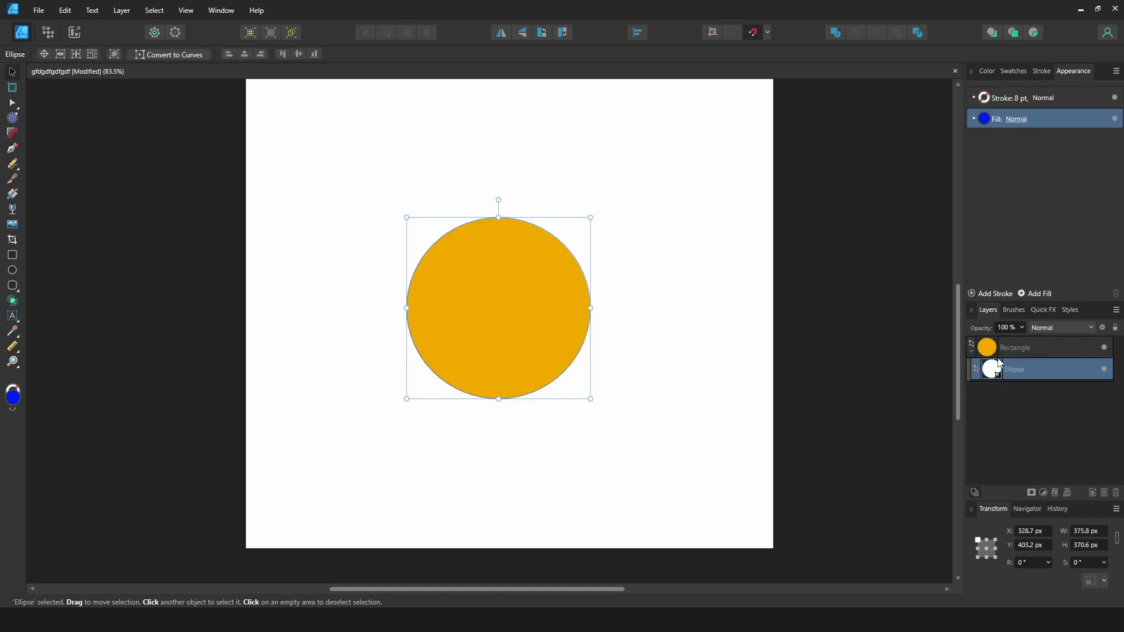
{"action": "left_click", "coordinate": [541, 284]}
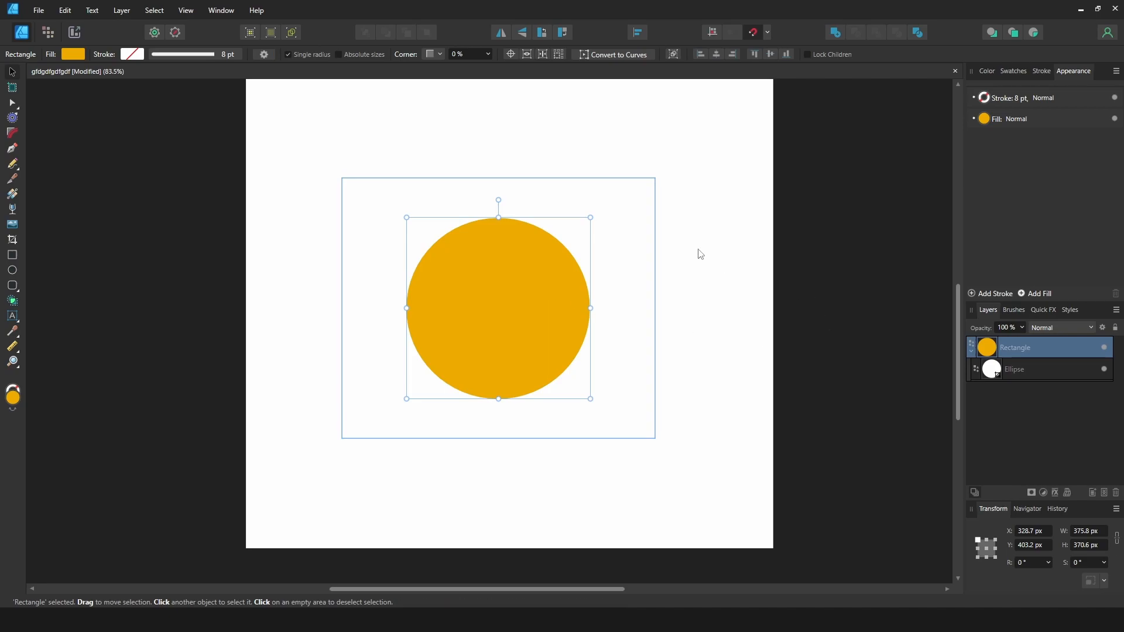
{"action": "key", "text": "ctrl+d"}
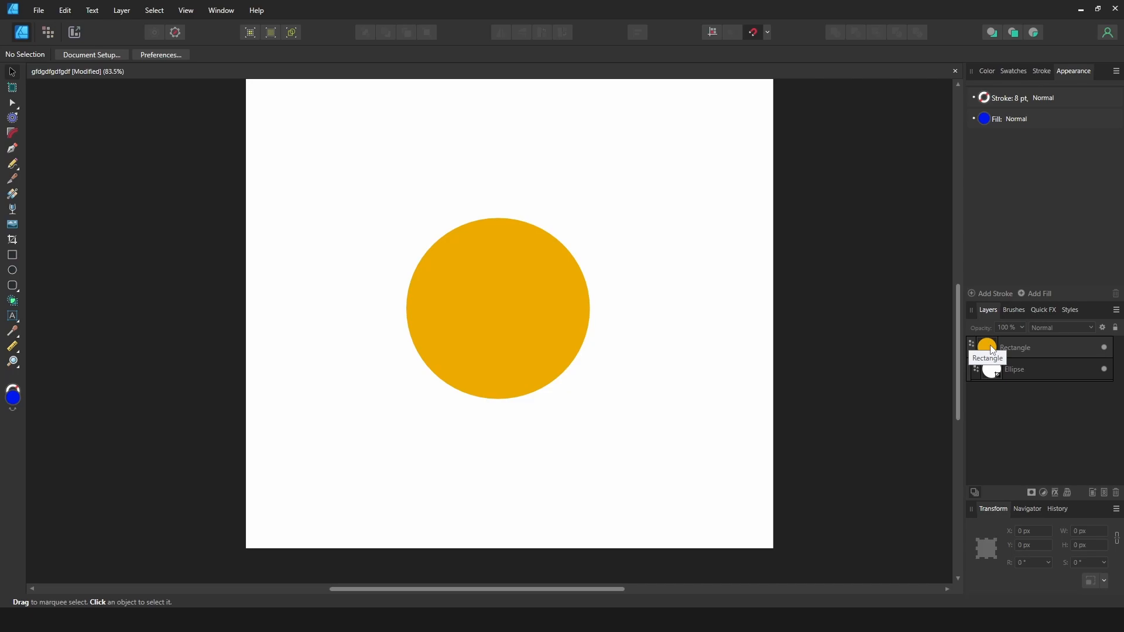
- Turn the ellipse mask back into a clipped child of the rectangle and shift it slightly left to X 319.1 px, keeping the ellipse selected
{"action": "left_click_drag", "start_coordinate": [1003, 375], "coordinate": [1015, 352]}
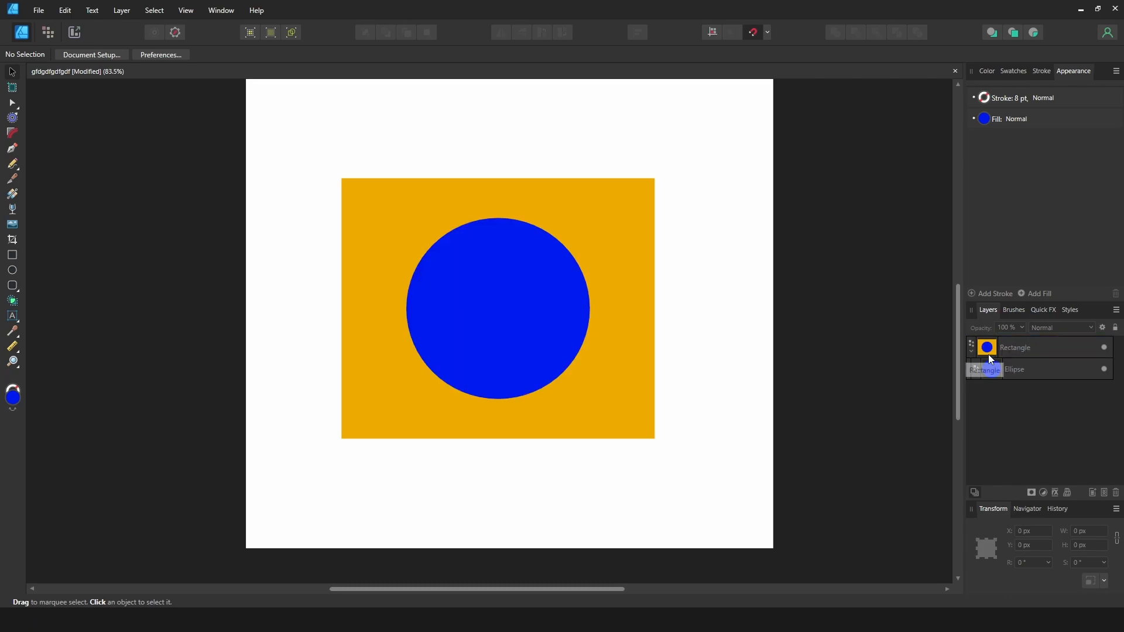
{"action": "left_click", "coordinate": [554, 360]}
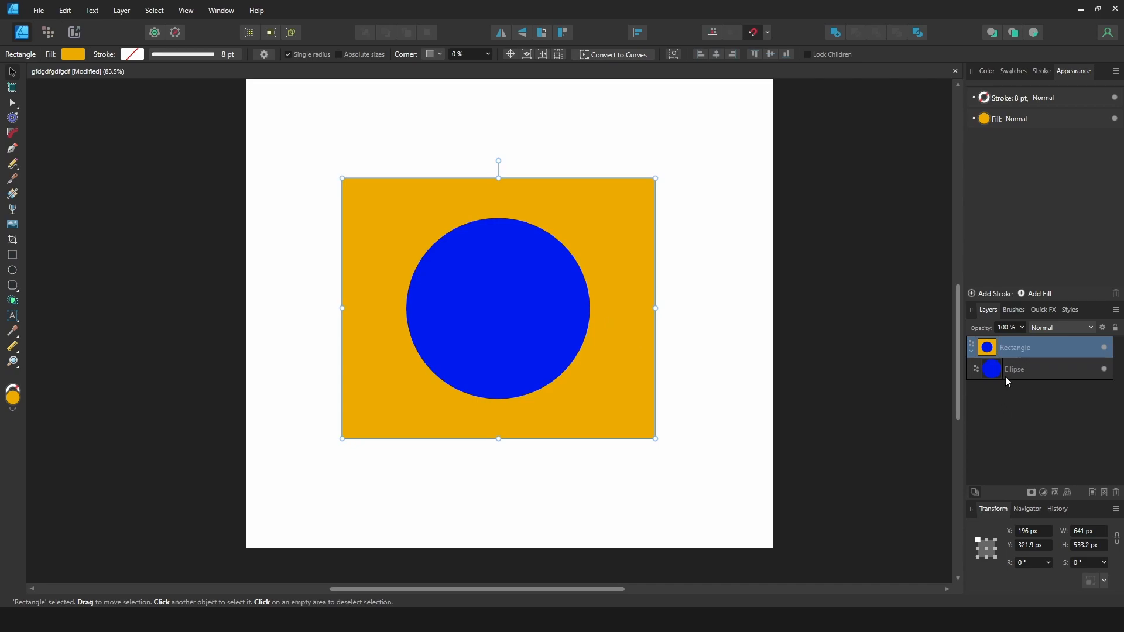
{"action": "double_click", "coordinate": [539, 350]}
{"action": "left_click_drag", "start_coordinate": [539, 350], "coordinate": [513, 326]}
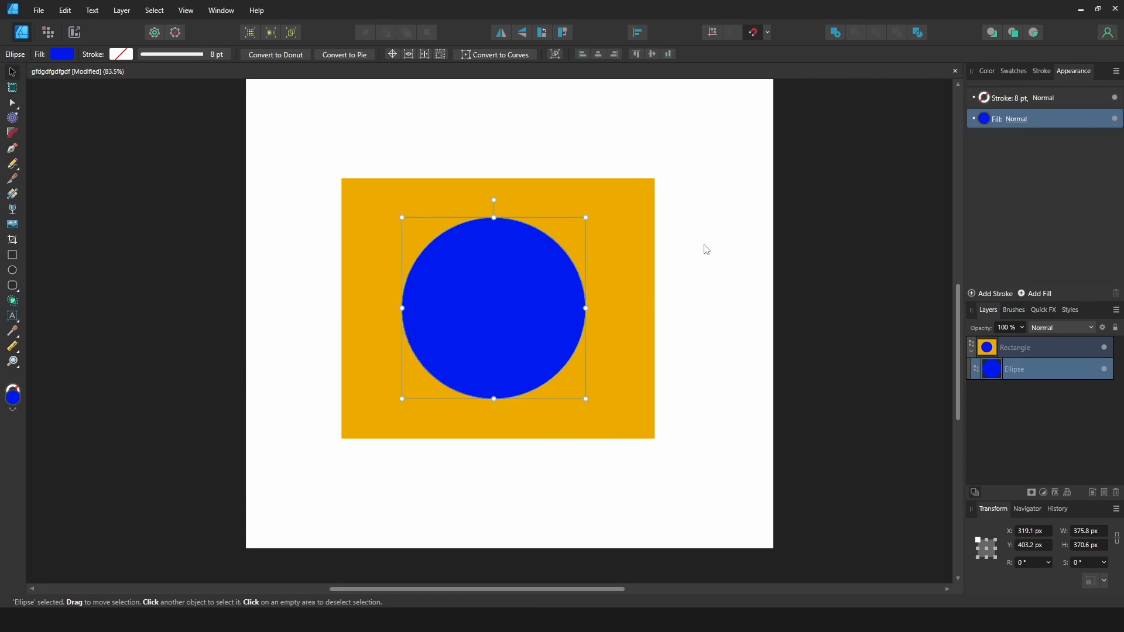
{"action": "left_click", "coordinate": [1014, 352]}
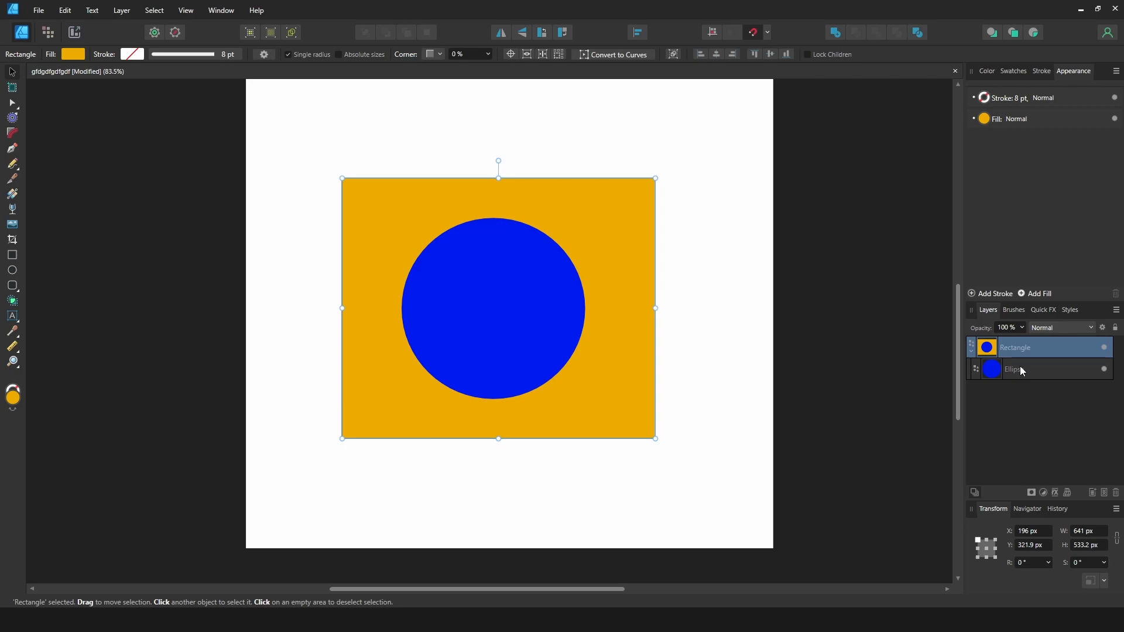
{"action": "left_click", "coordinate": [1020, 370]}
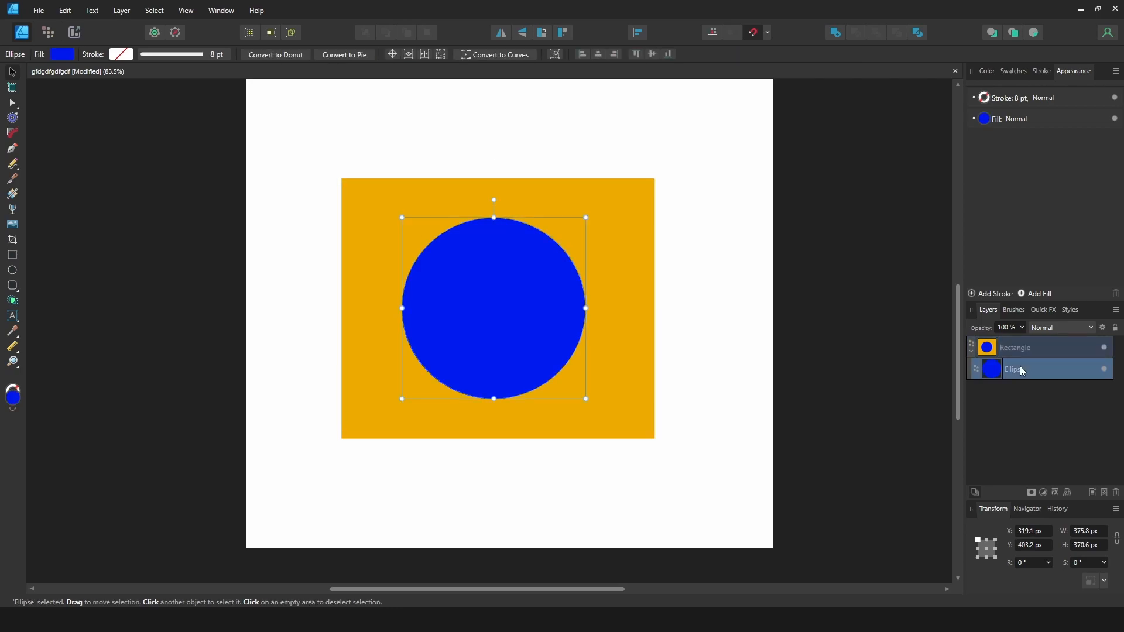